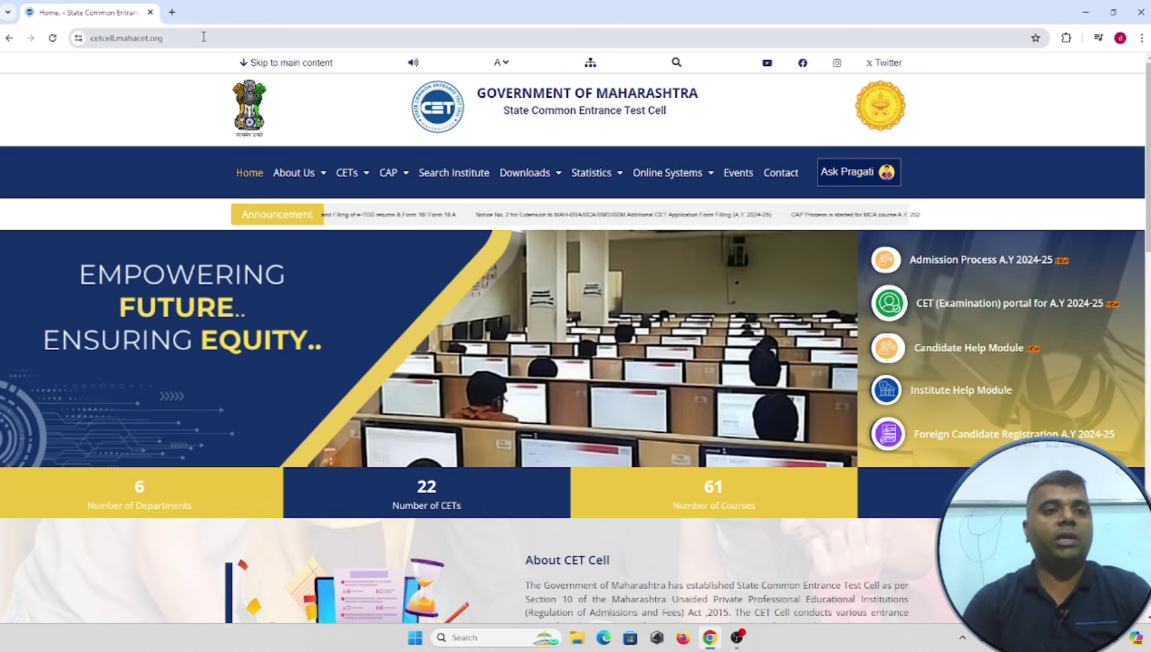
Step: Open the CET Cell's Admission Process A.Y 2024-25 page and scroll to the Under Graduate Courses list
left_click(188, 37)
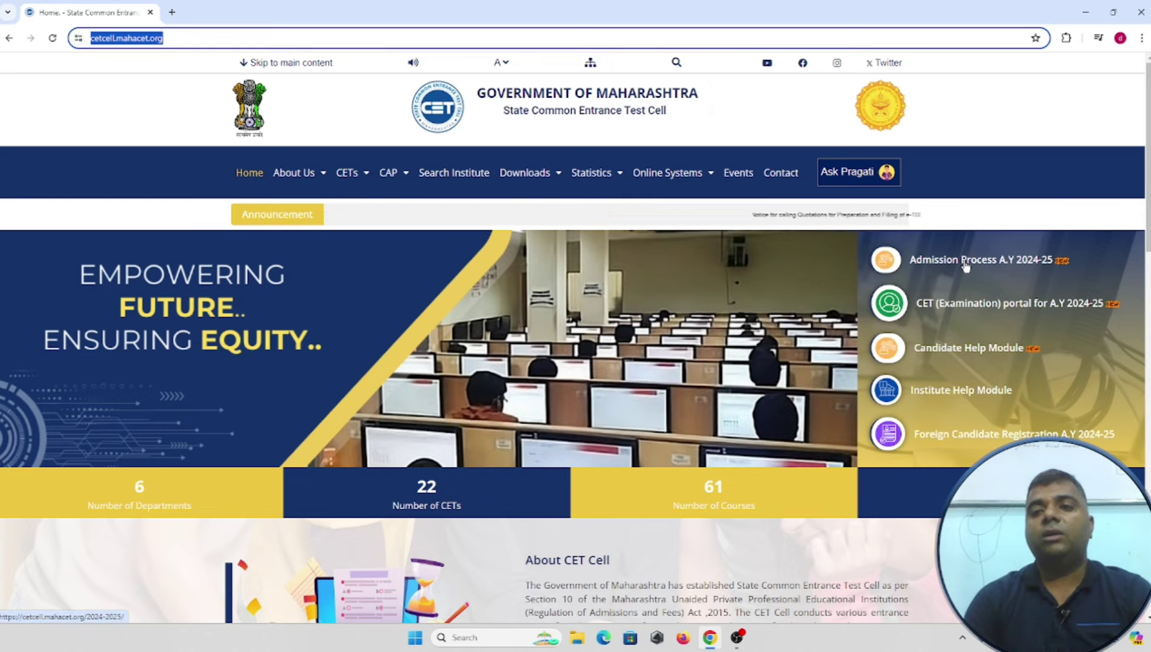
left_click(965, 261)
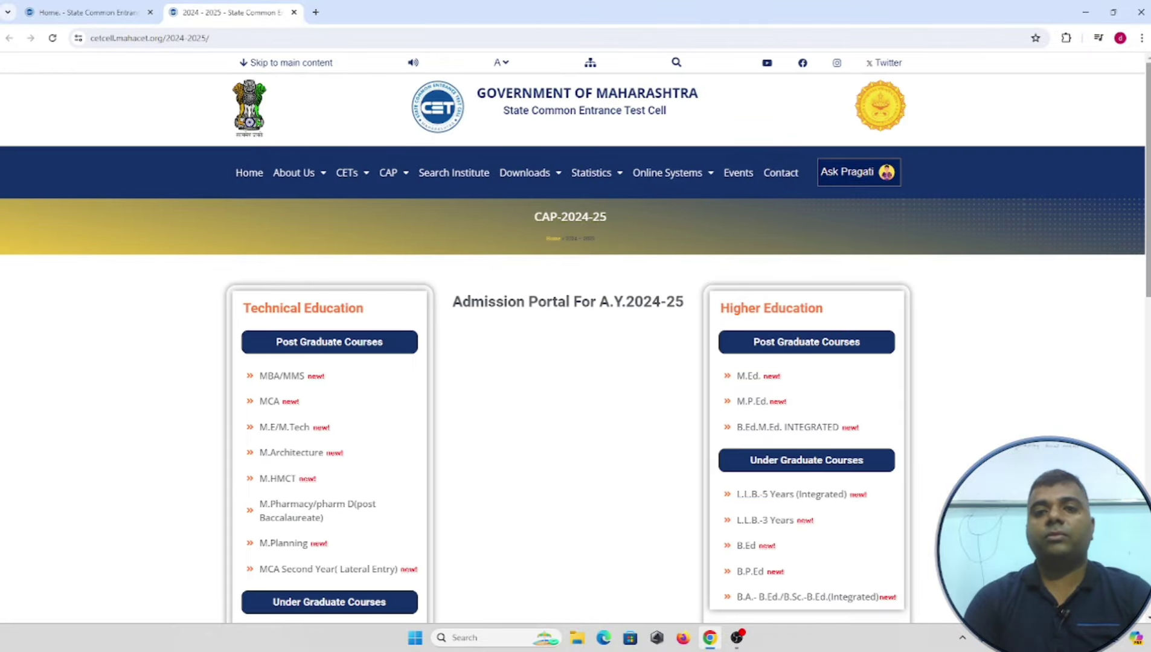
scroll(965, 267, "down", 2)
scroll(362, 263, "down", 3)
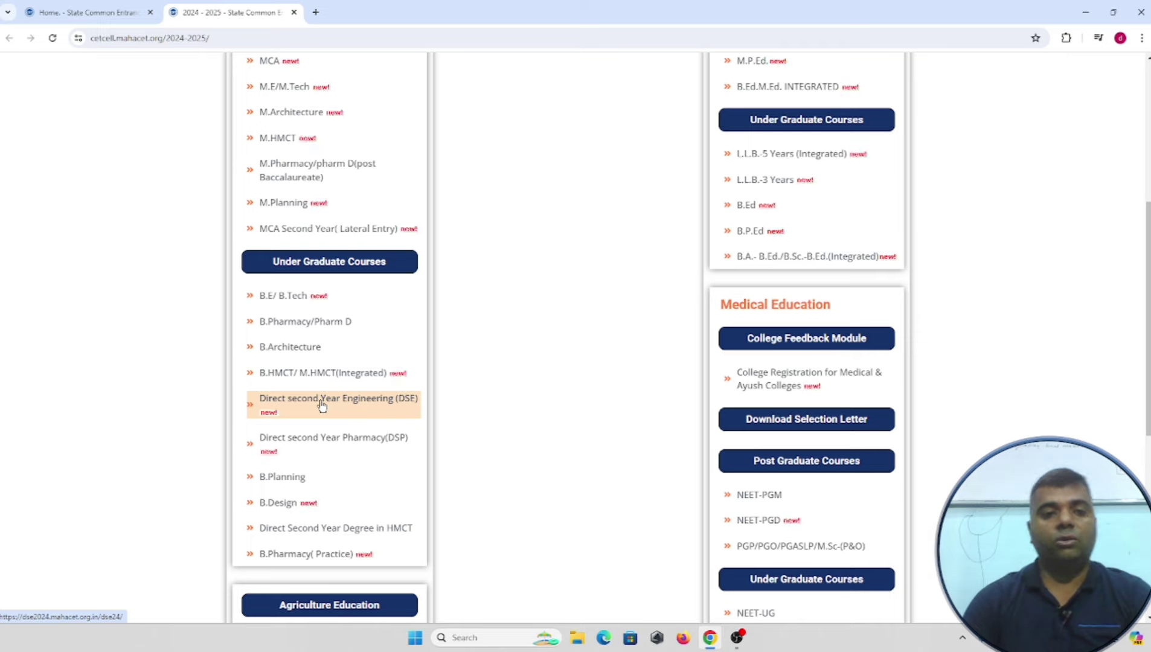
Step: Open the Direct Second Year Engineering portal and start a New Candidate Registration
left_click(322, 405)
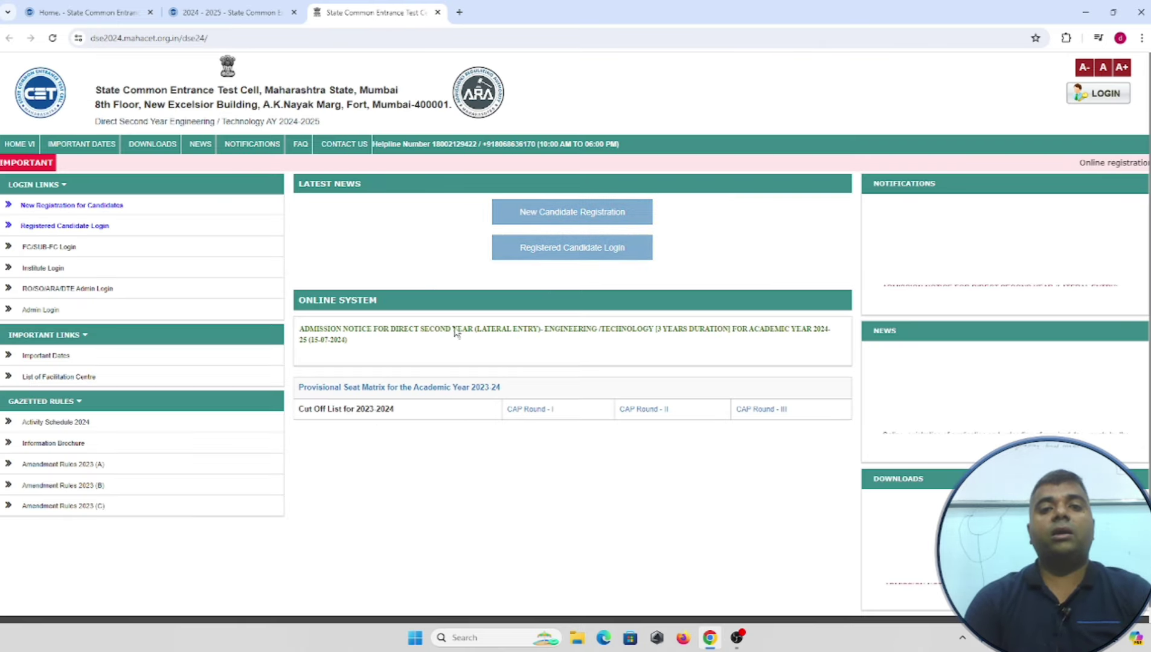
left_click(625, 218)
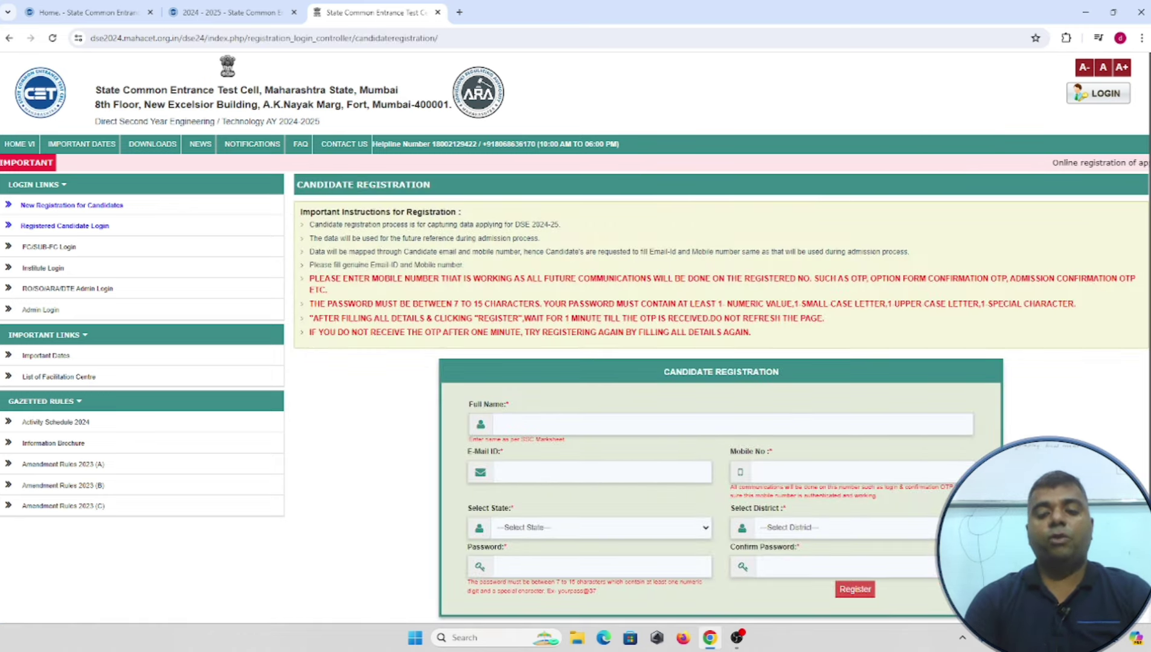
scroll(575, 339, "down", 1)
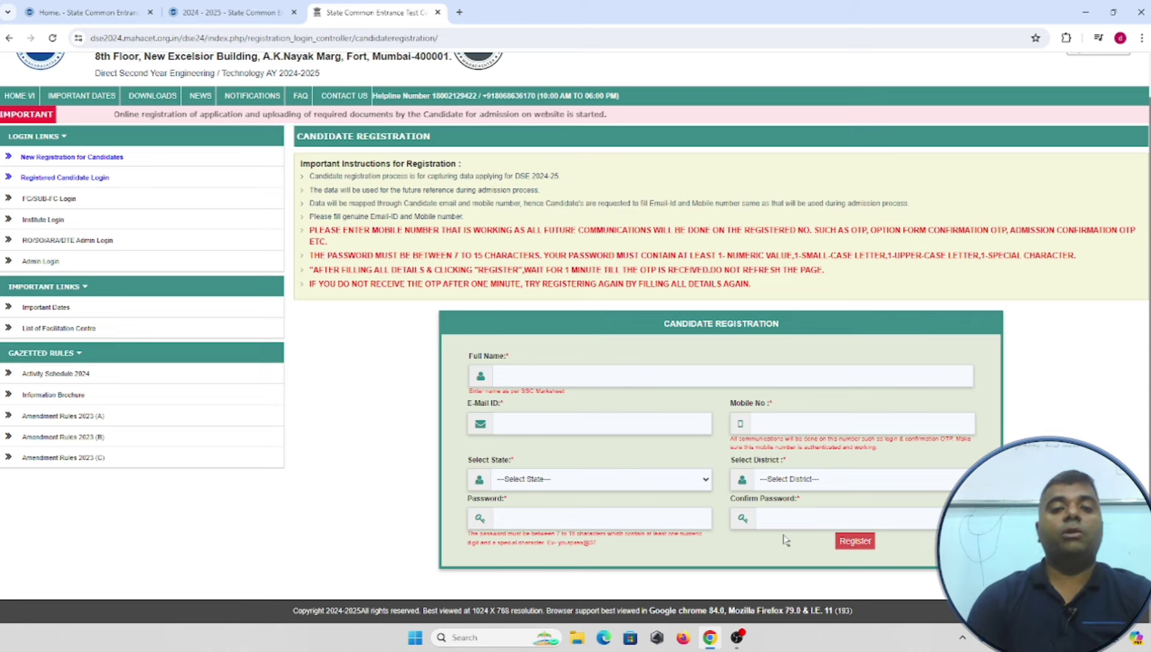
Step: Fill the registration form with the candidate's saved details, then register and confirm with OK
left_click(605, 377)
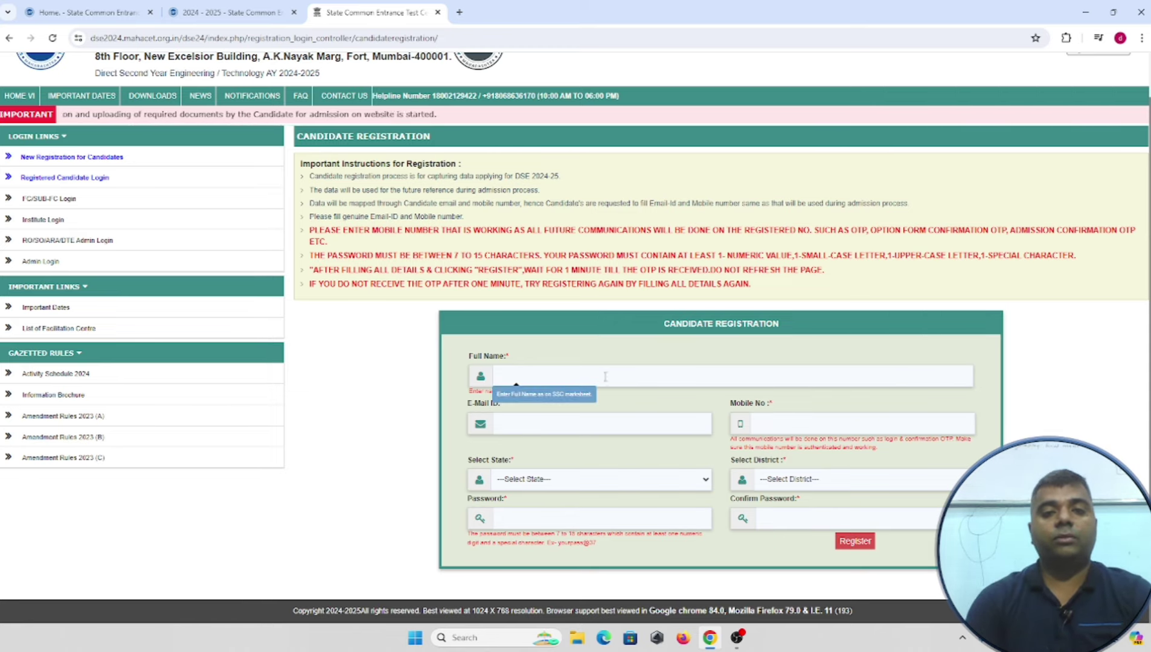
left_click(604, 402)
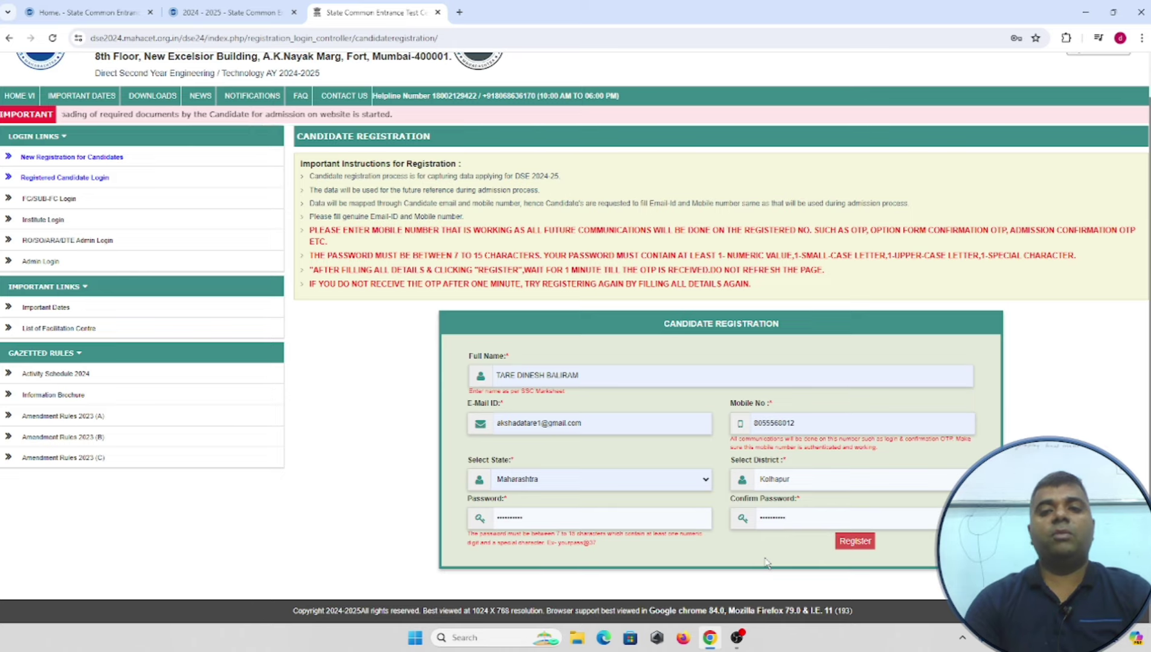
left_click(859, 547)
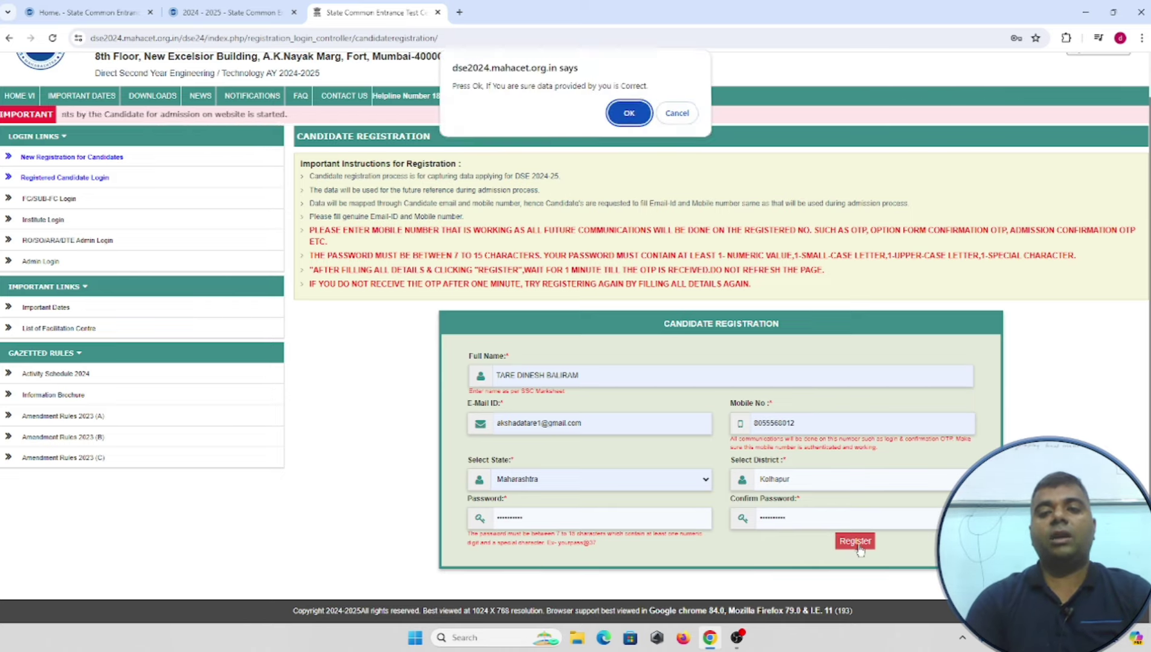
left_click(630, 116)
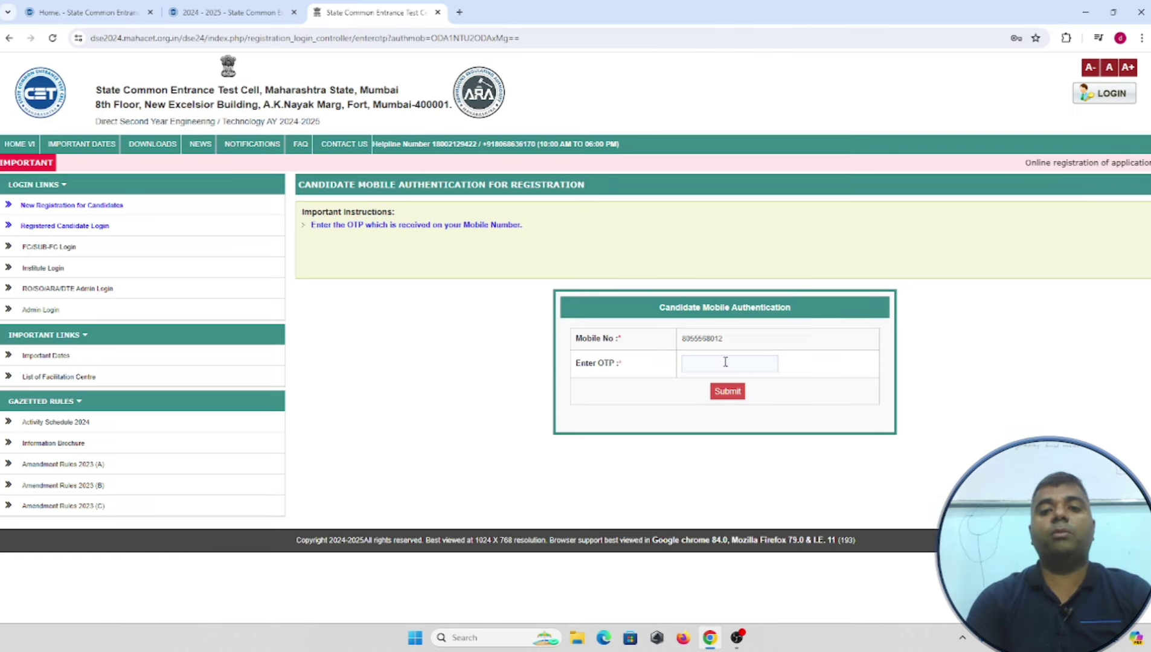
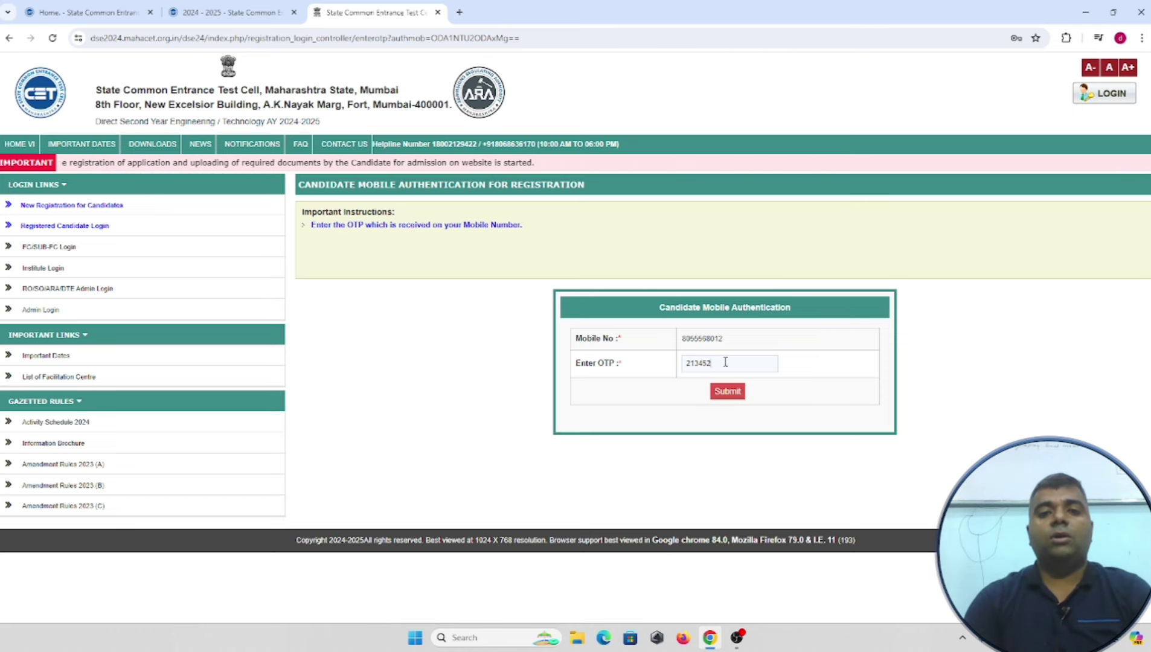
Step: Enter the mobile OTP, submit it, and confirm to receive the Application ID
left_click(728, 393)
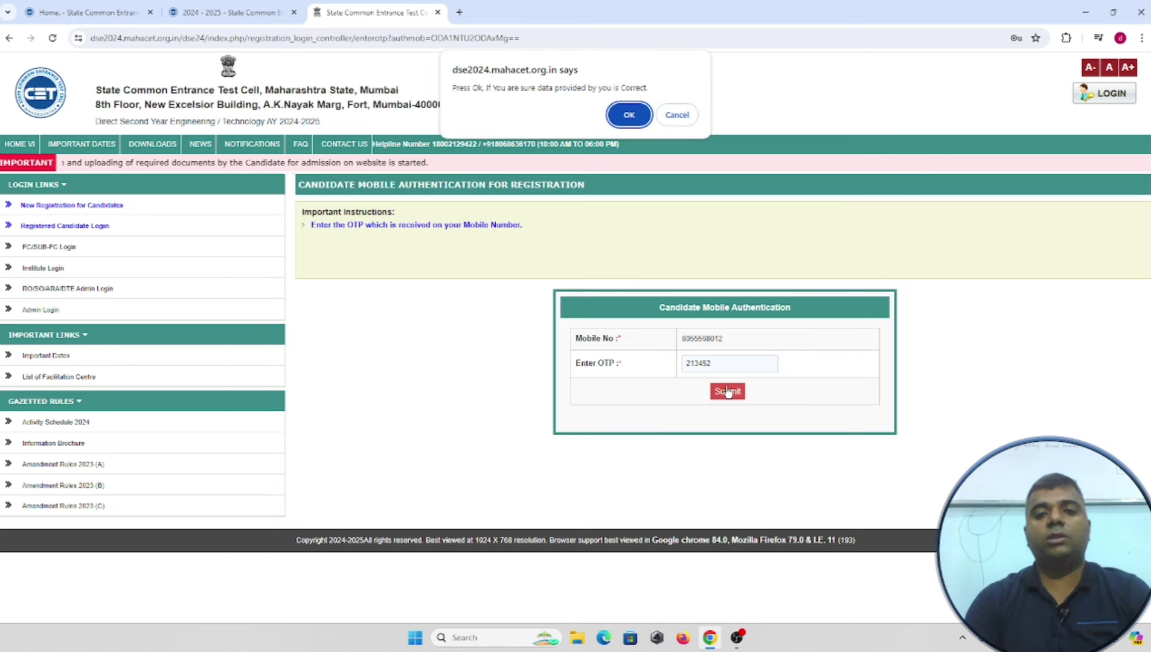
left_click(619, 118)
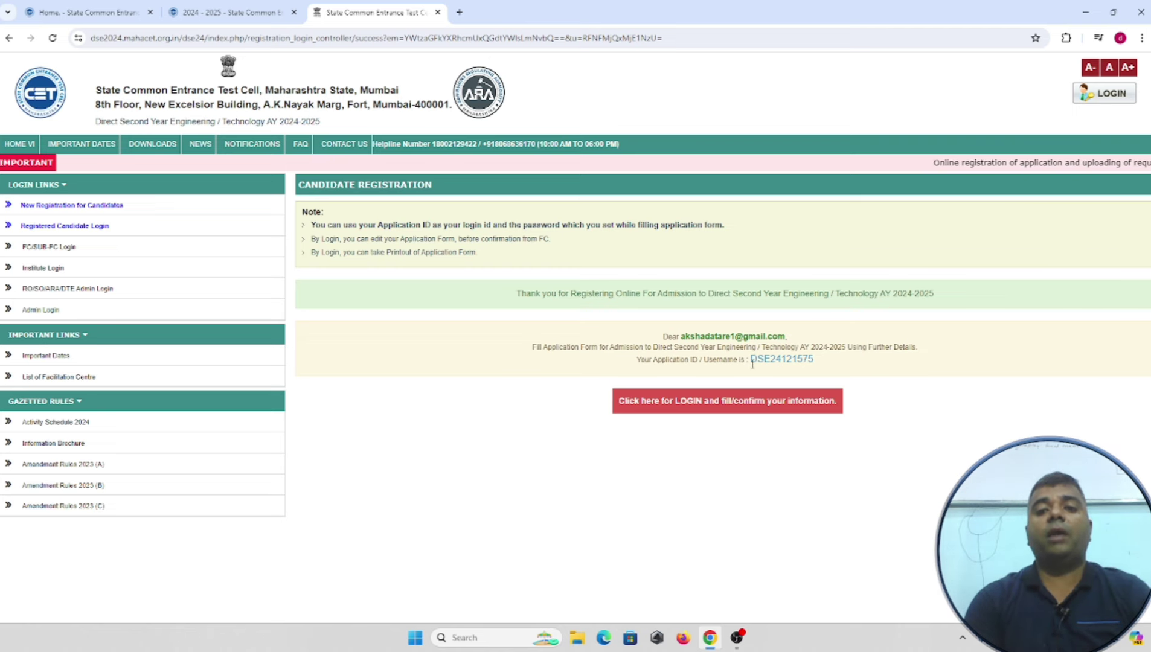
Step: Copy the new Application ID and go to the candidate login page
left_click_drag(751, 359, 815, 359)
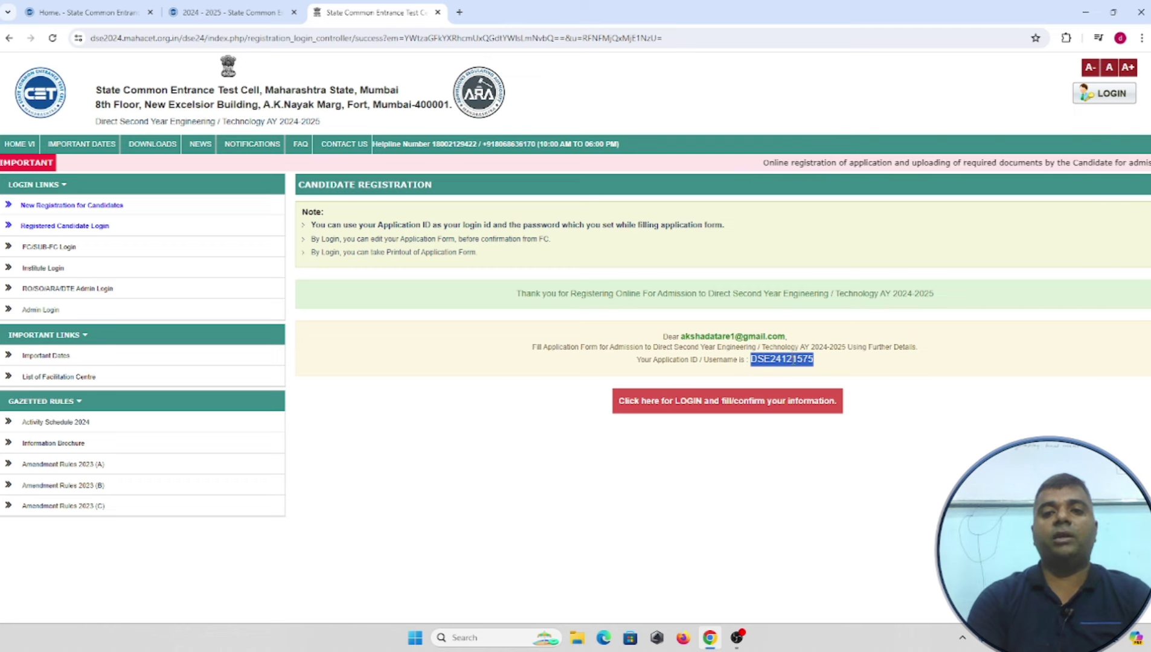
right_click(792, 360)
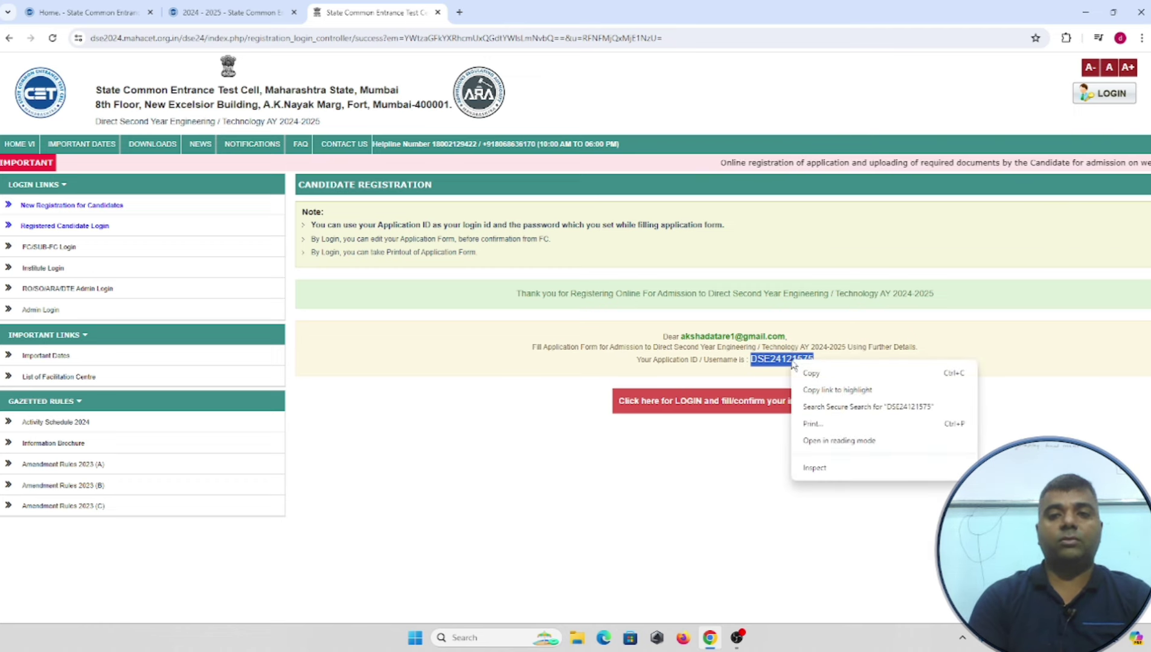
left_click(820, 379)
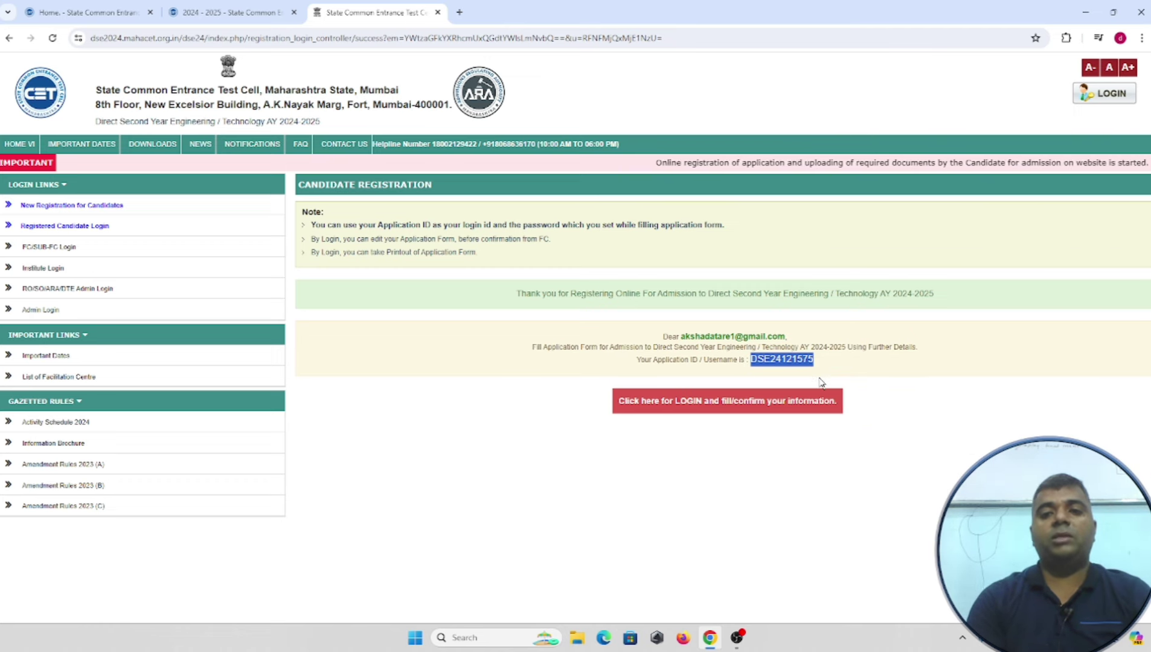
left_click(679, 403)
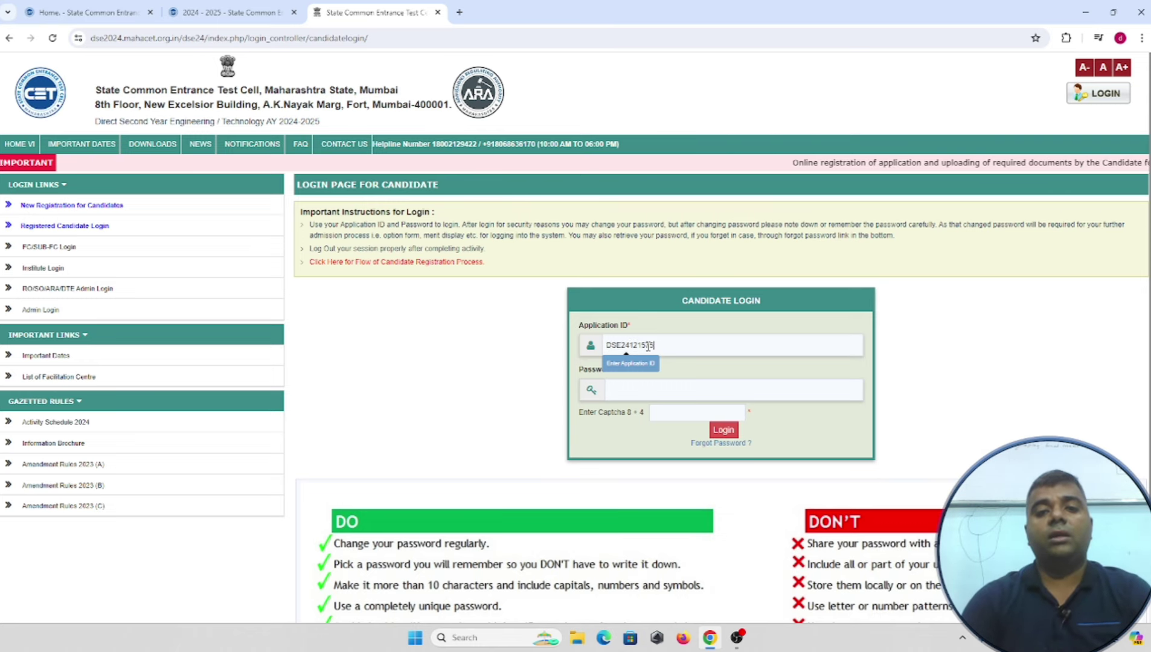
Step: Log in using the Application ID, the account password and the captcha answer
left_click(637, 388)
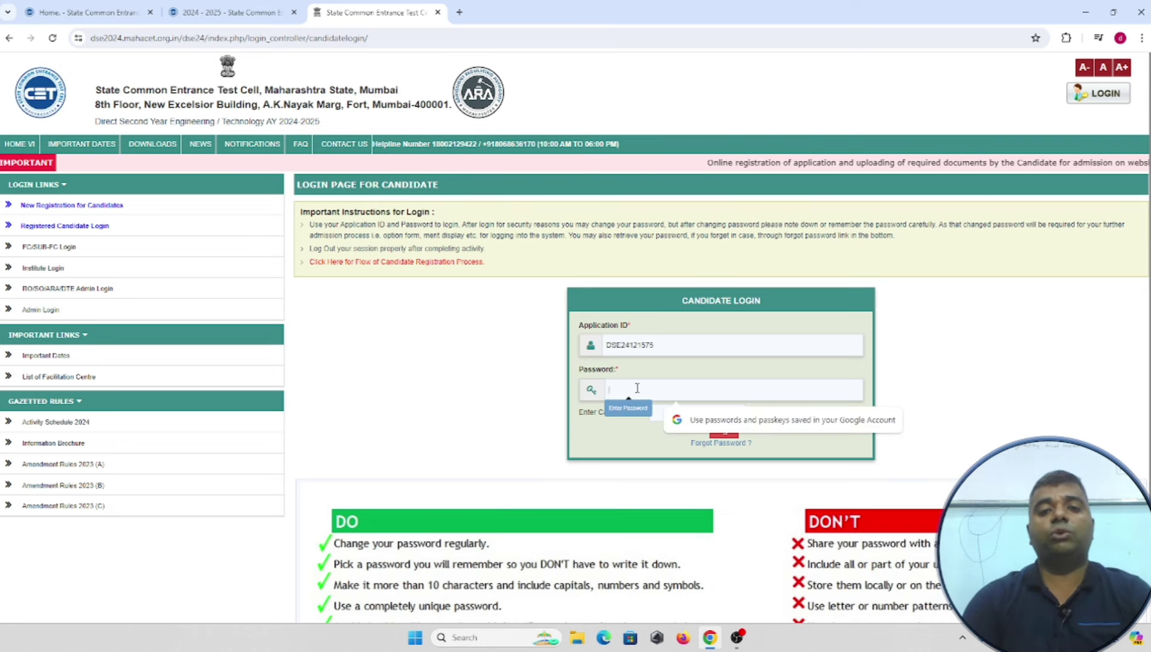
type("•")
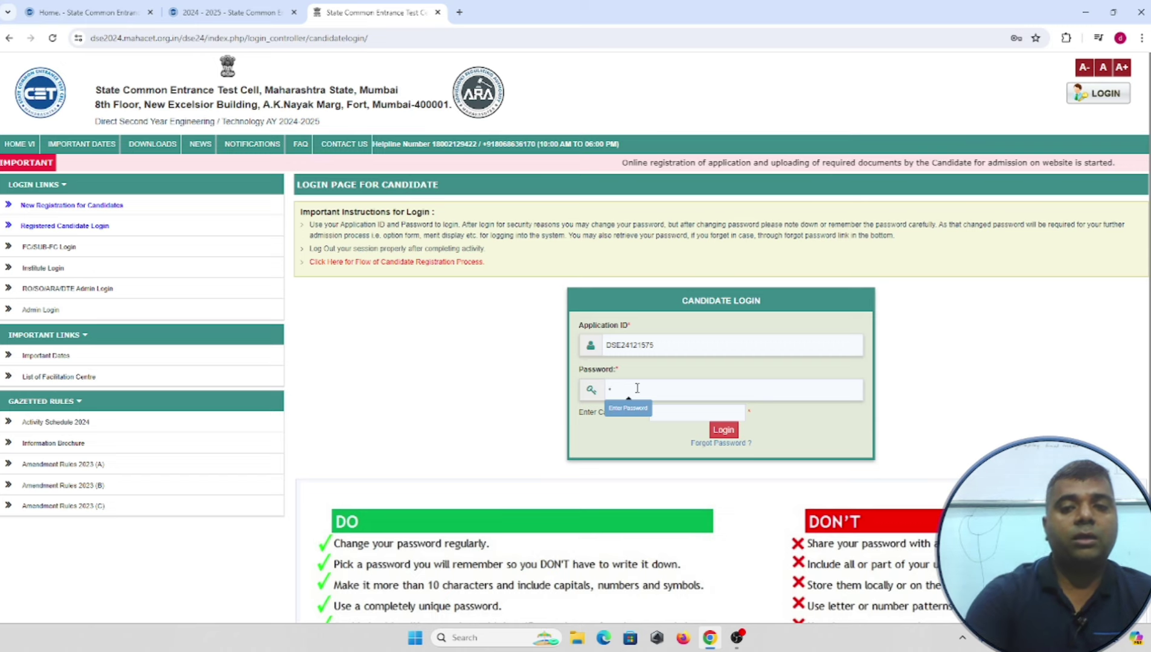
type("••••••")
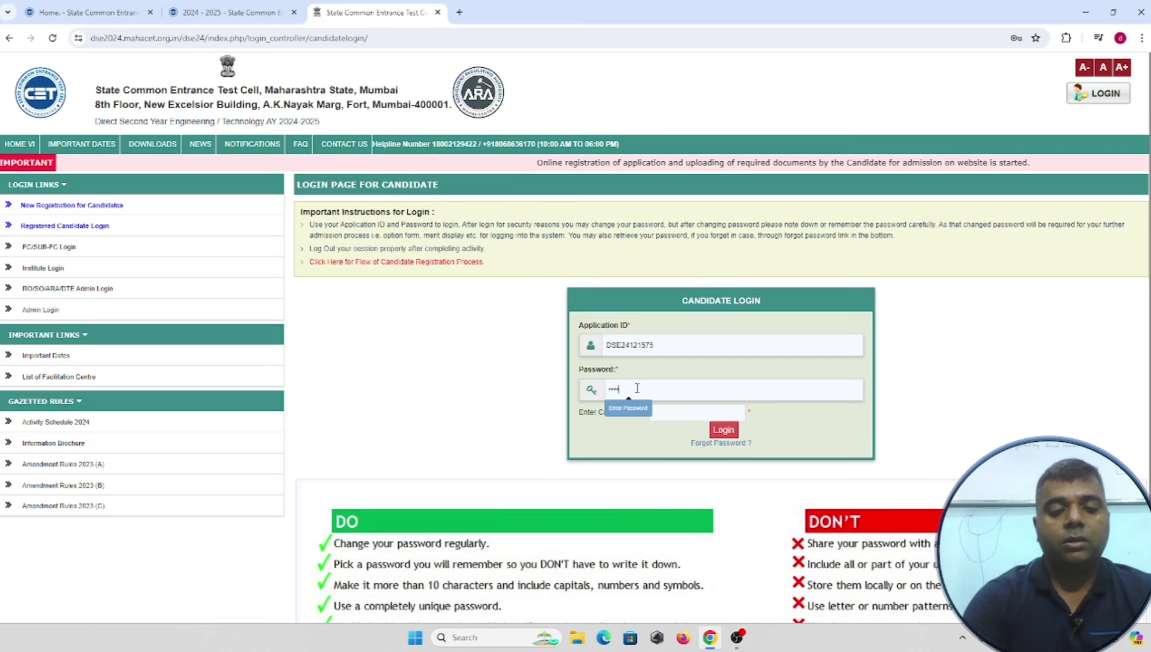
type("••")
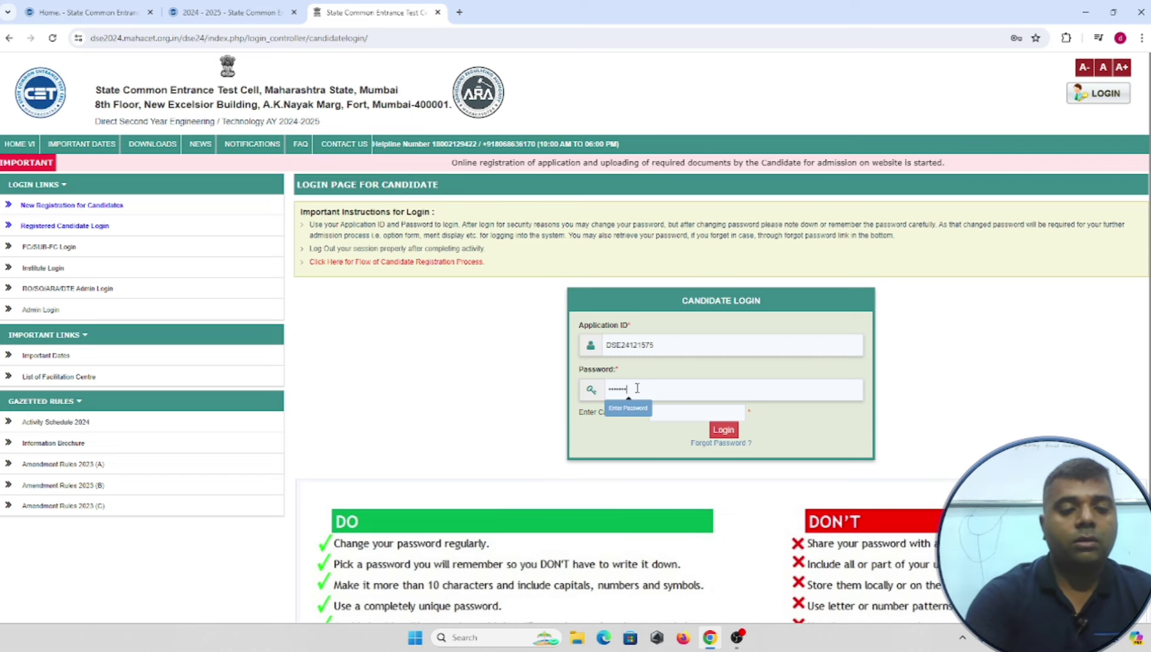
type("•")
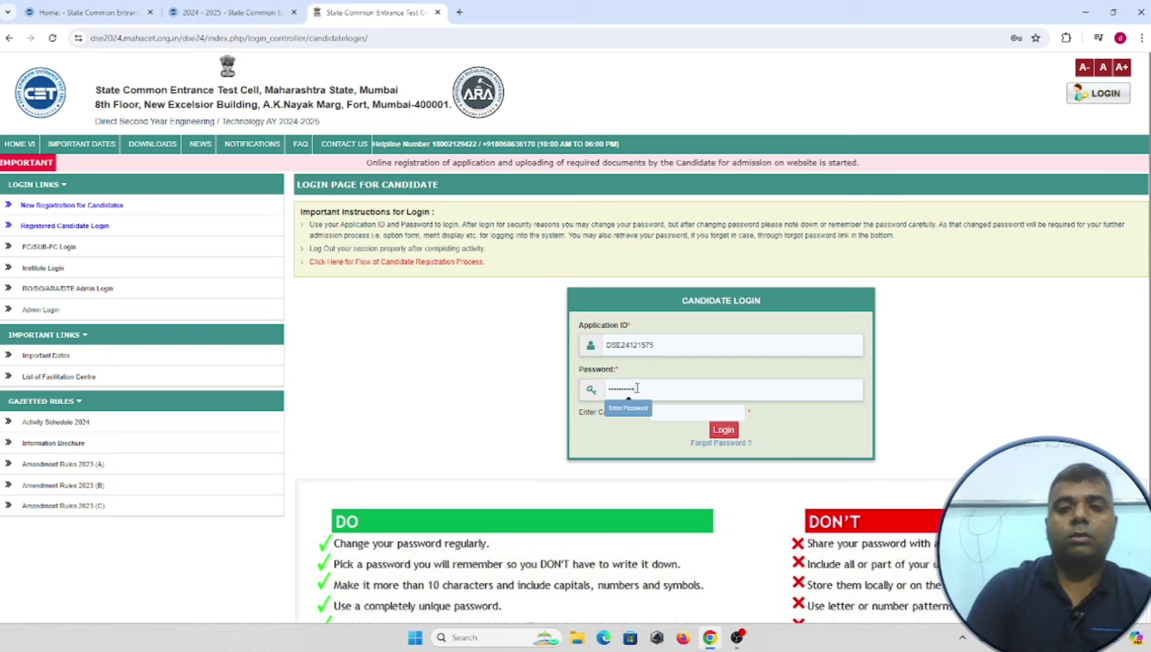
left_click(675, 414)
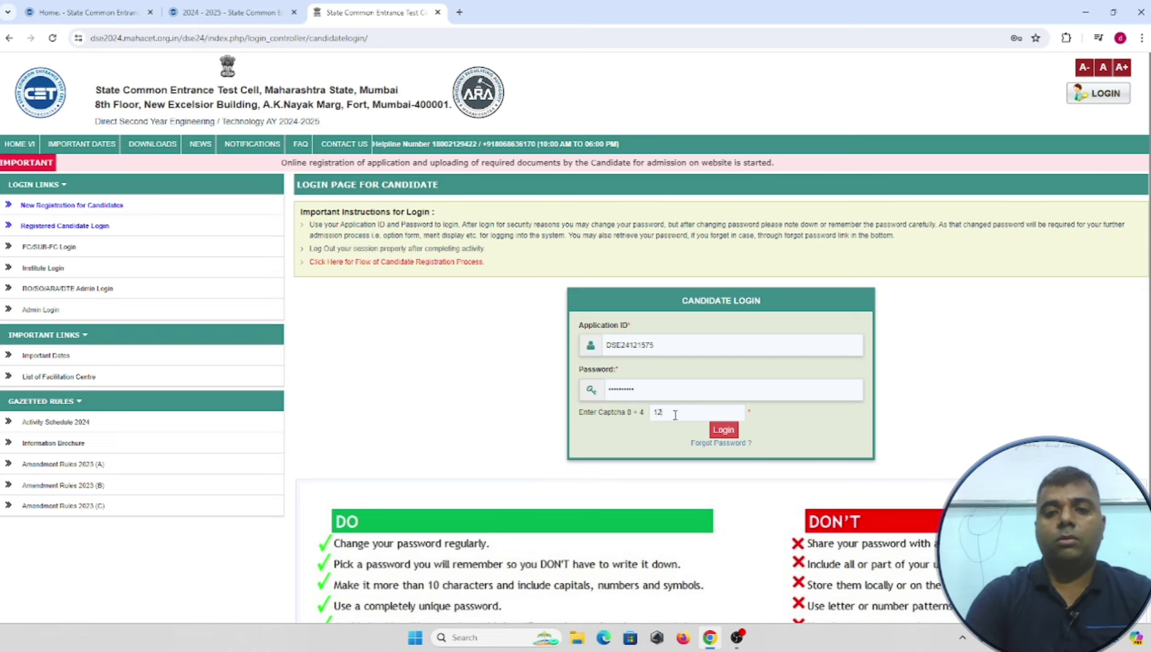
type("12")
left_click(729, 430)
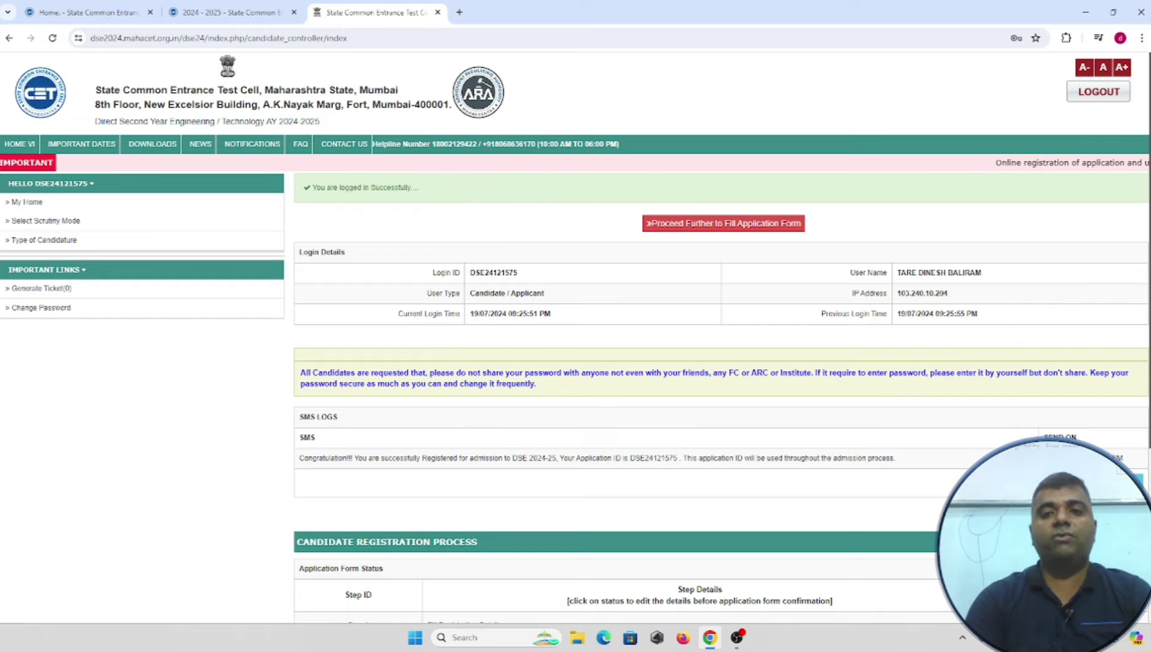
Step: Review the Candidate Registration Process table, then proceed further to fill the application form
scroll(576, 336, "down", 4)
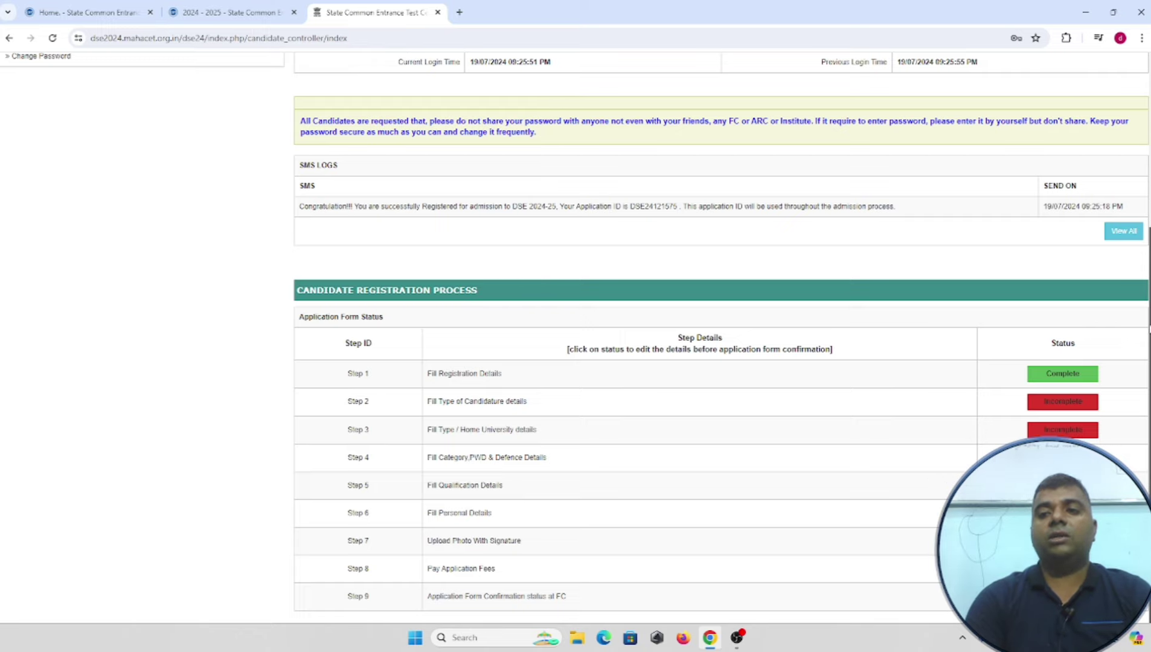
scroll(699, 291, "up", 4)
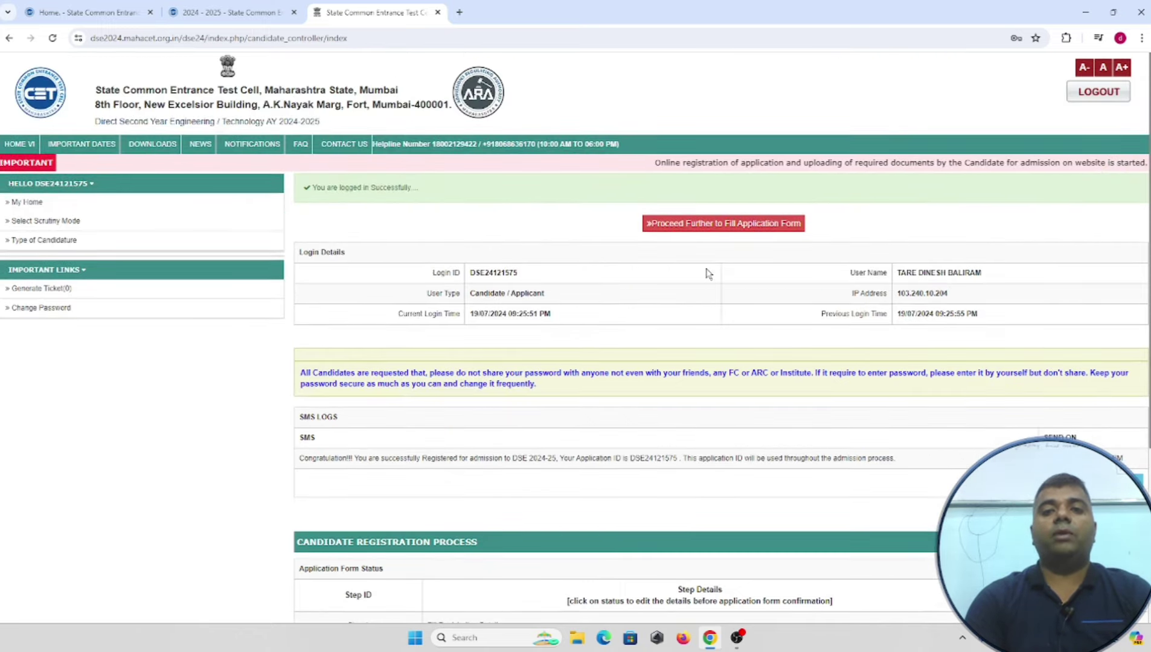
left_click(718, 227)
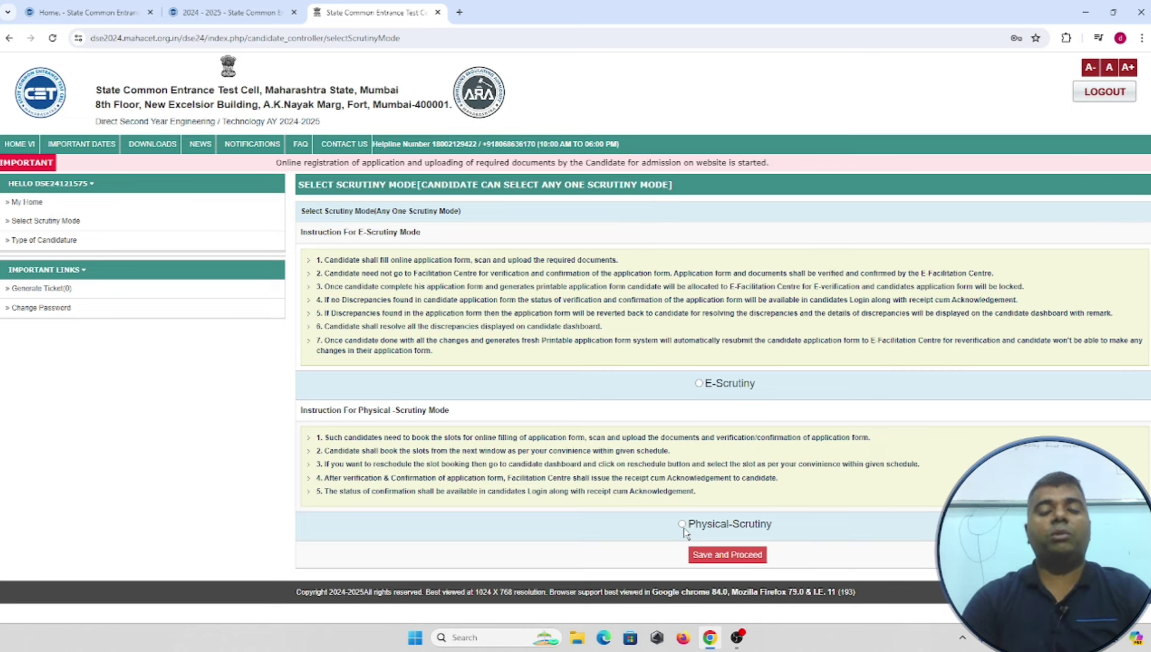
Step: Select E-Scrutiny as the scrutiny mode and save
left_click(699, 383)
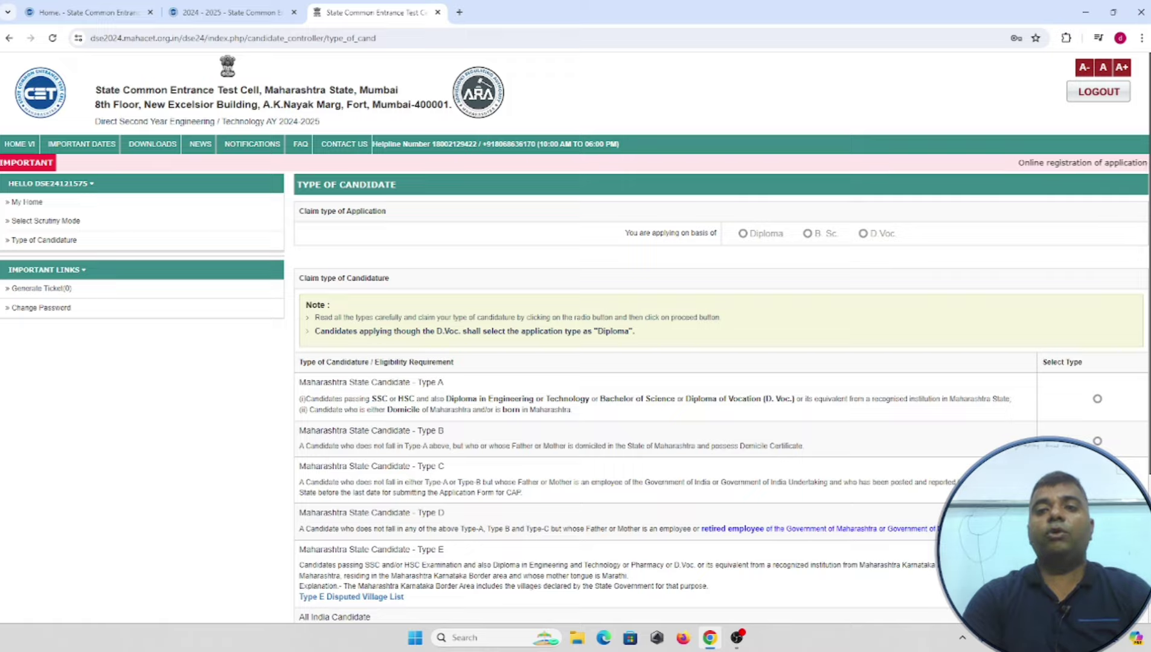
Step: Save Diploma admission with Maharashtra State Candidate Type A candidature and confirm it
scroll(575, 338, "down", 1)
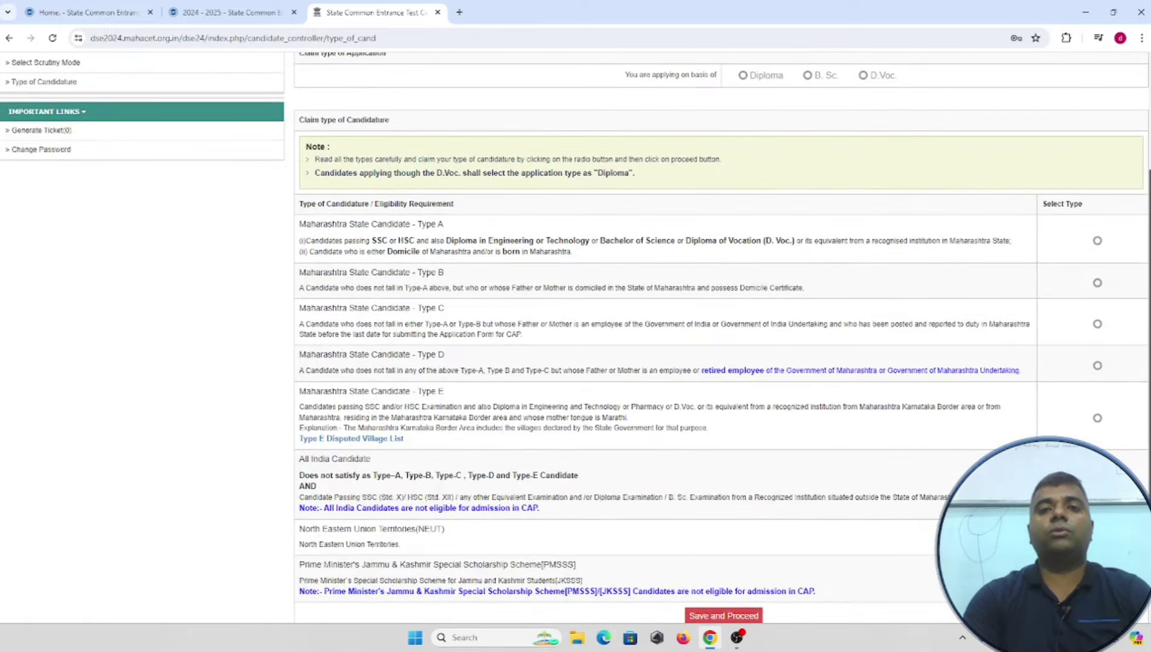
scroll(526, 211, "up", 2)
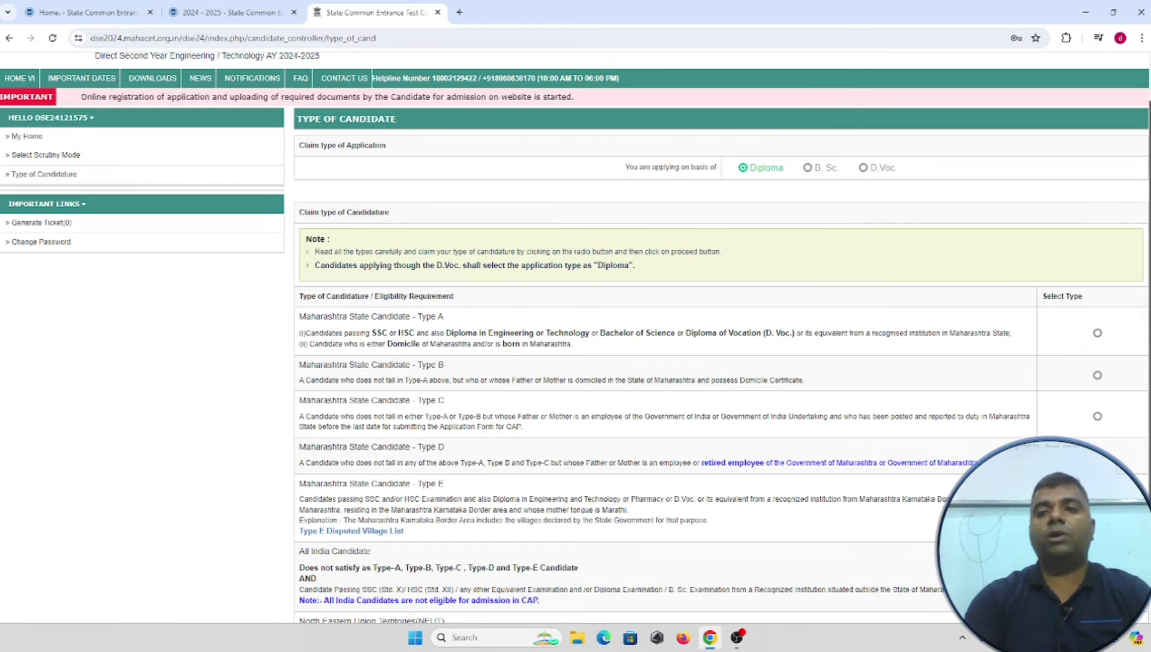
scroll(575, 338, "down", 2)
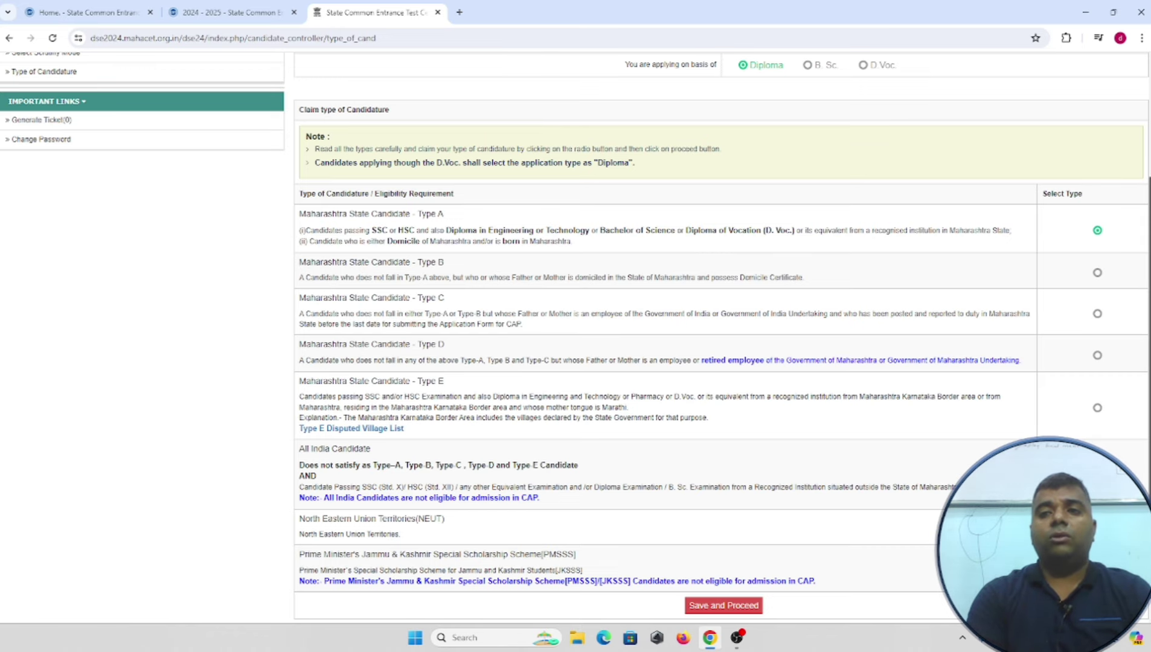
scroll(575, 338, "down", 1)
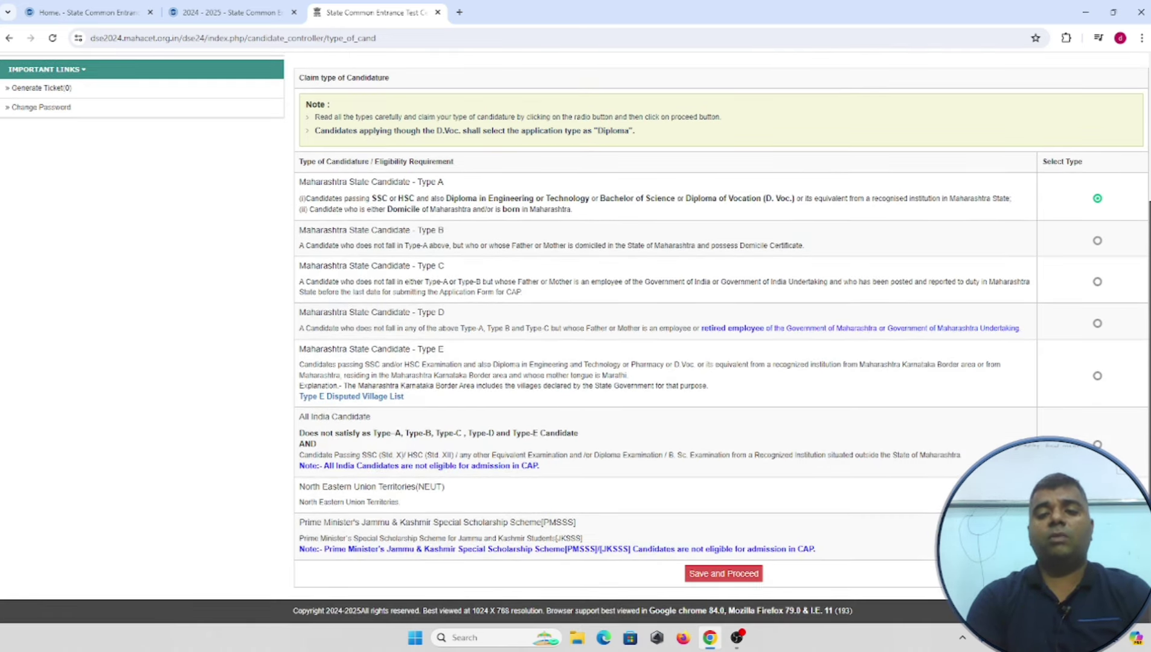
left_click(724, 574)
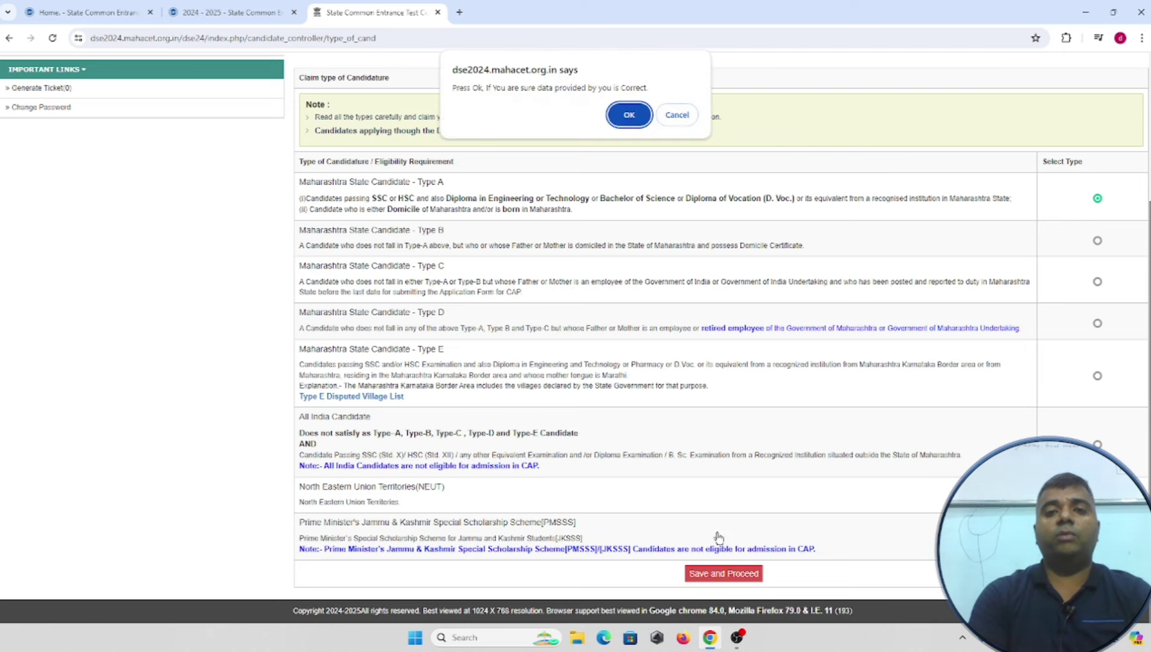
left_click(632, 116)
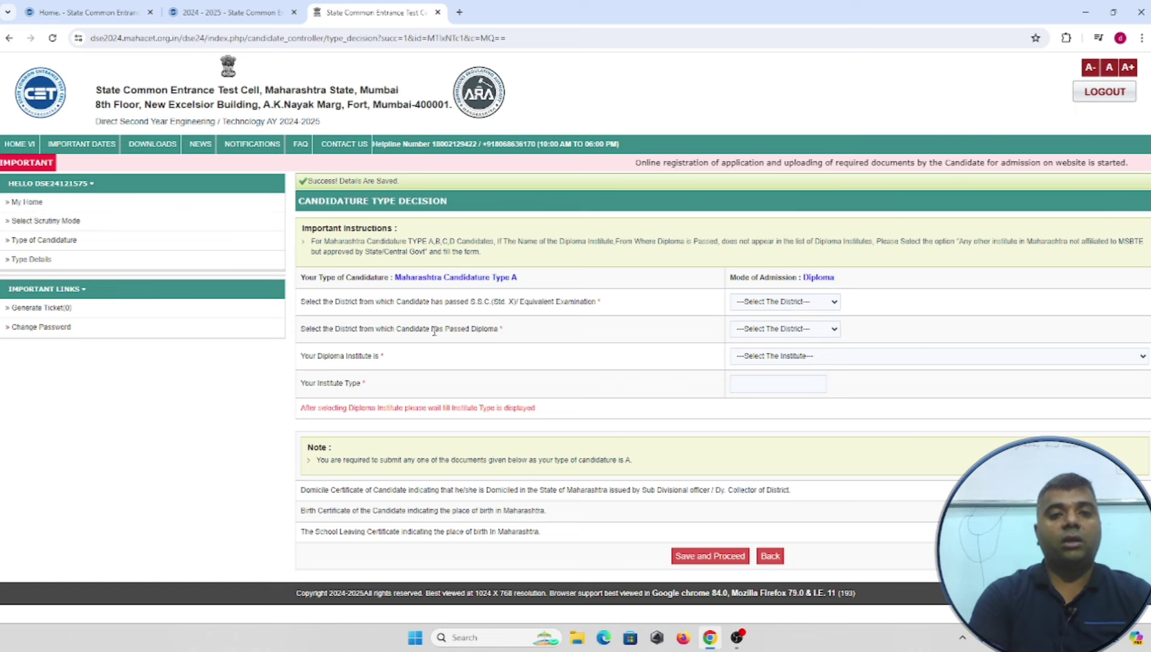
Step: Set Akola as SSC and diploma district, institute 1006-Government Polytechnic, Murtijapur, and save
left_click(779, 302)
left_click(749, 333)
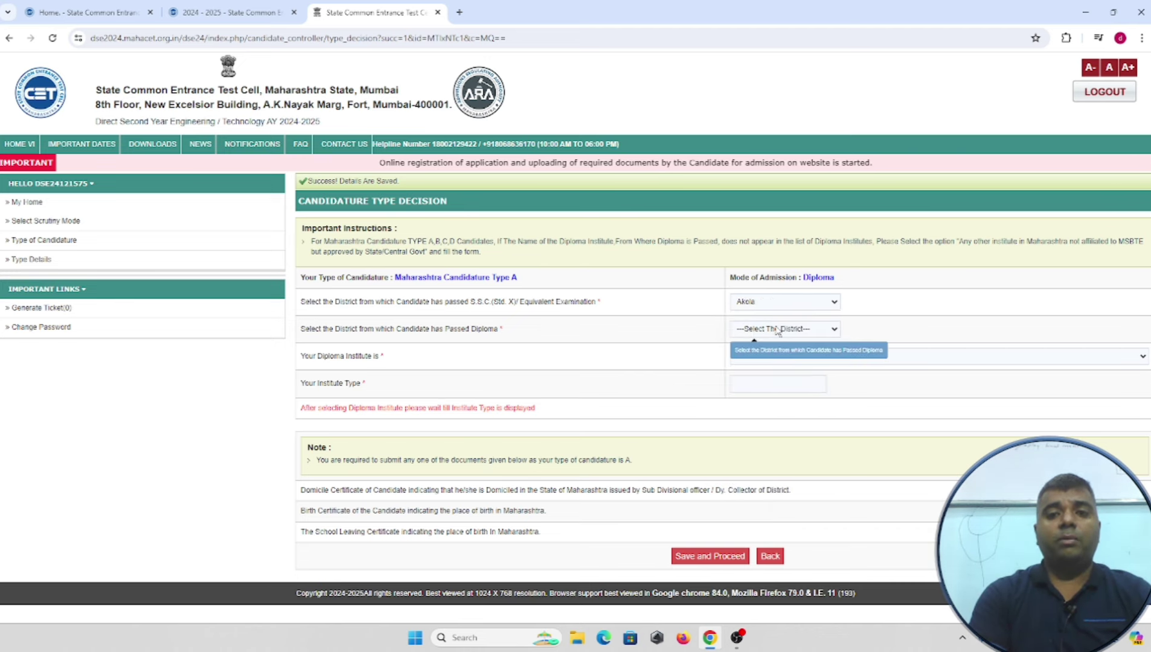
left_click(770, 329)
left_click(767, 361)
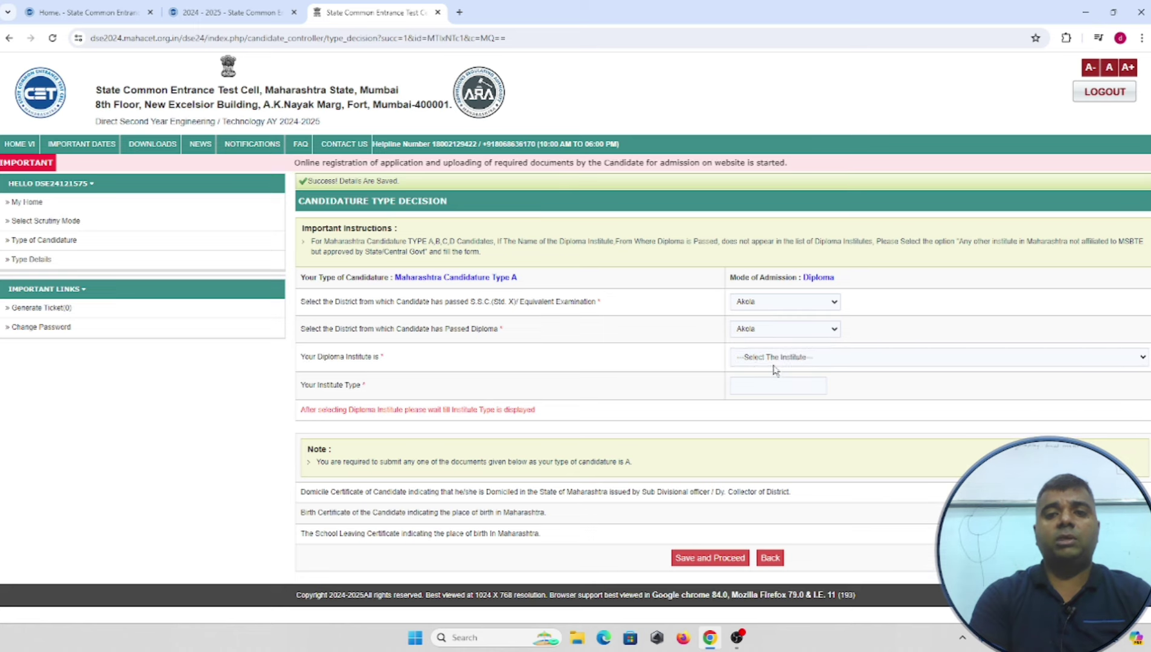
left_click(761, 359)
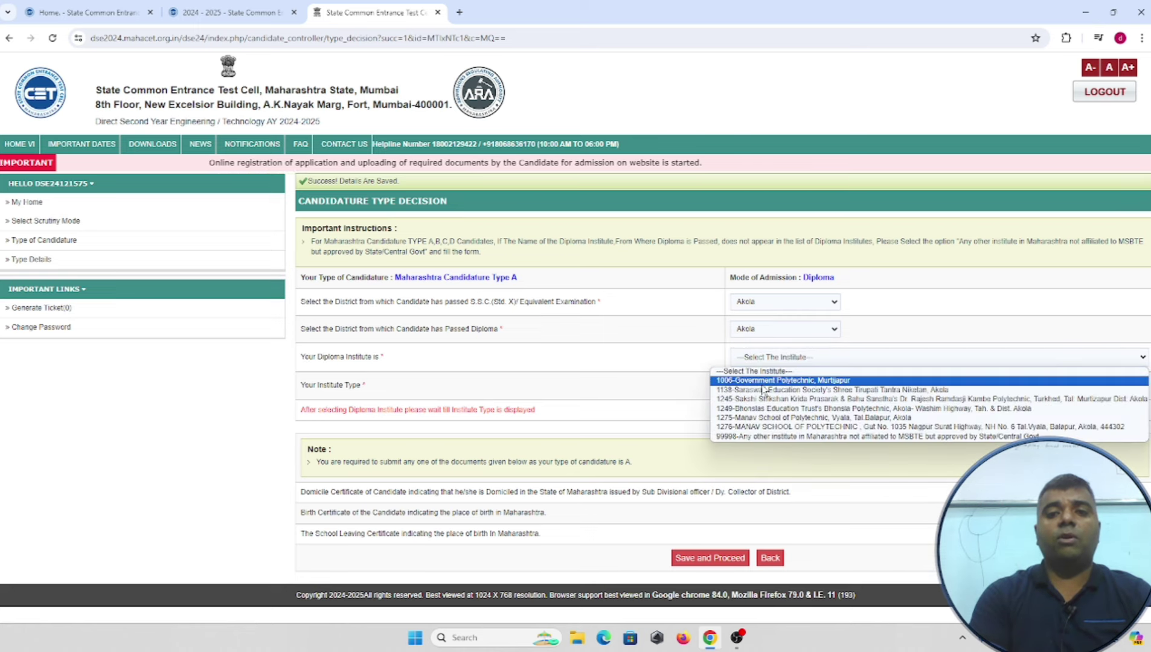
left_click(758, 381)
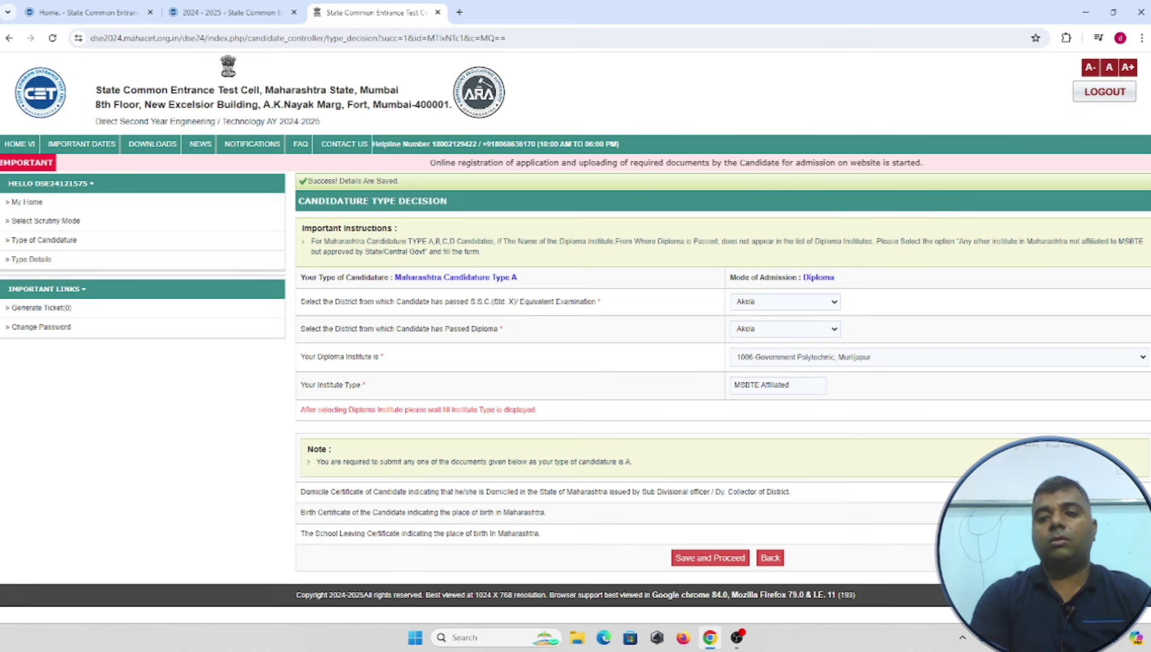
left_click(710, 558)
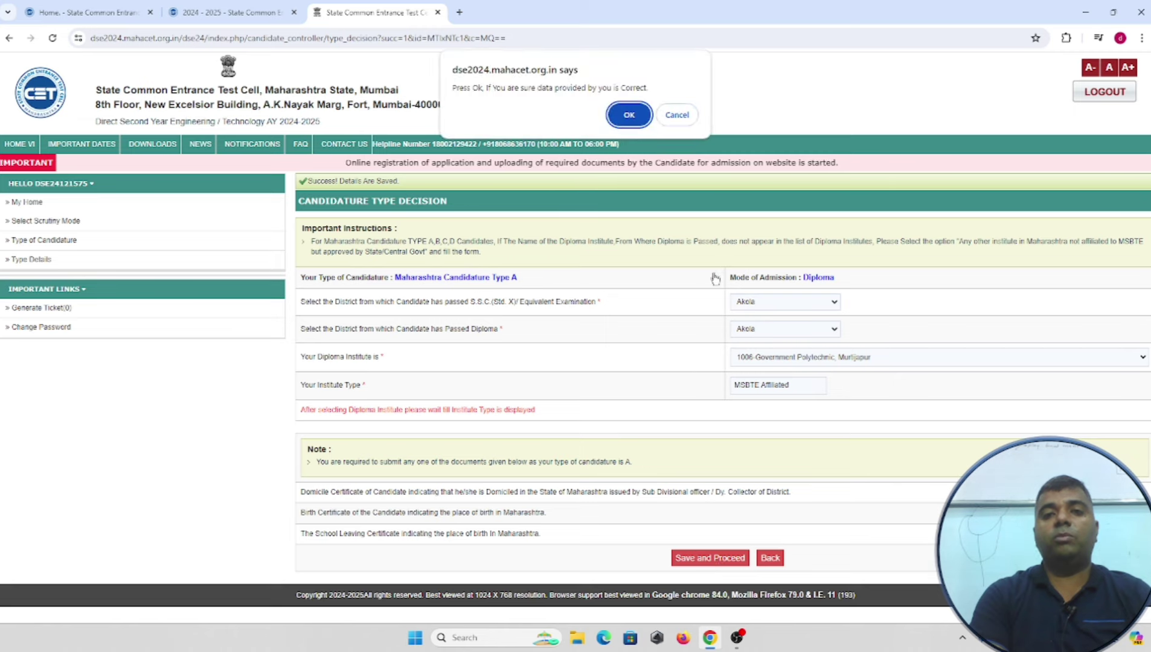
Step: Confirm the district details, then claim Reserved category OBC with caste Aatar [202]
left_click(629, 116)
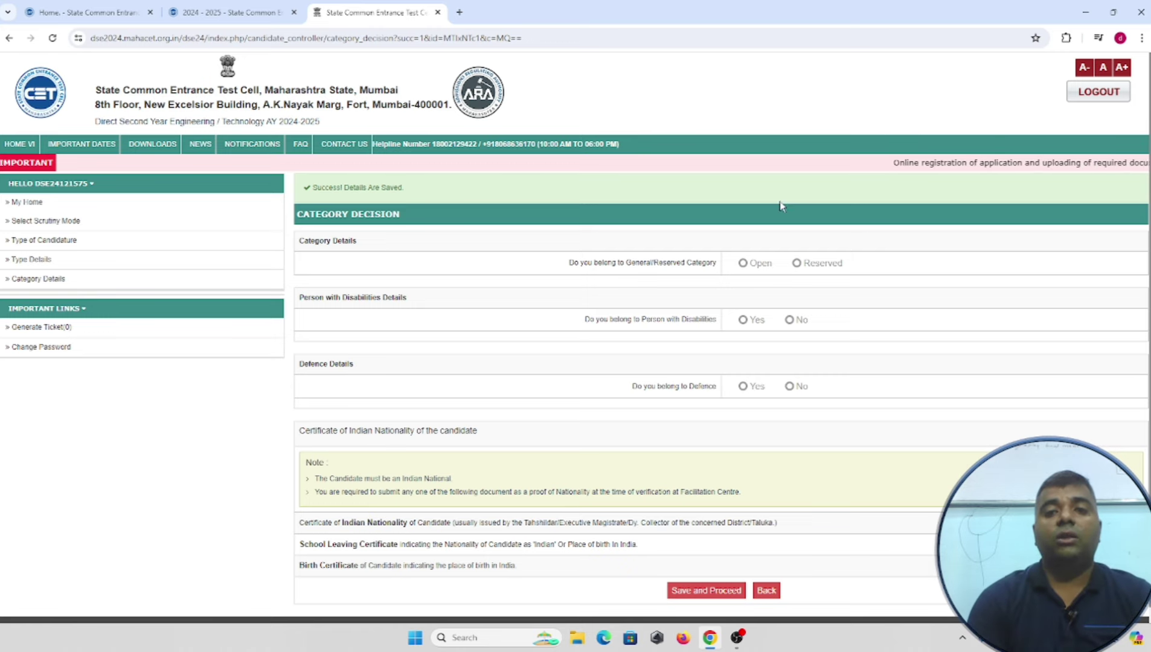
left_click(796, 264)
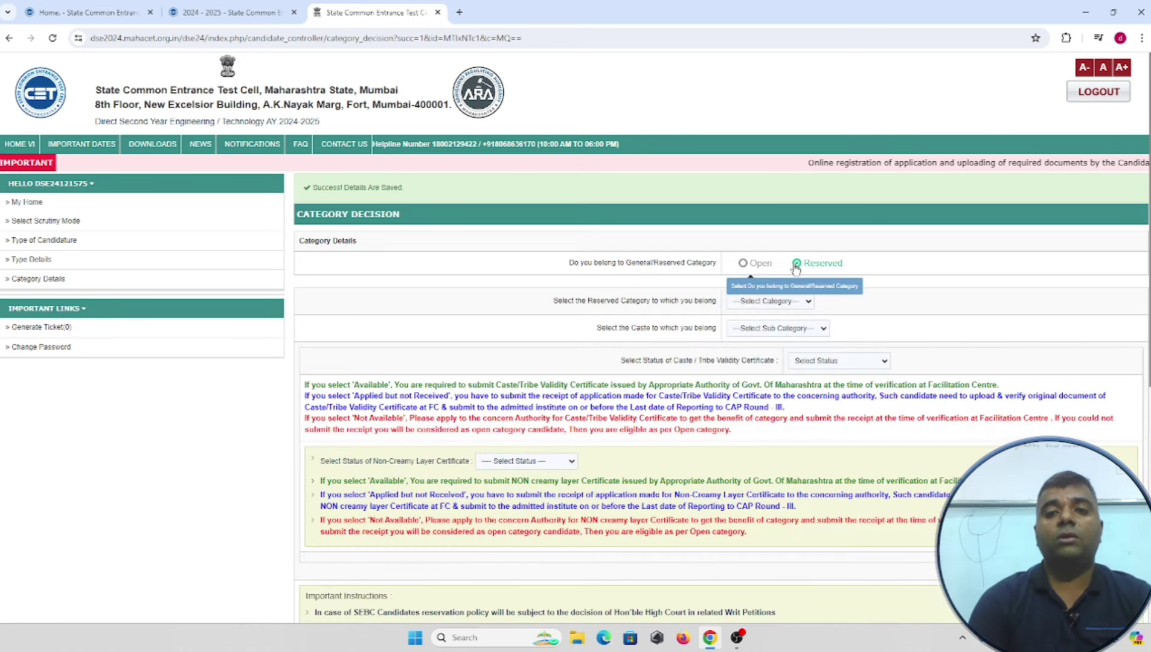
left_click(767, 302)
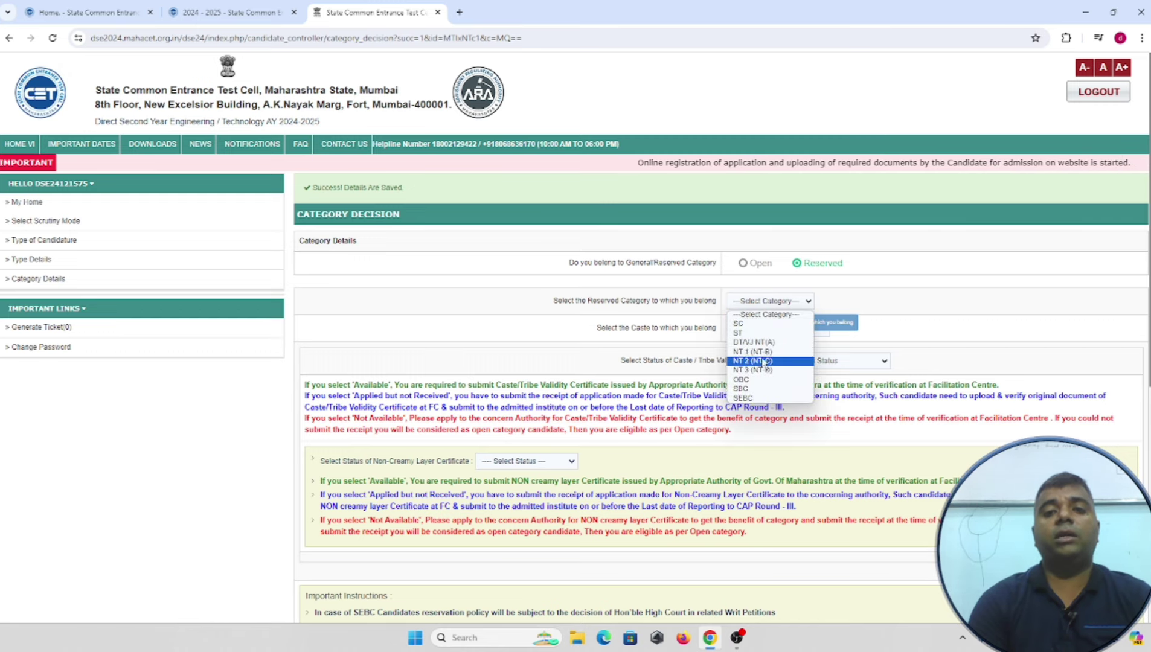
left_click(756, 380)
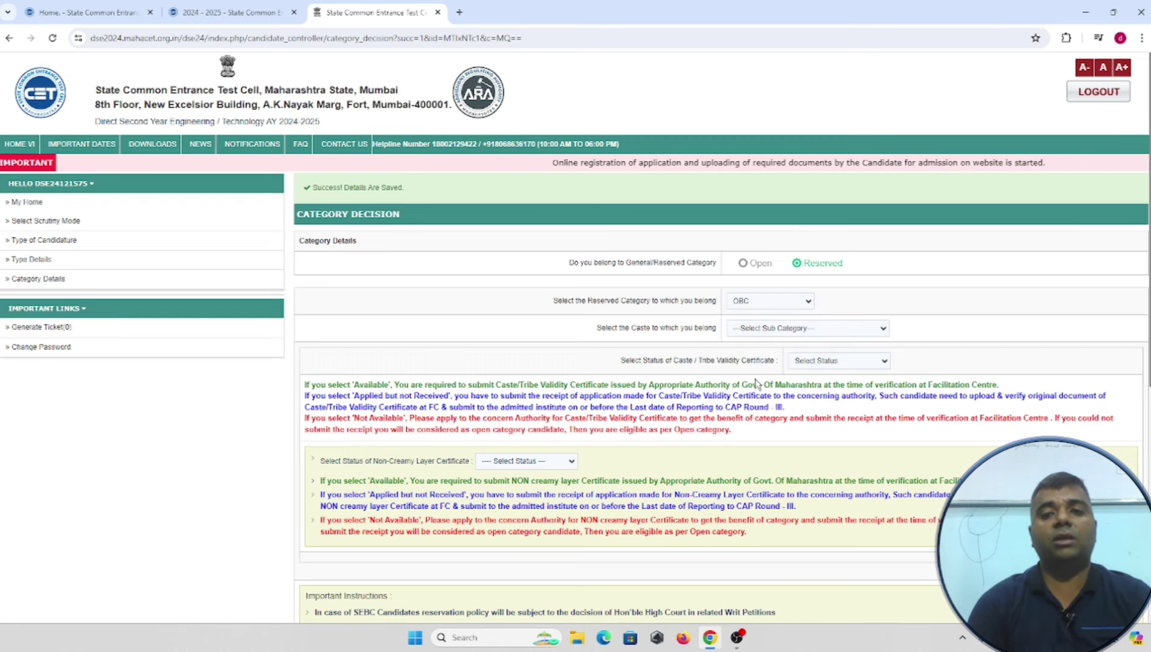
left_click(760, 327)
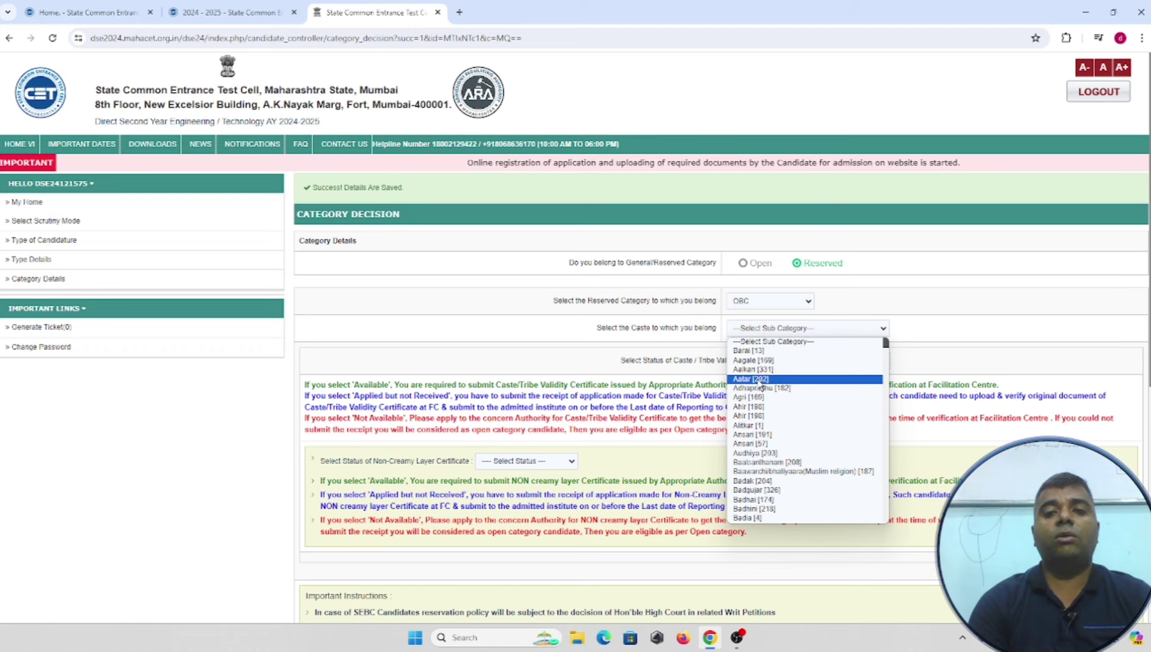
left_click(760, 380)
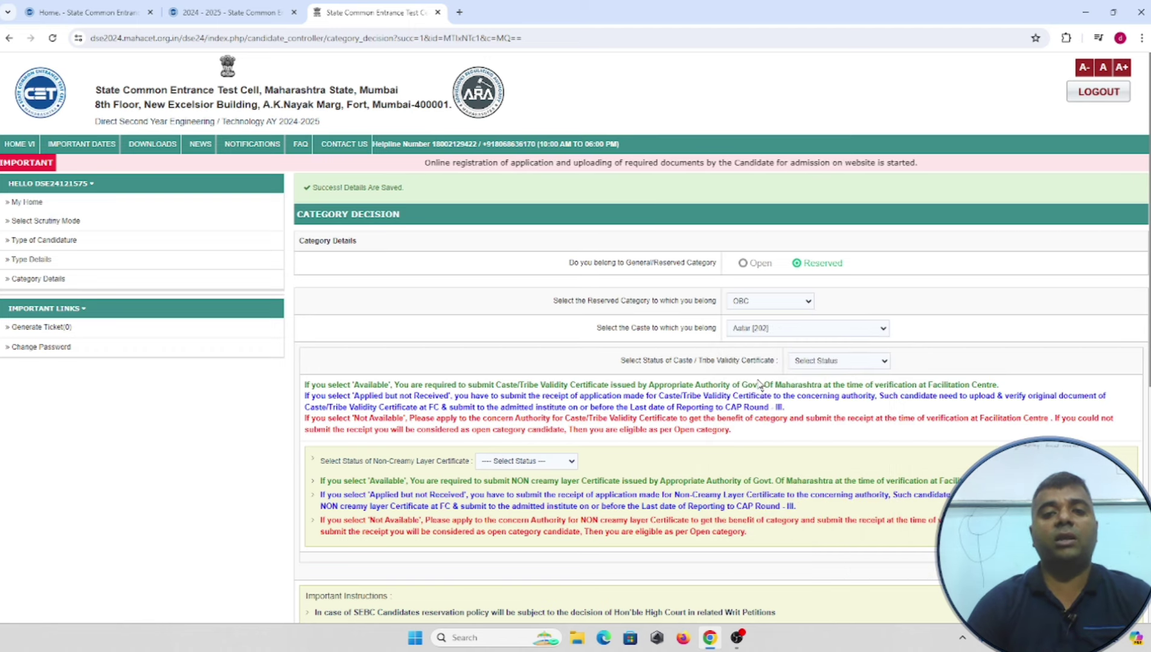
Step: Mark both the caste validity and non-creamy layer certificates as Available
left_click(825, 361)
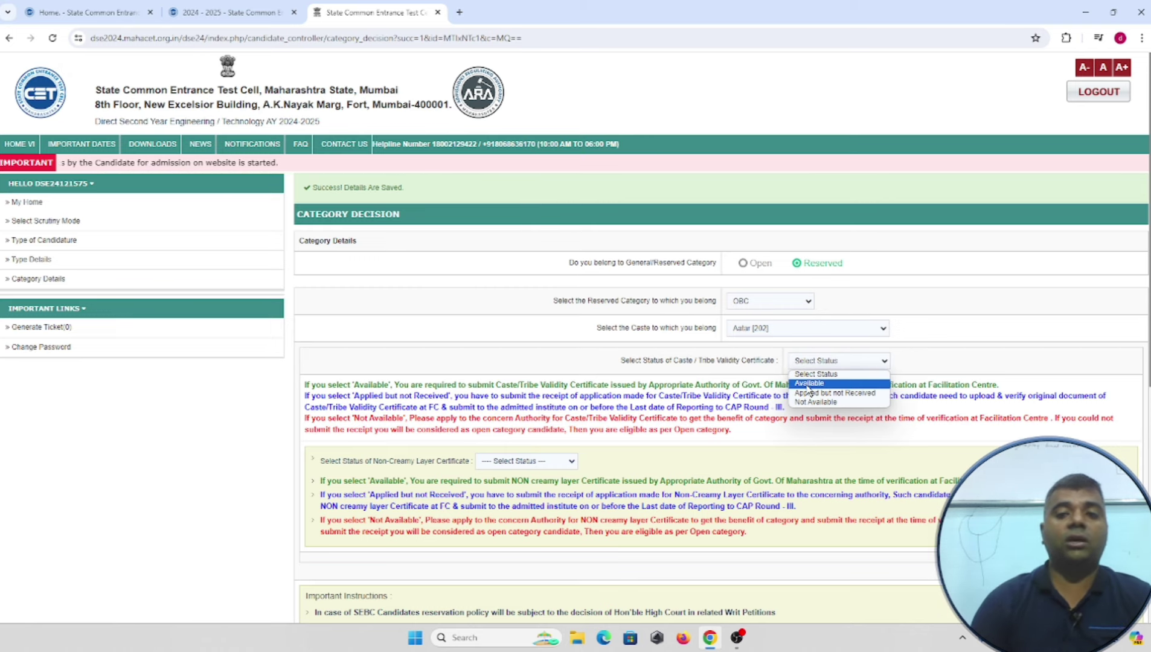
left_click(809, 384)
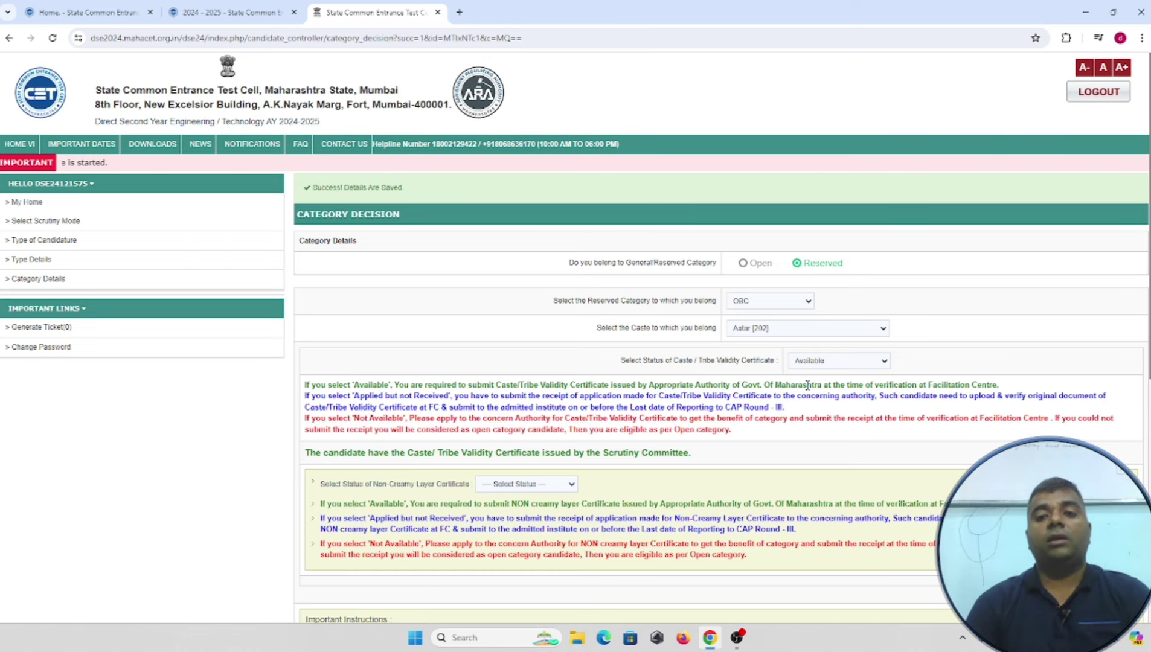
left_click(838, 362)
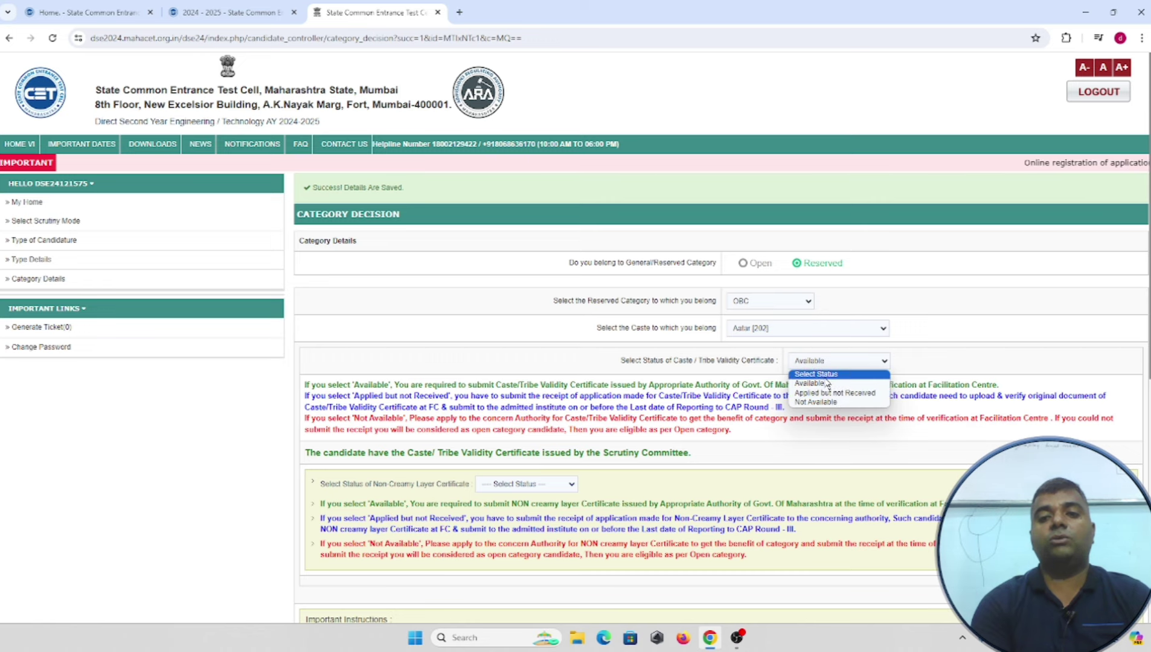
left_click(824, 383)
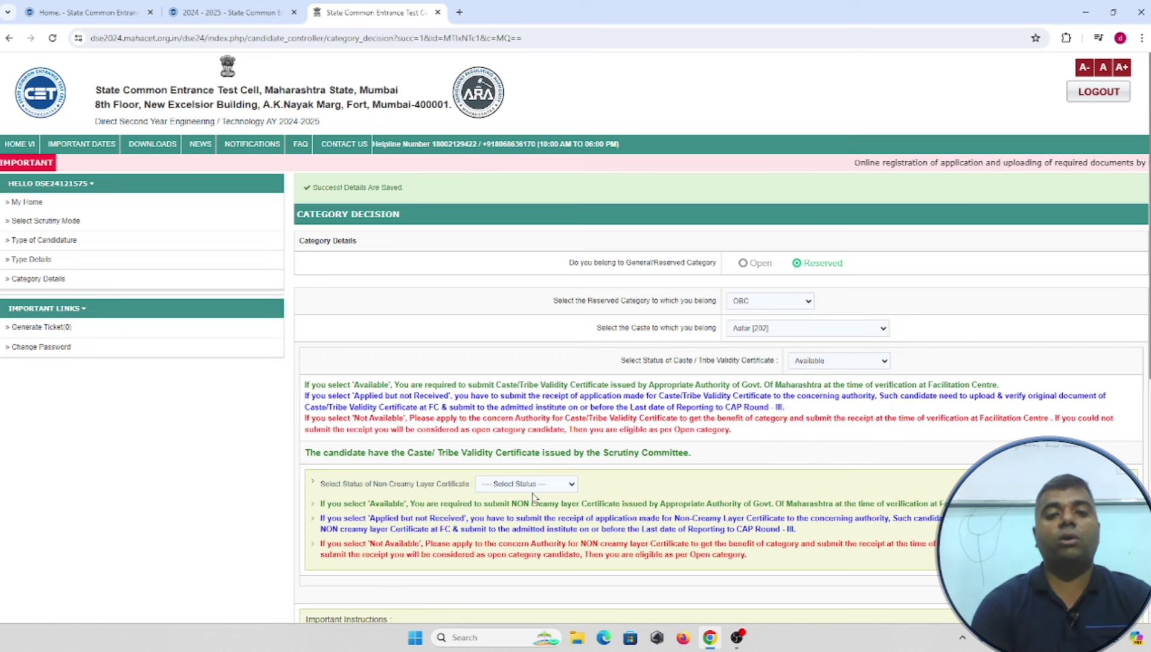
left_click(522, 483)
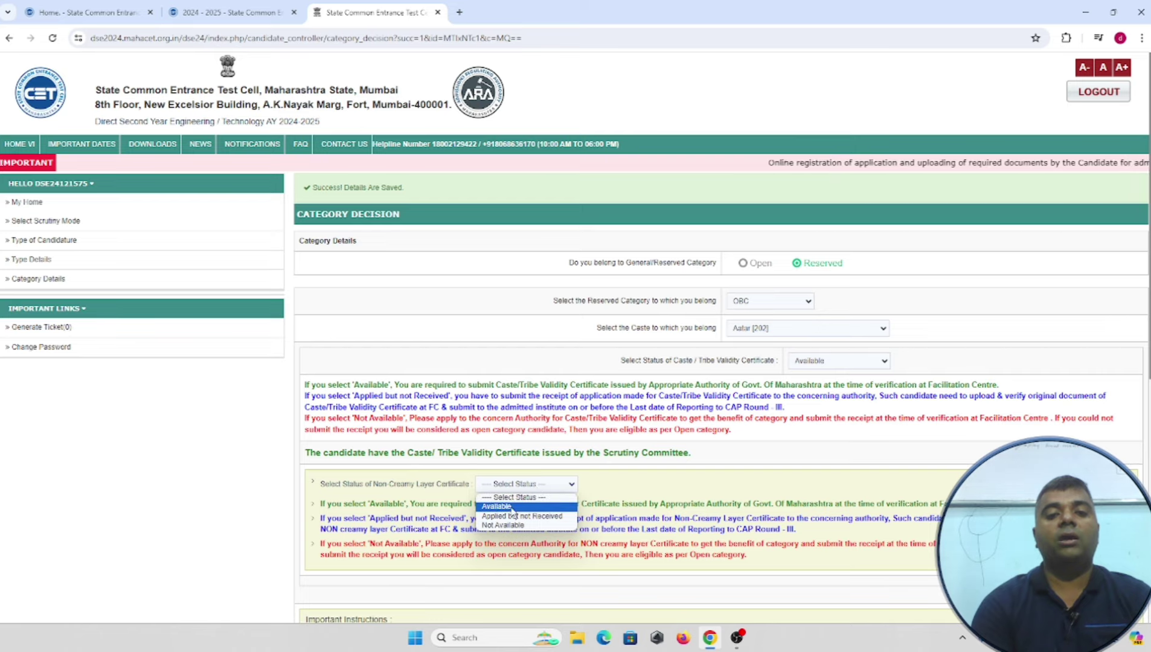
left_click(511, 507)
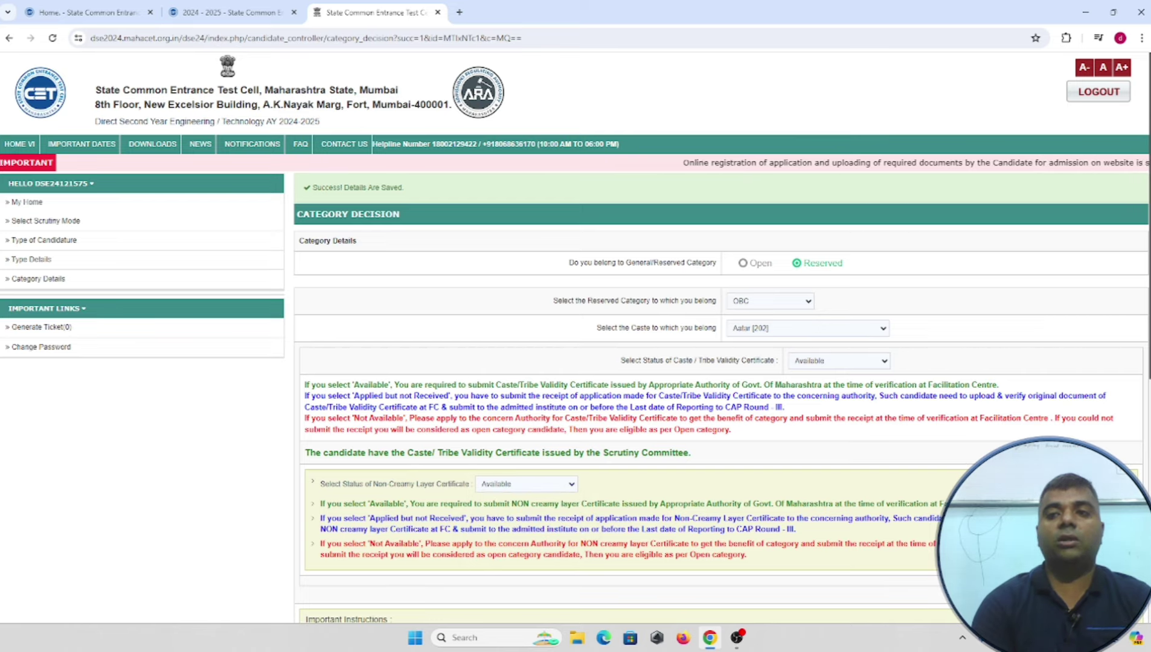
Step: Save the category details with no disability or defence claim and confirm them with OK
scroll(575, 336, "down", 7)
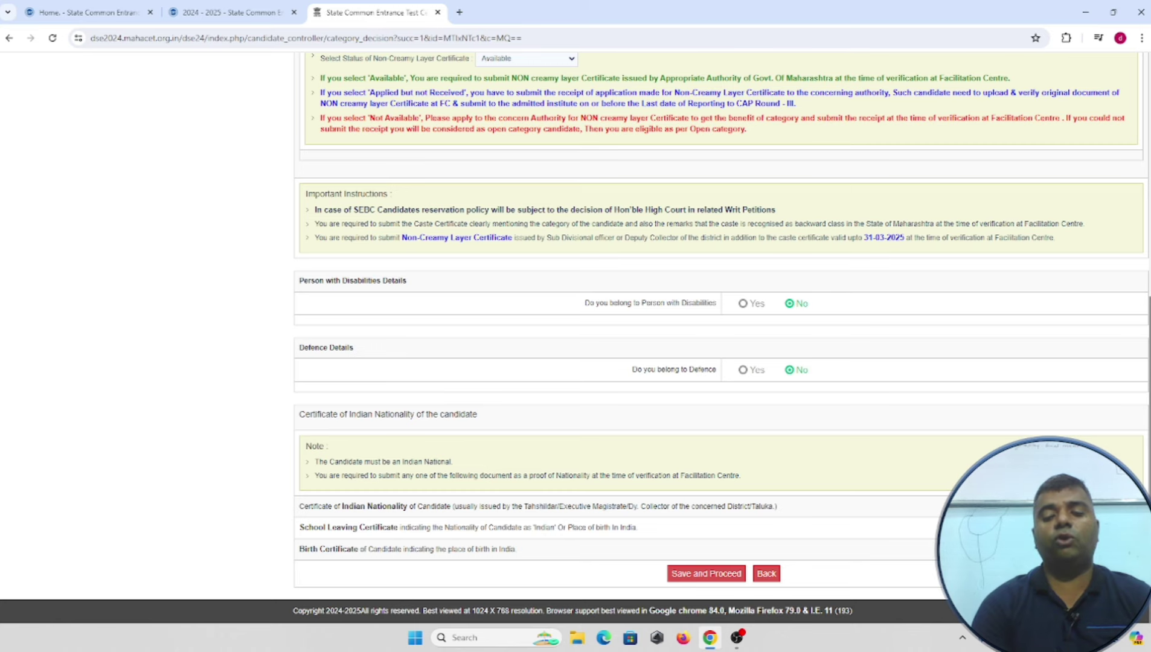
left_click(707, 580)
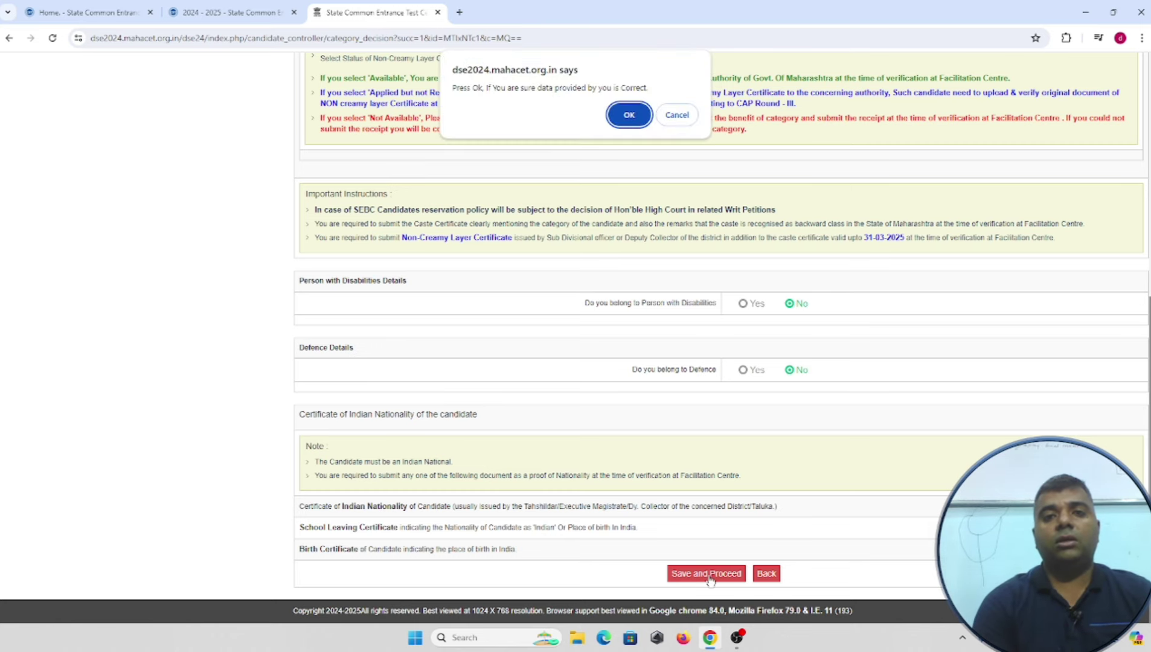
left_click(631, 117)
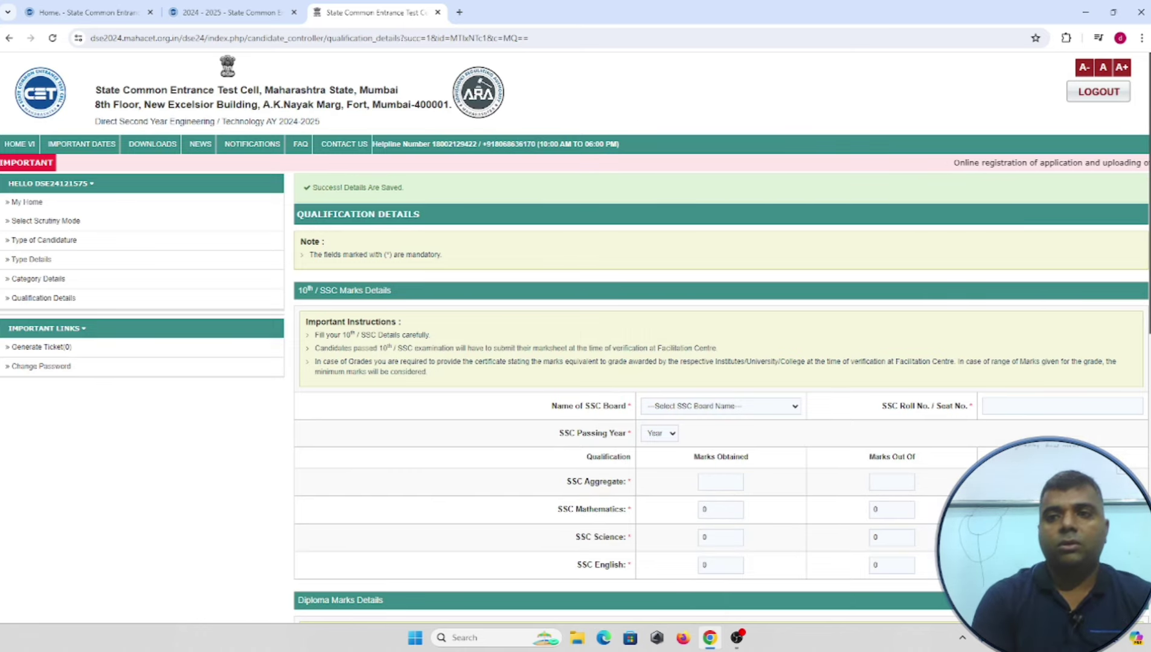
Step: Choose Maharashtra State Board as SSC board, fill the saved seat number, and set passing year 2018
scroll(576, 337, "down", 3)
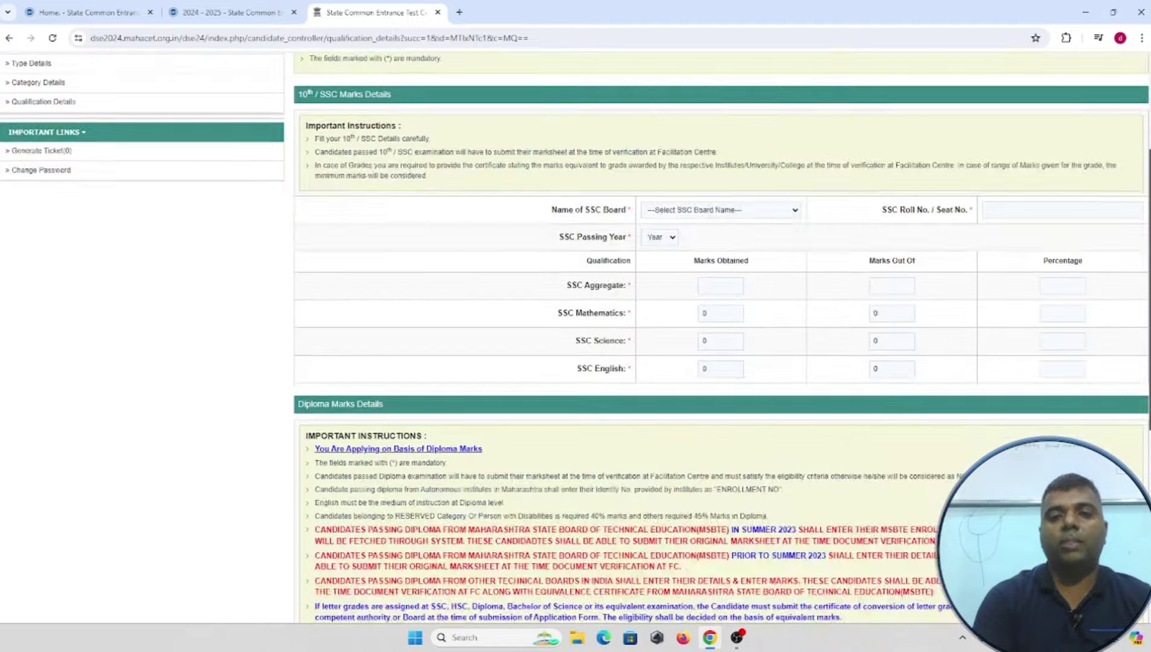
scroll(576, 337, "down", 1)
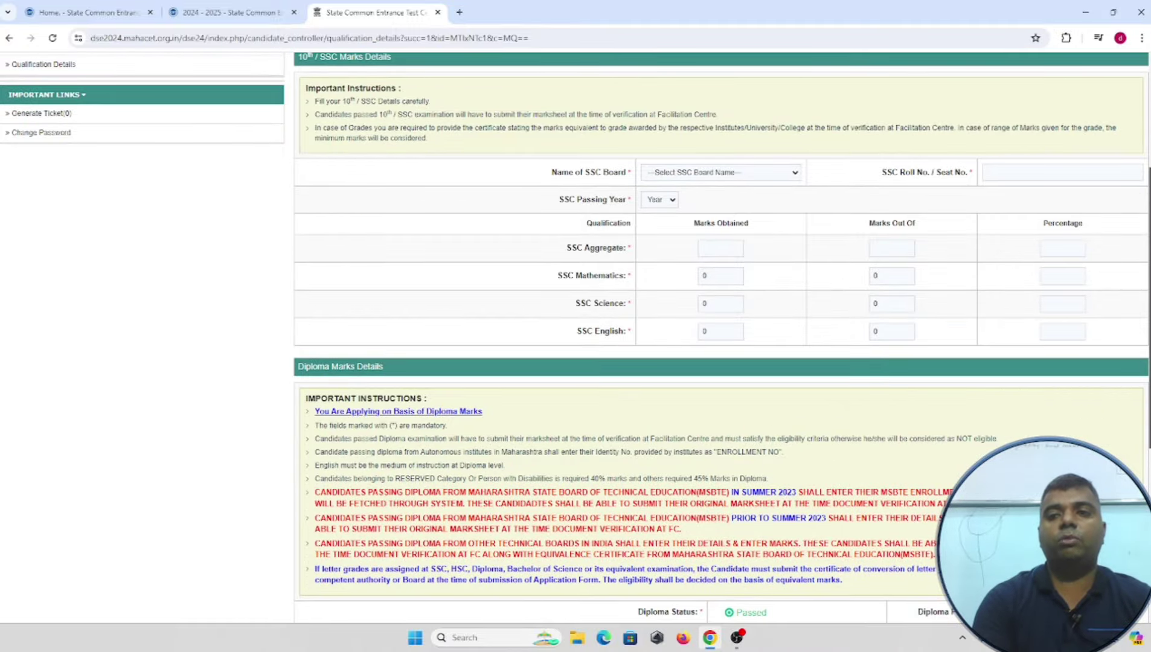
scroll(576, 337, "down", 2)
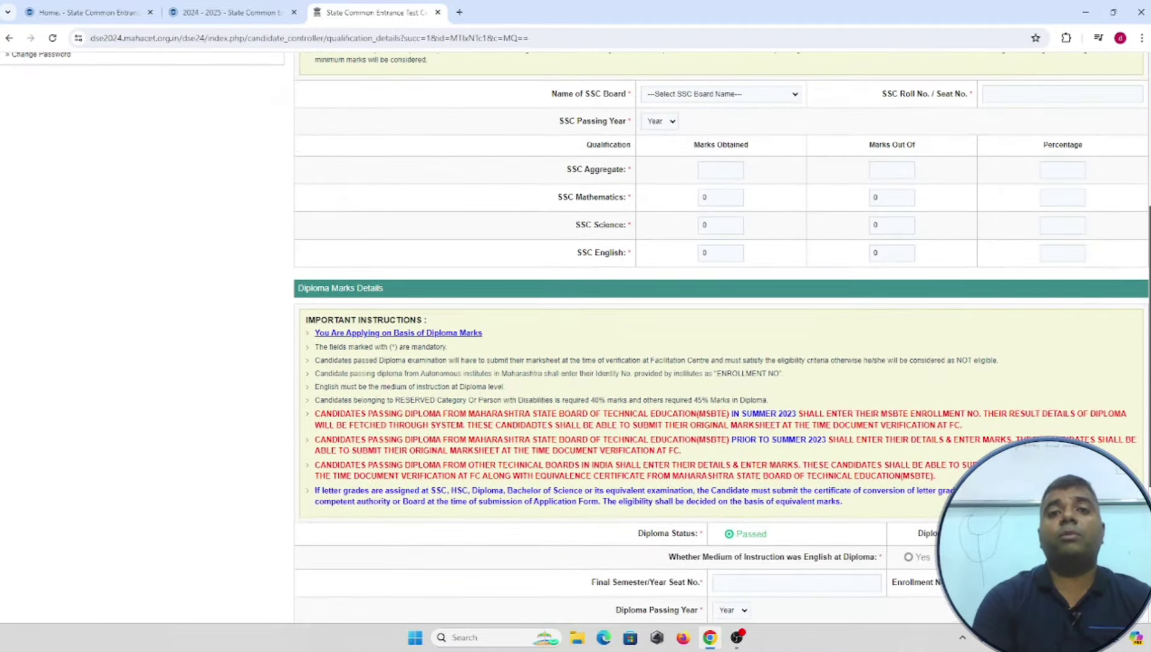
scroll(576, 337, "up", 1)
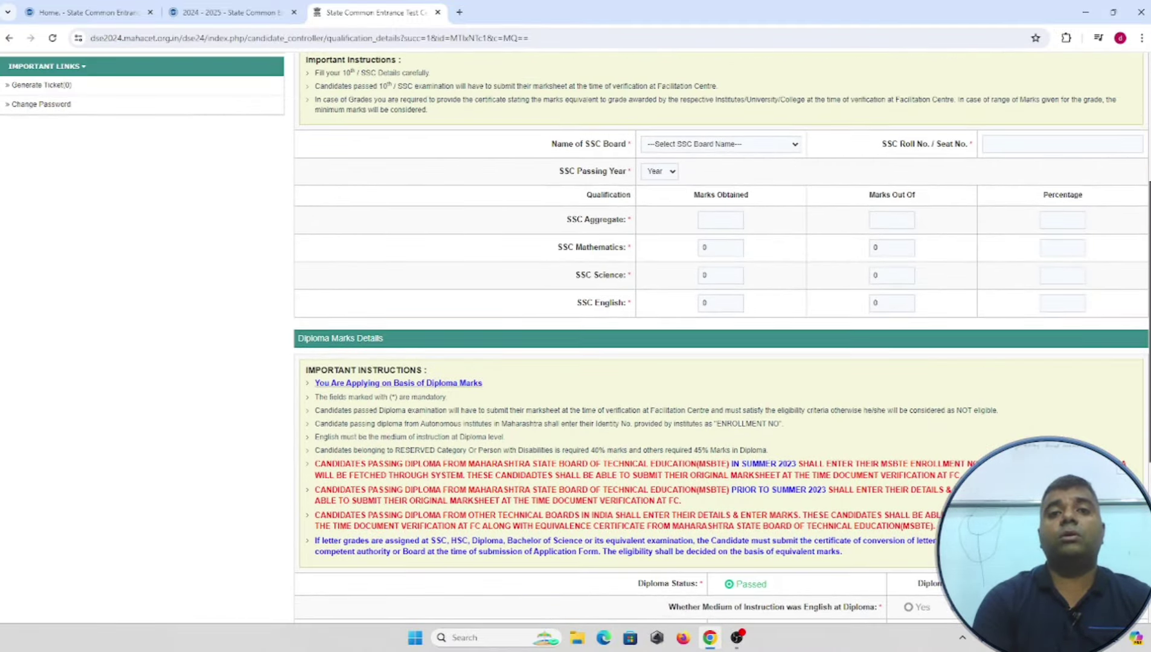
left_click(735, 149)
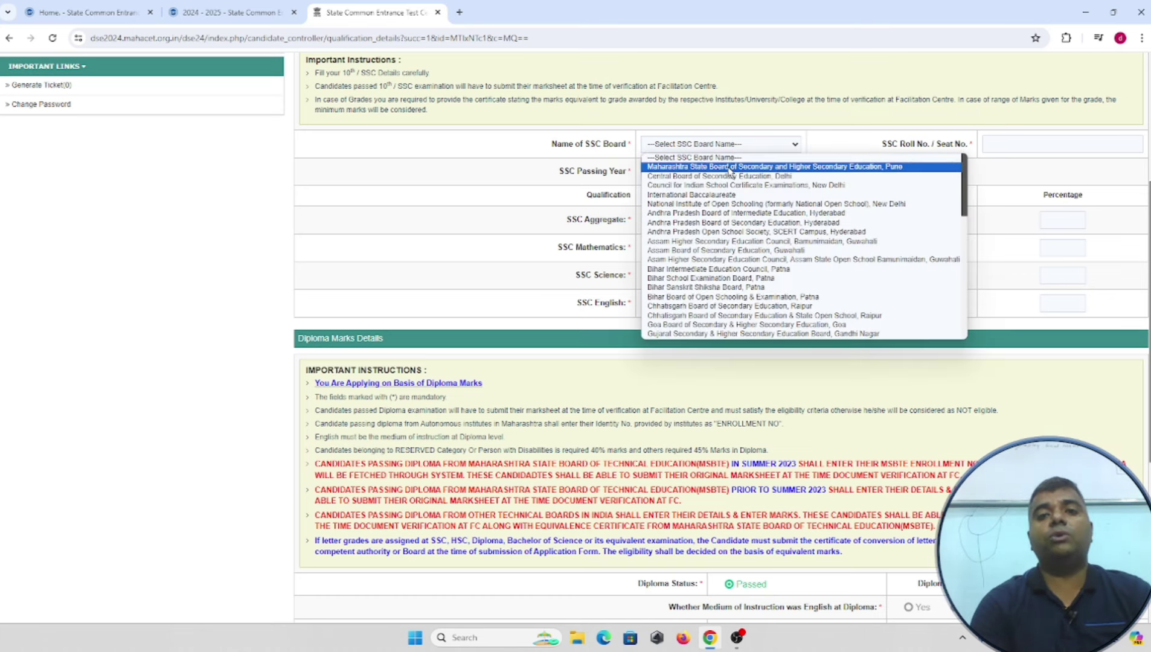
left_click(731, 166)
left_click(1029, 146)
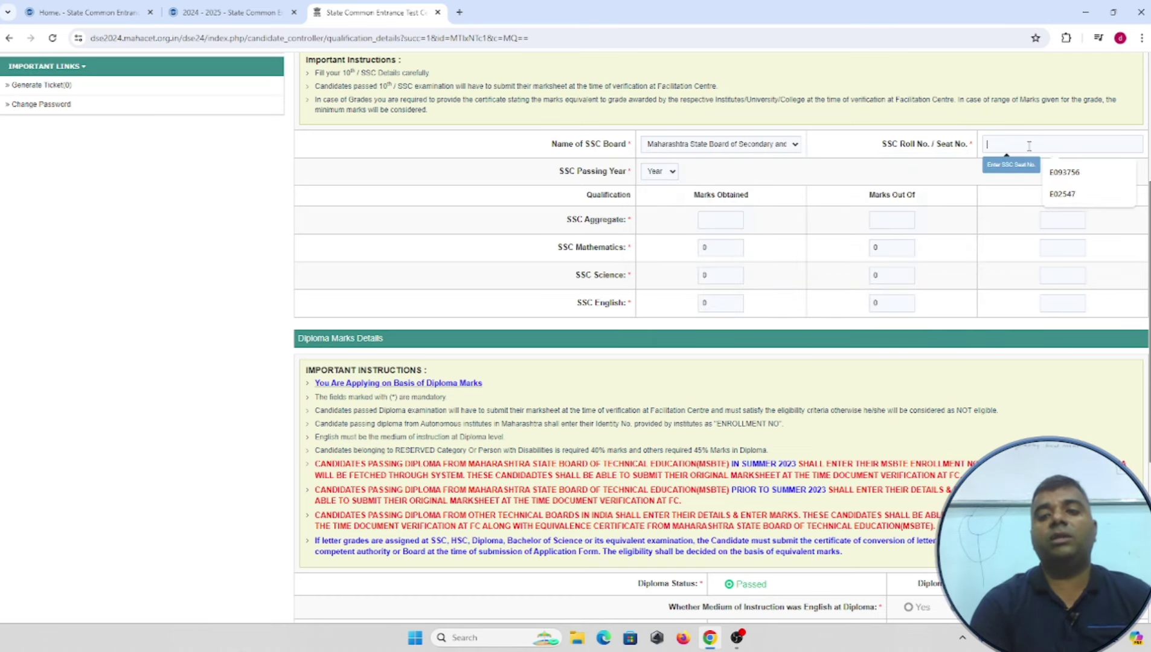
left_click(1062, 194)
left_click(661, 172)
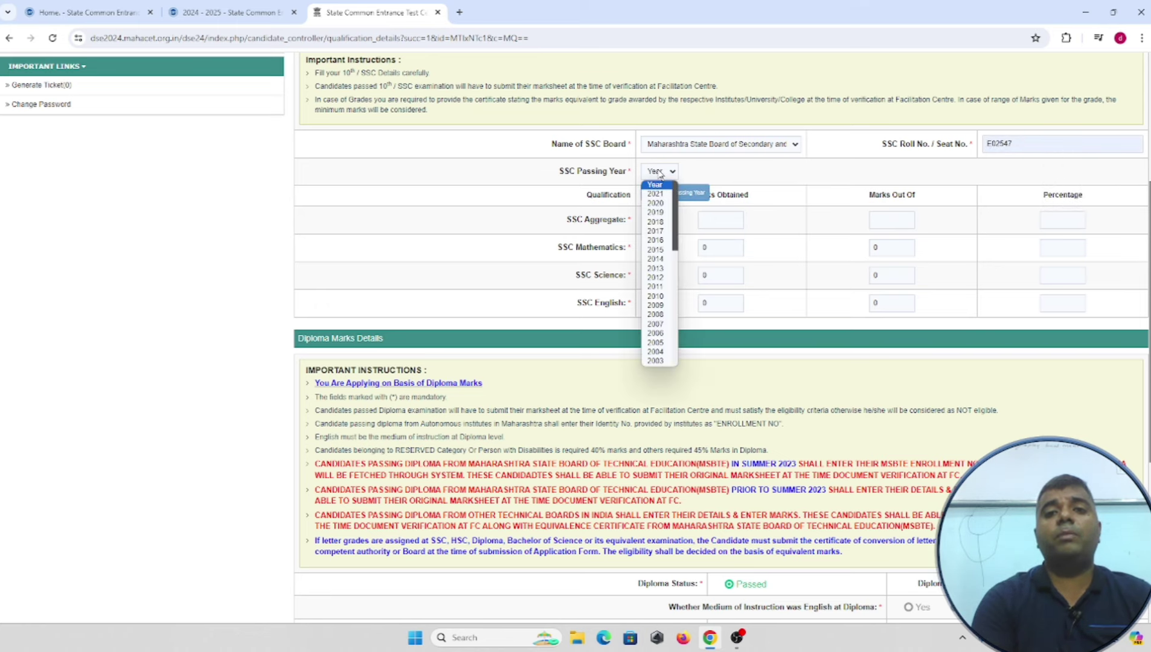
left_click(656, 223)
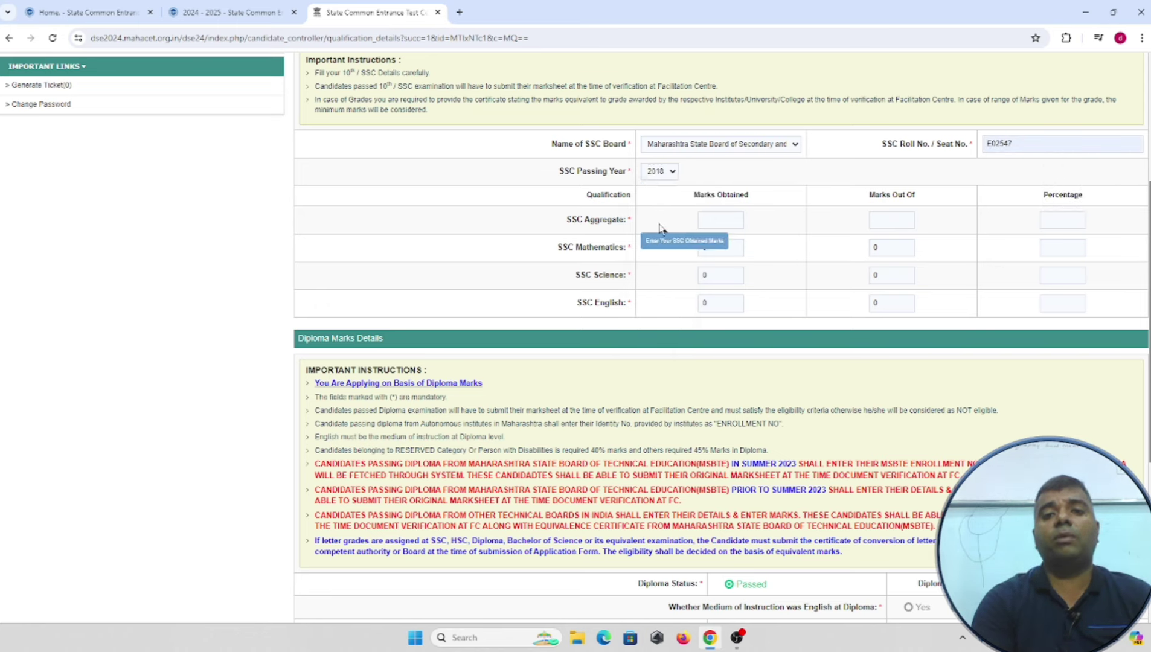
Step: Enter SSC aggregate marks 442 out of 600 and start the Mathematics out-of marks
left_click(727, 219)
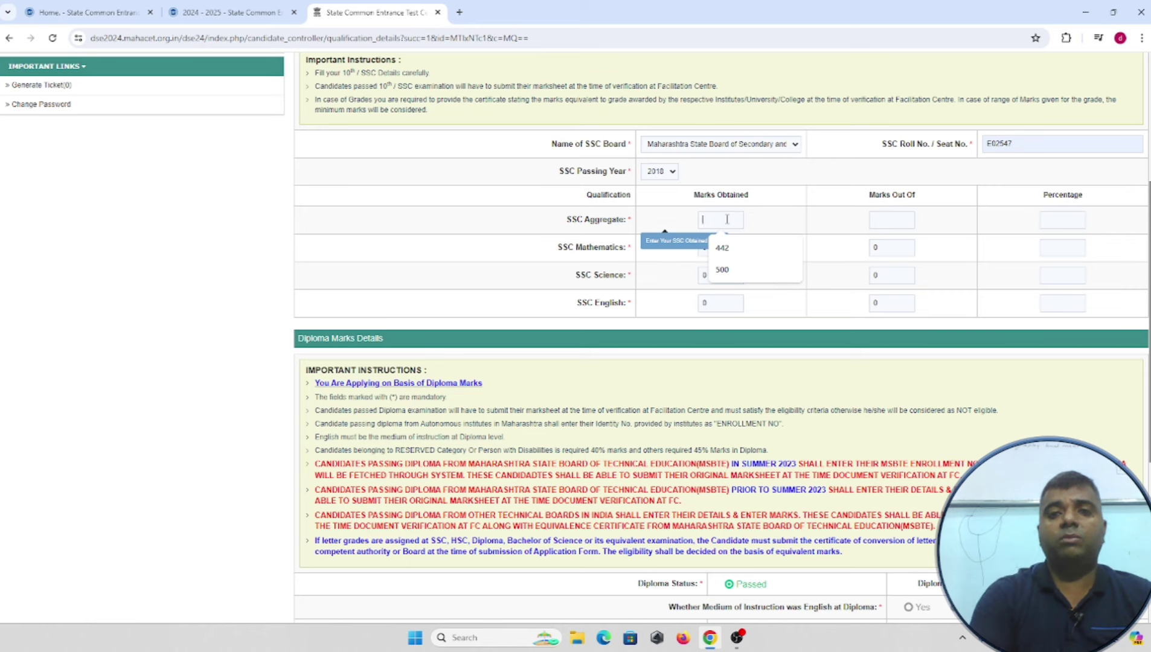
left_click(725, 248)
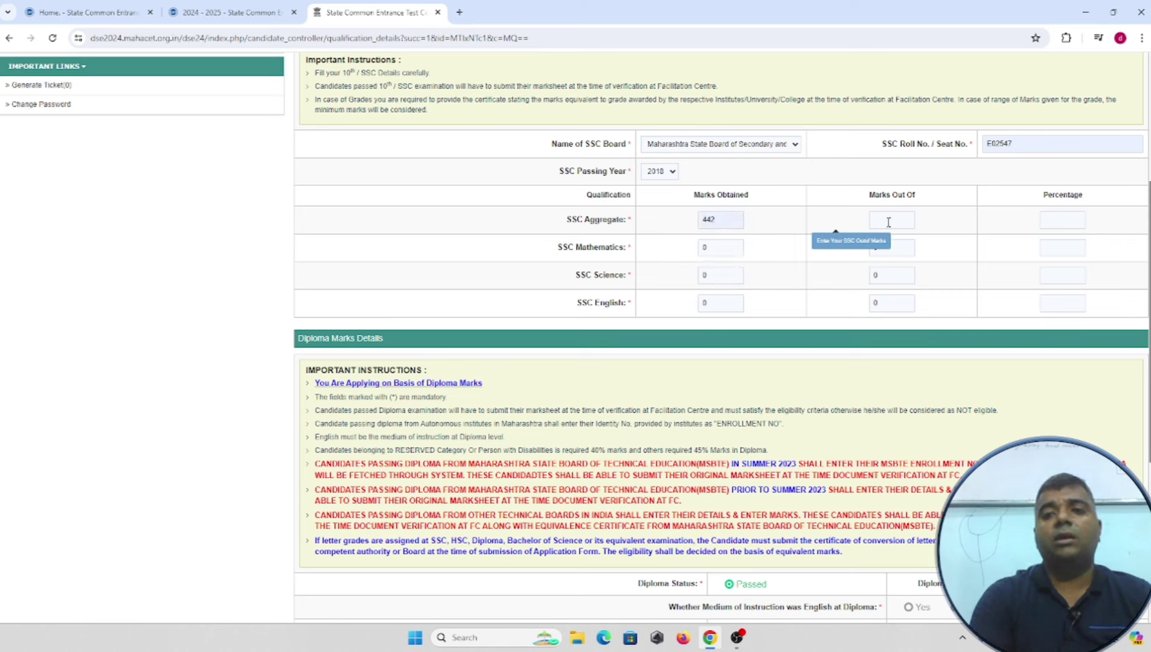
left_click(889, 221)
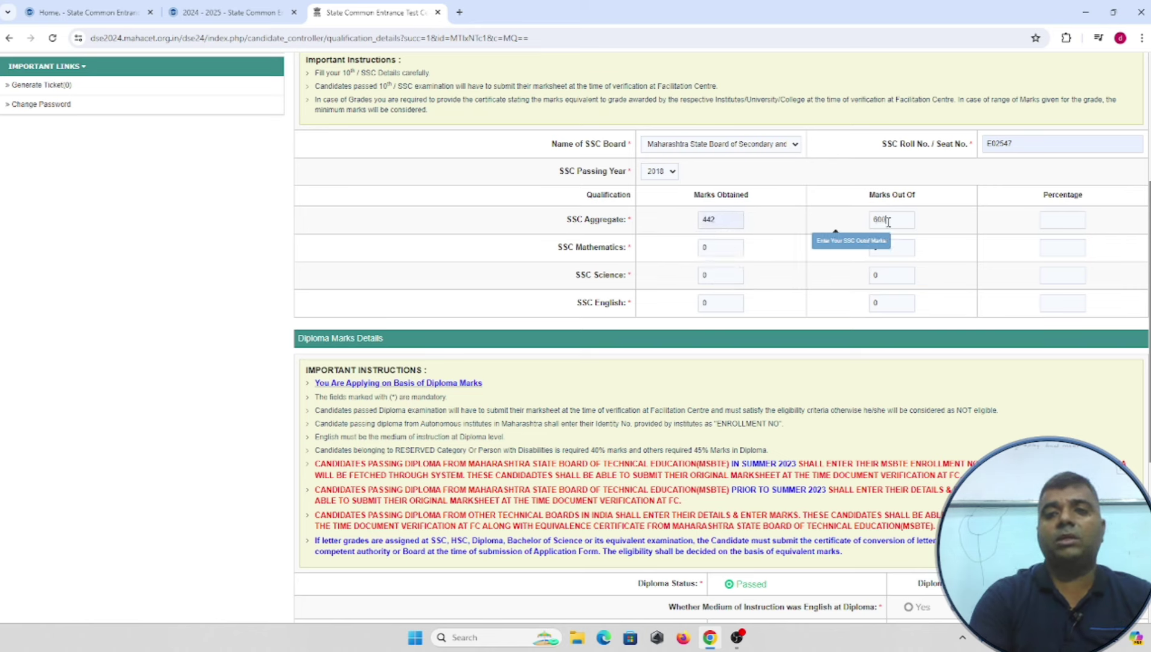
left_click(893, 248)
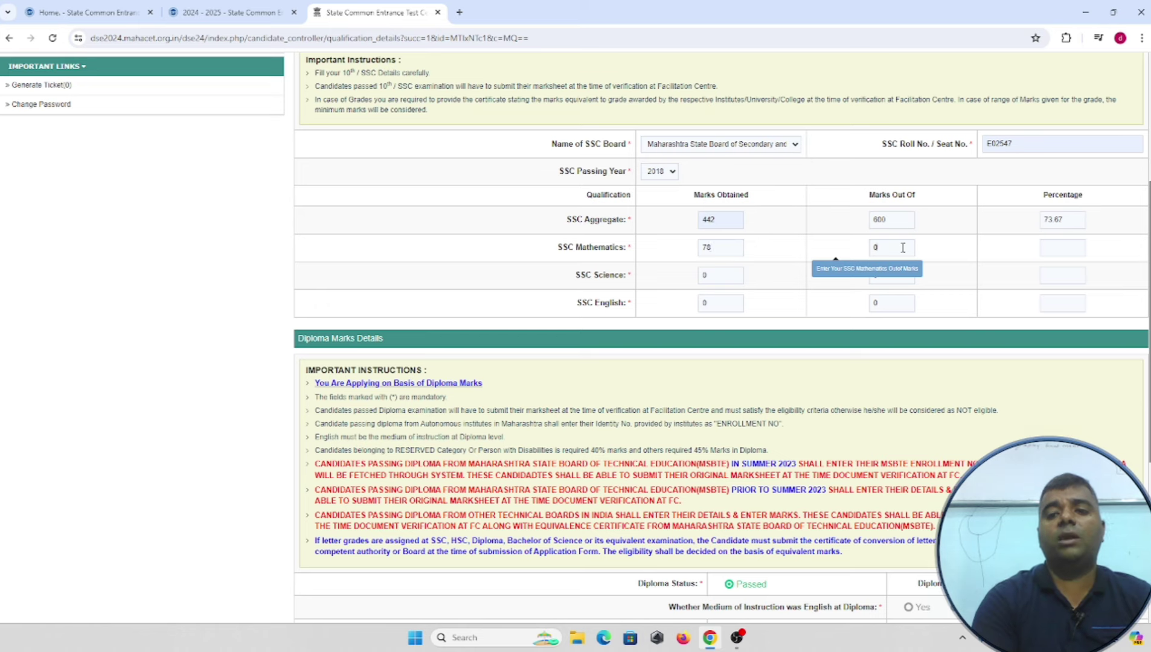
type("100")
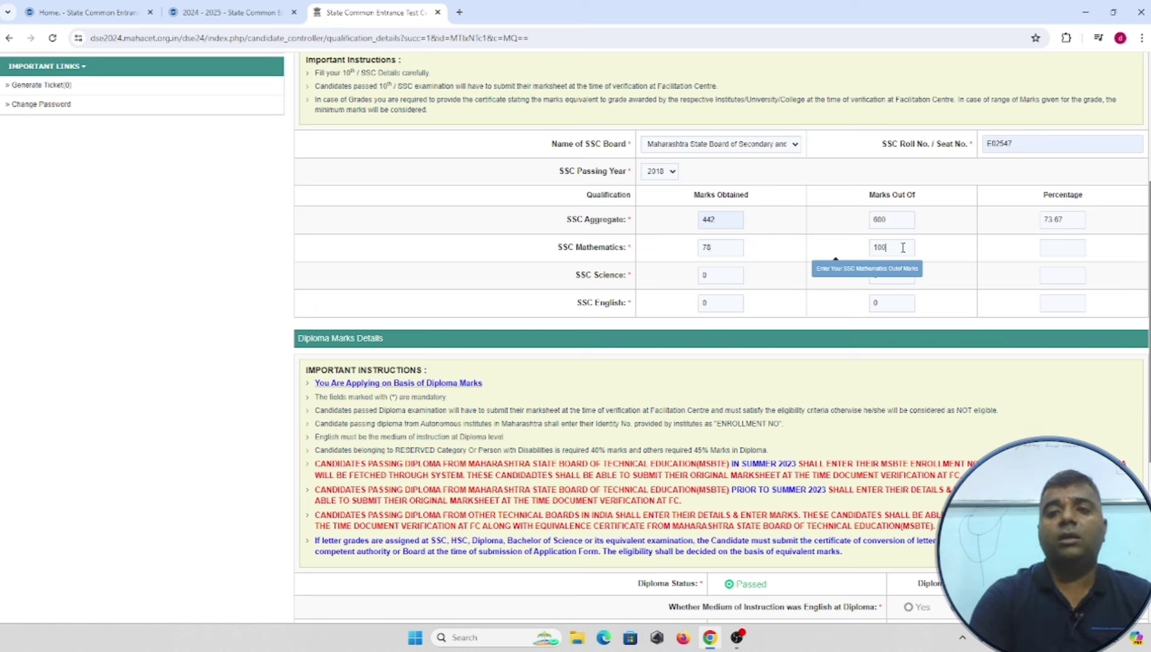
key("BackSpace")
key("BackSpace")
Step: Enter Science 65/100 and English 42/100, and correct Mathematics out-of marks to 100
left_click(717, 278)
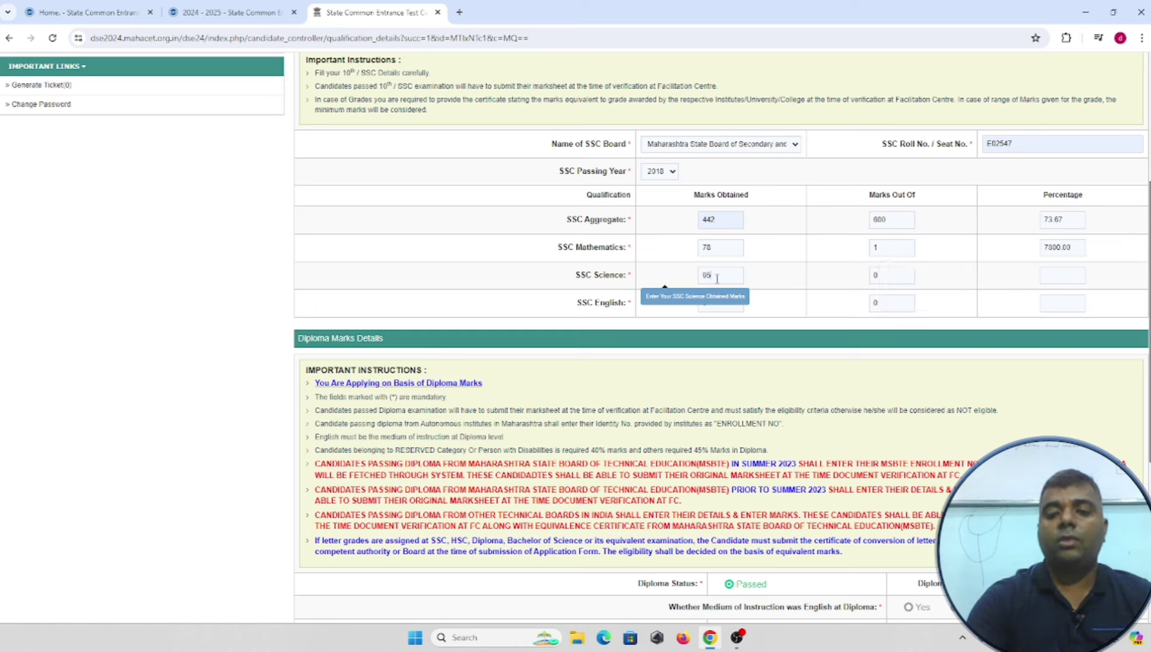
left_click(886, 273)
left_click(887, 302)
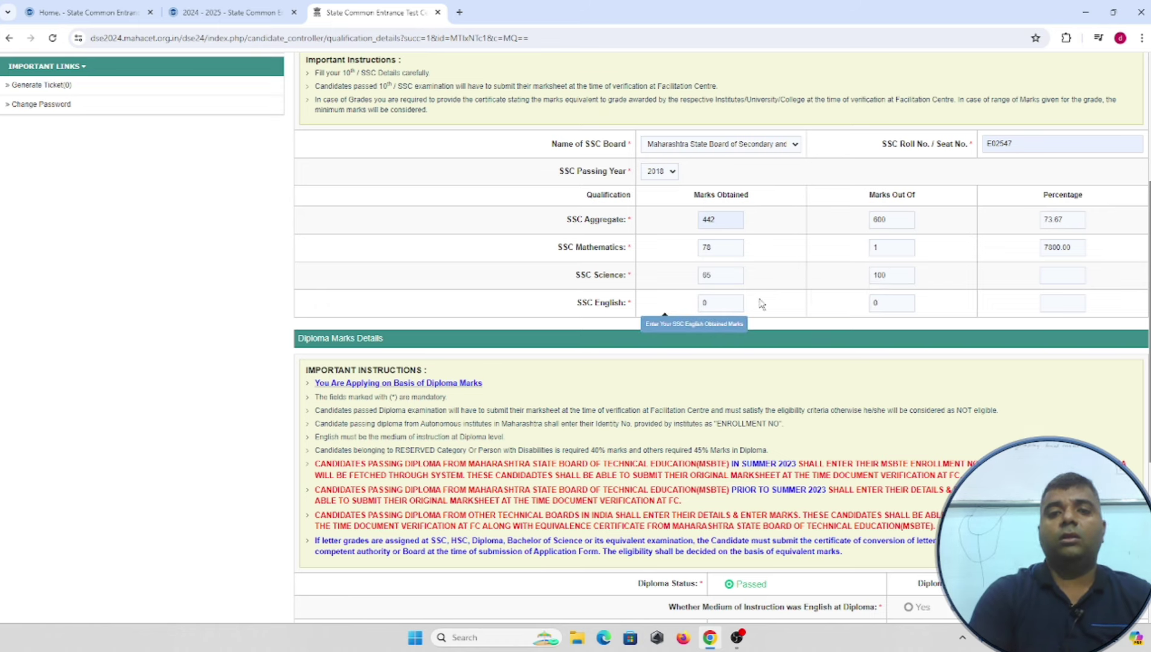
left_click(725, 305)
type("42")
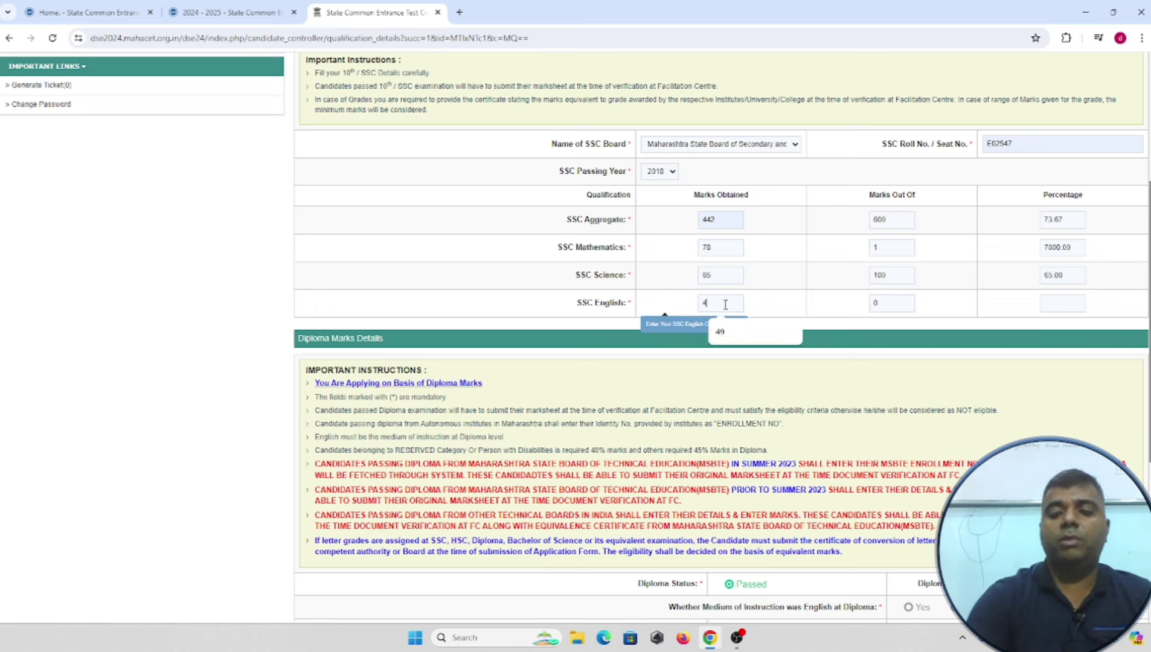
left_click(881, 299)
left_click(888, 330)
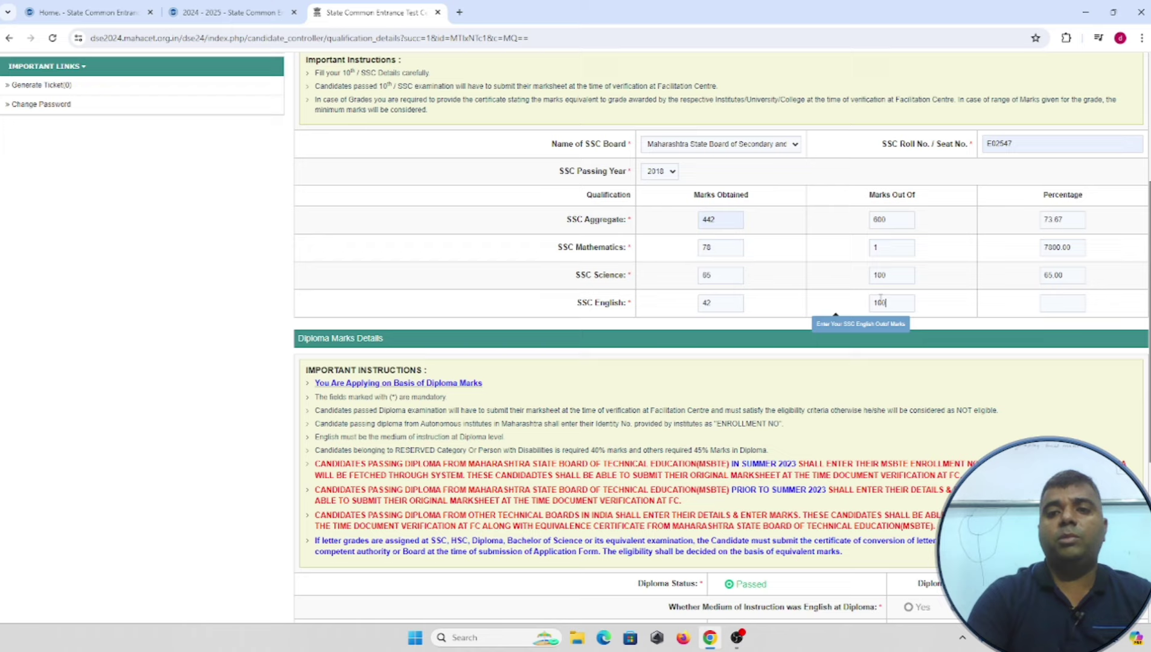
left_click(890, 247)
left_click(886, 274)
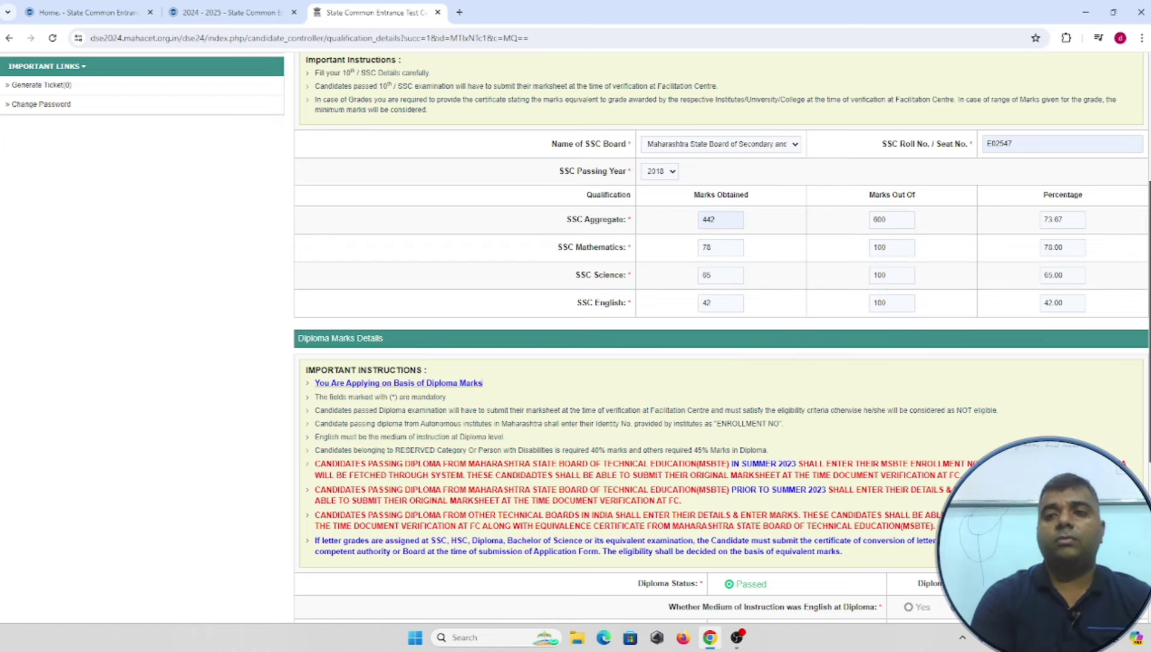
scroll(722, 338, "down", 5)
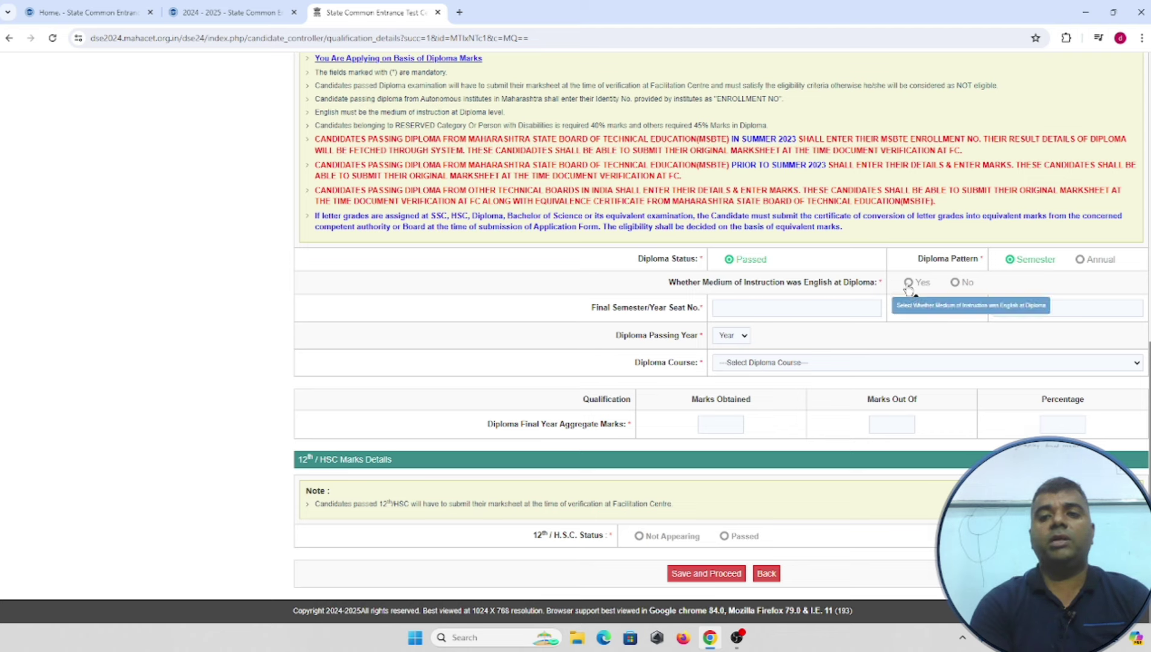
Step: Fill the saved diploma seat number, set passing year 2024 and course Agriculture Technology
left_click(741, 309)
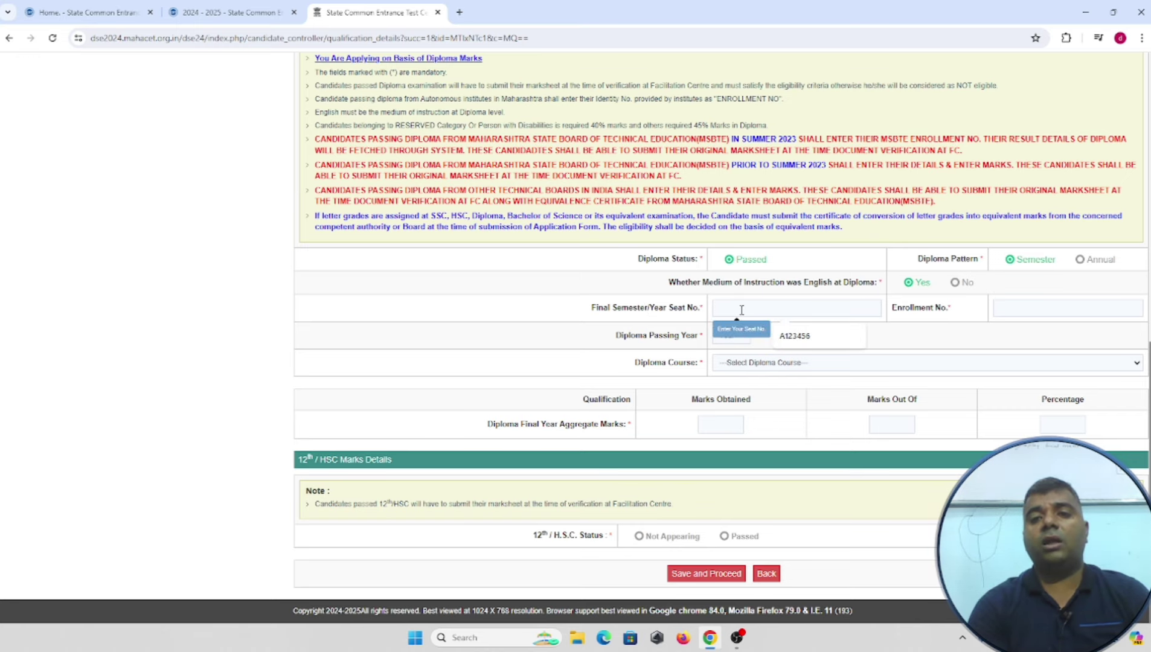
left_click(810, 344)
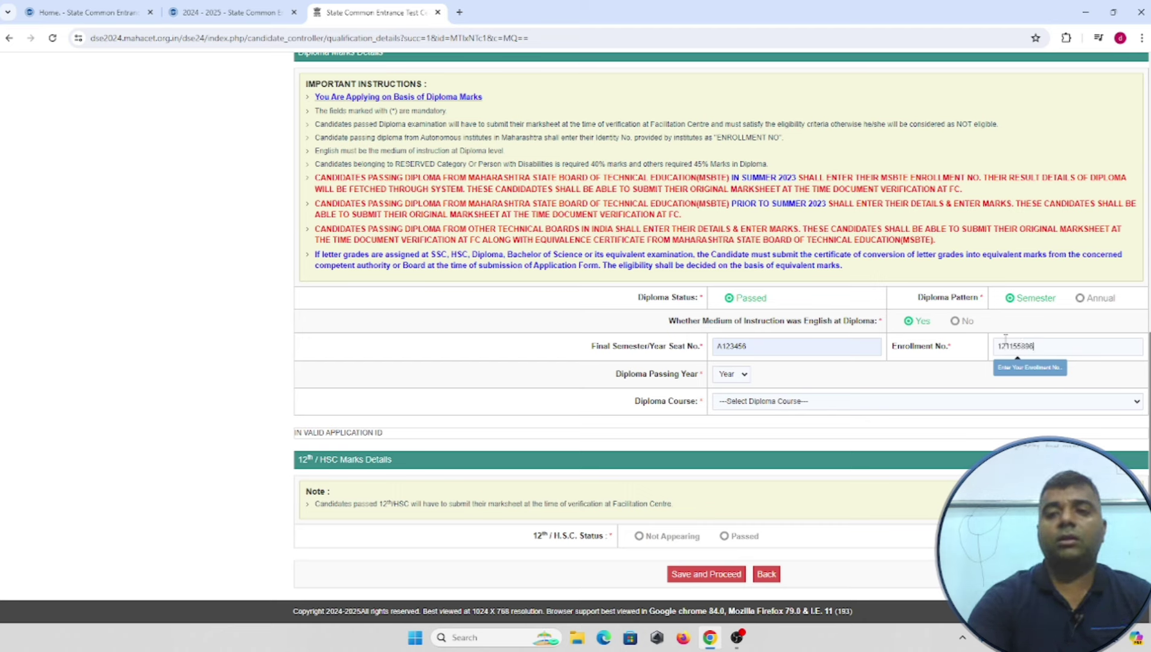
left_click(743, 375)
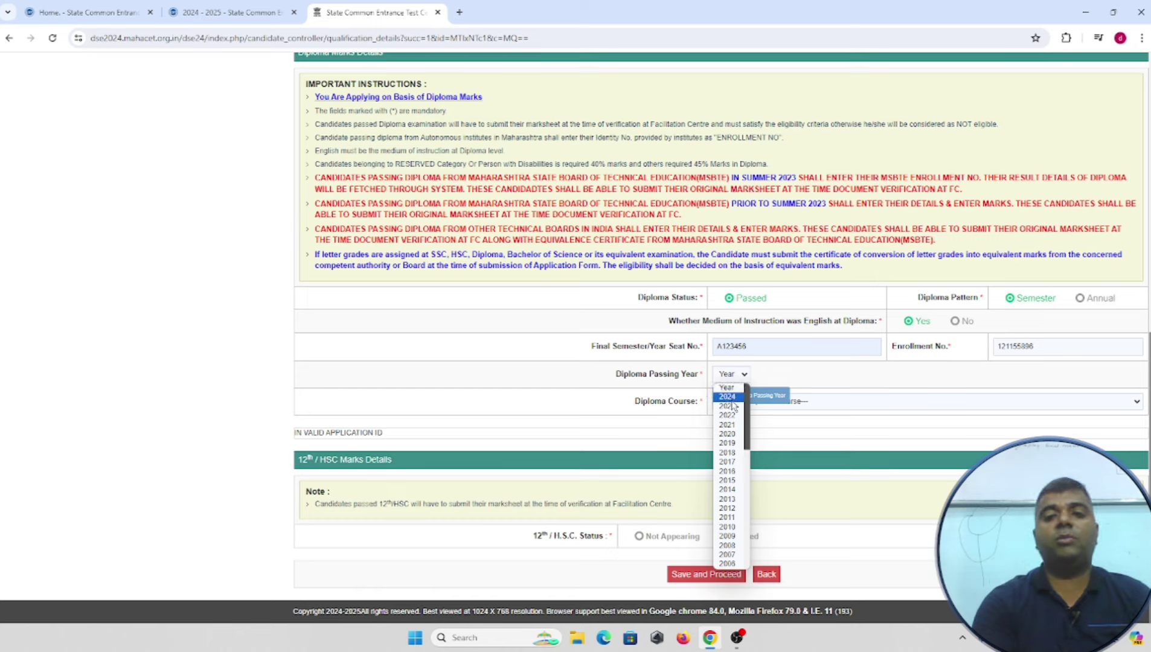
left_click(731, 401)
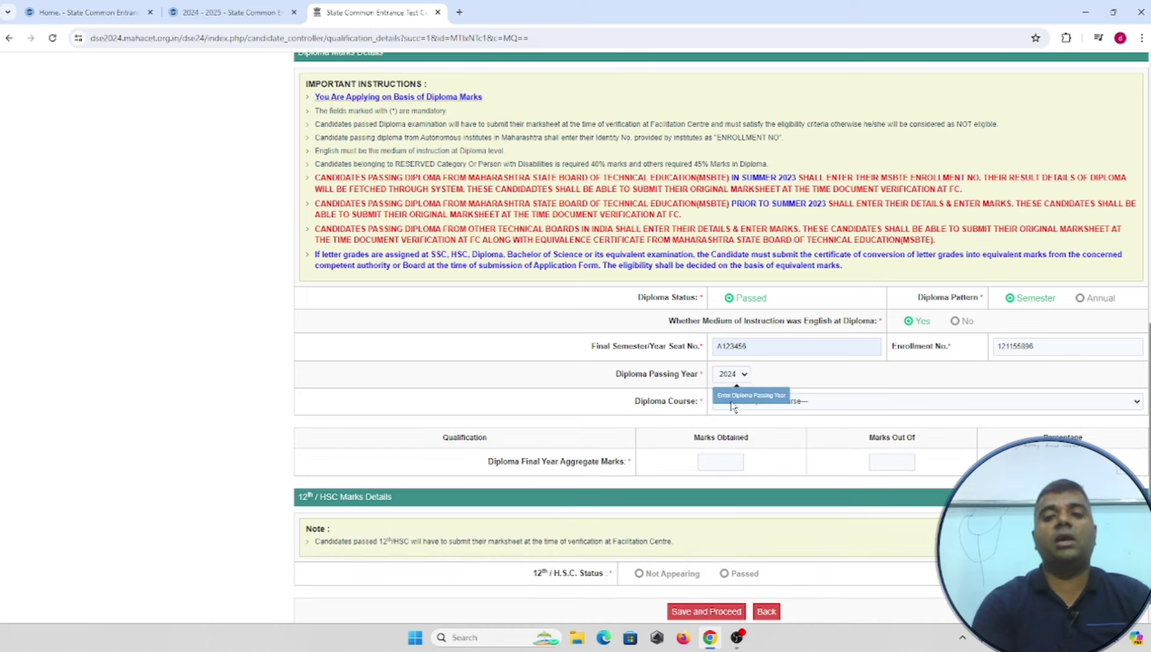
left_click(797, 404)
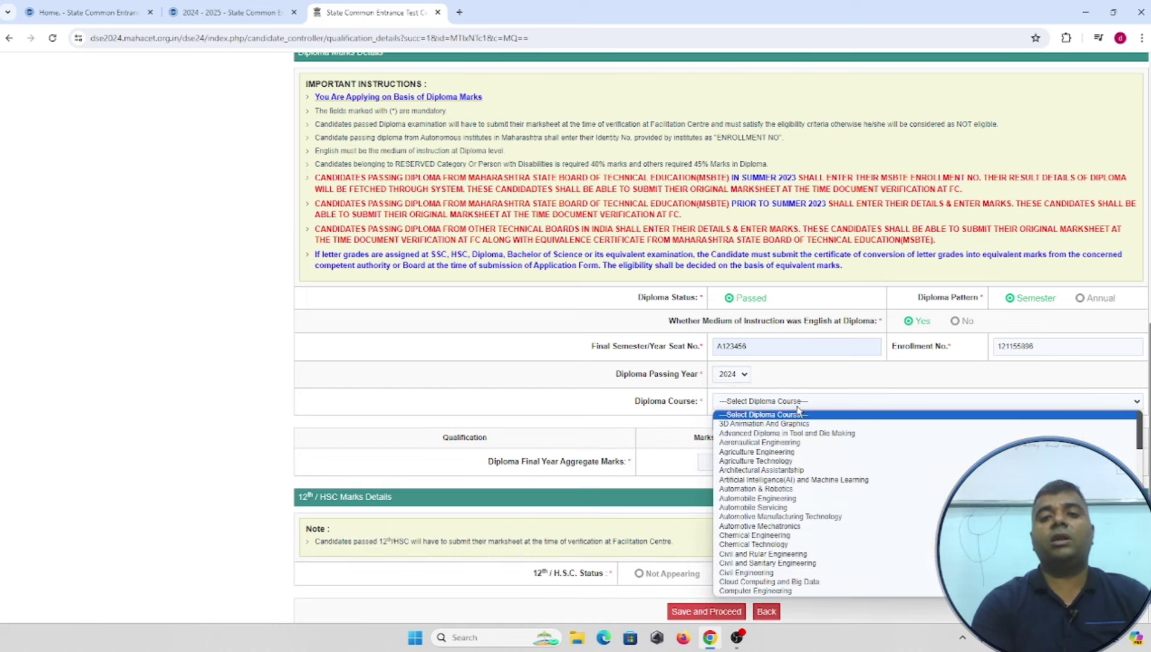
left_click(782, 463)
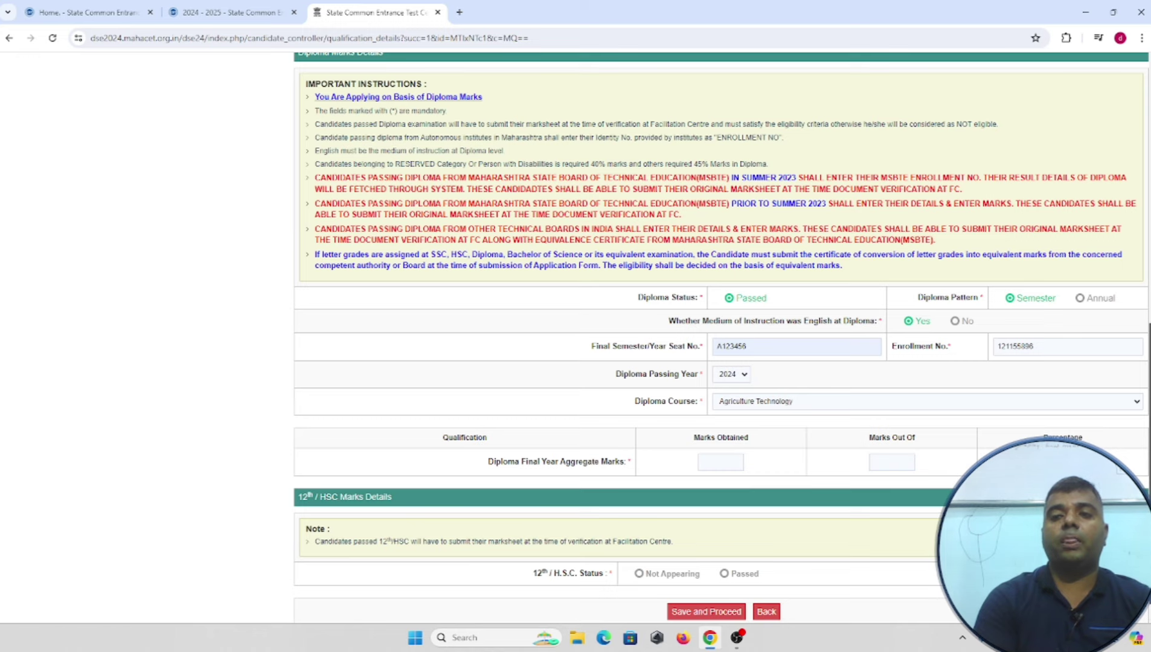
scroll(575, 338, "down", 1)
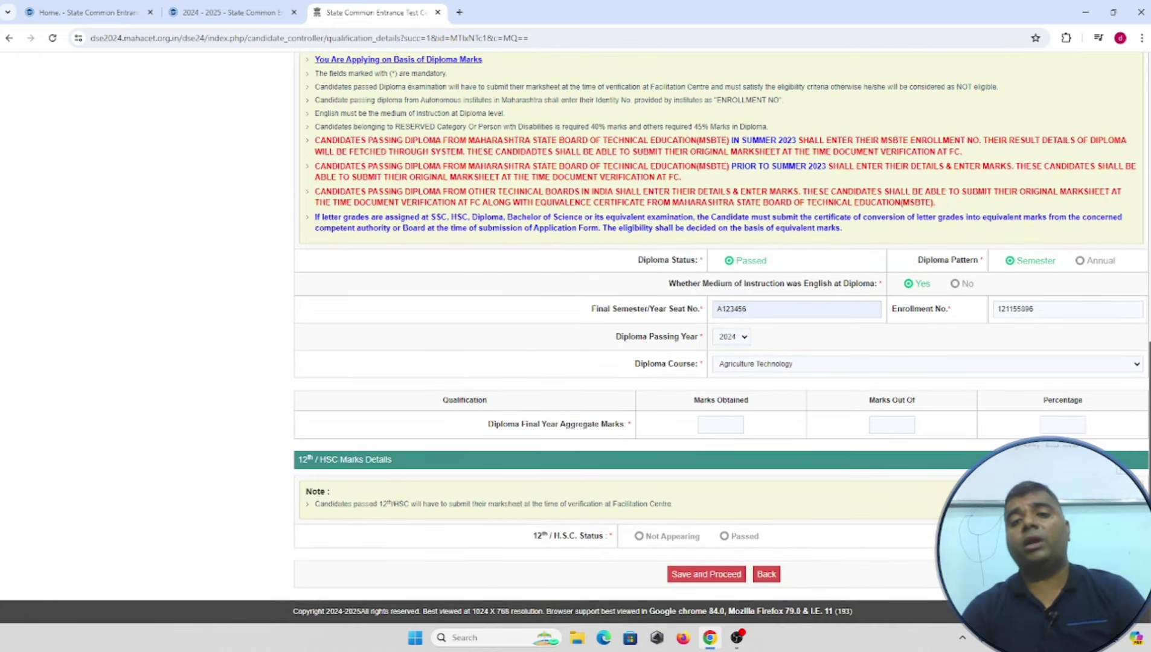
Step: Enter diploma marks 700 out of 800, then save and confirm the qualification details
left_click(726, 426)
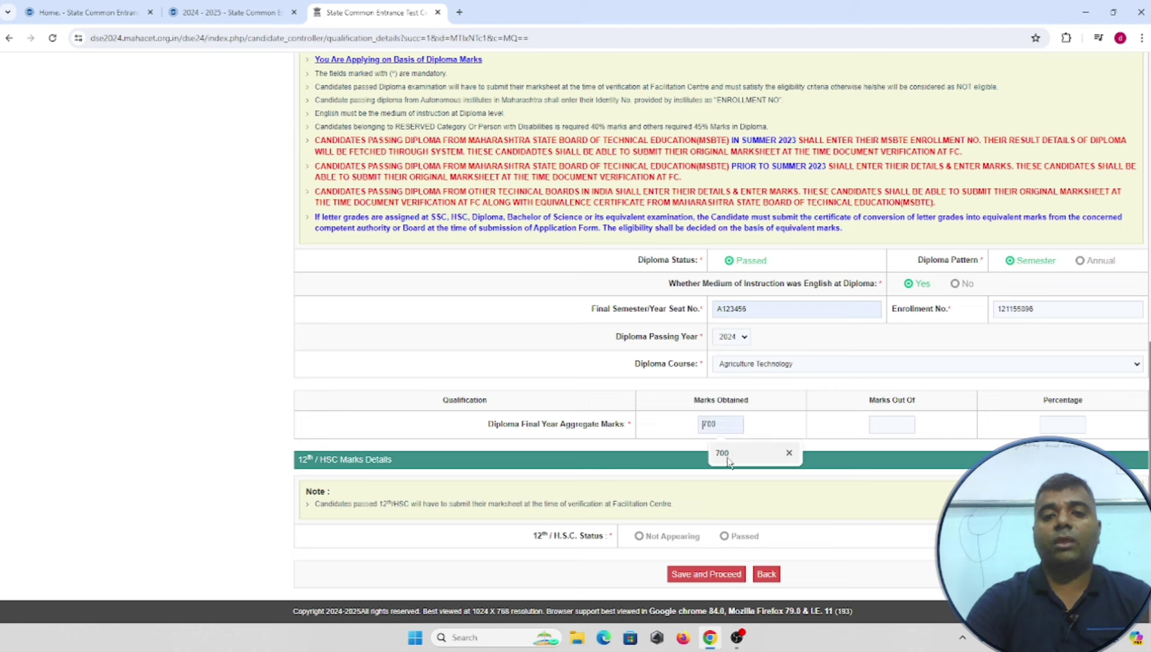
left_click(728, 455)
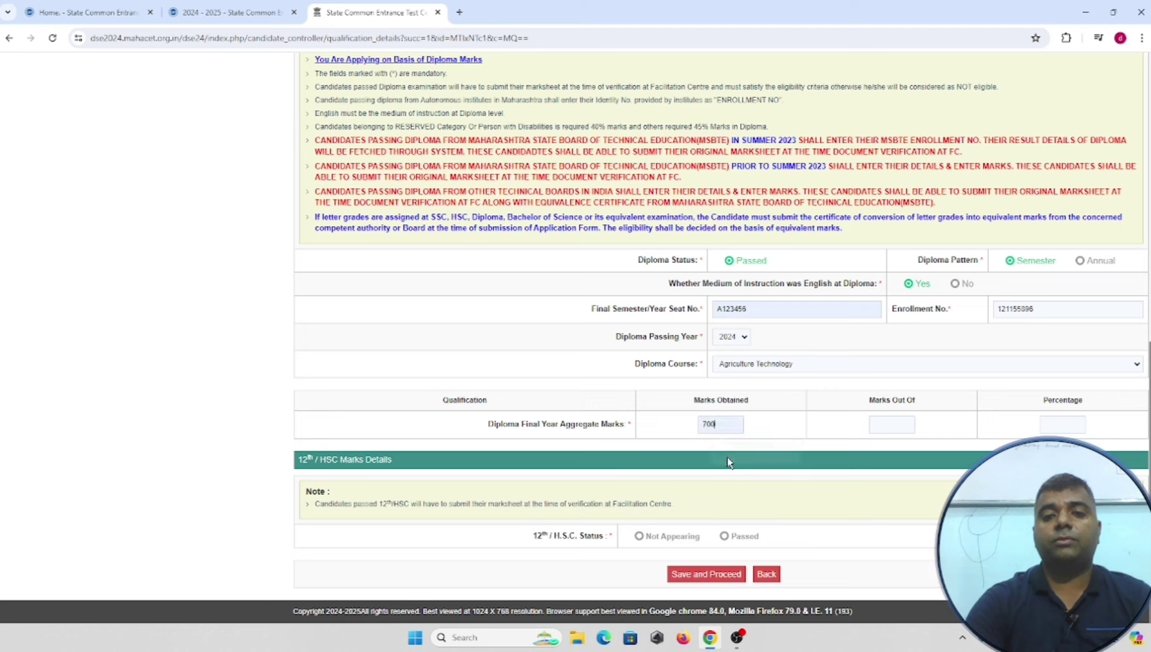
left_click(900, 422)
type("800")
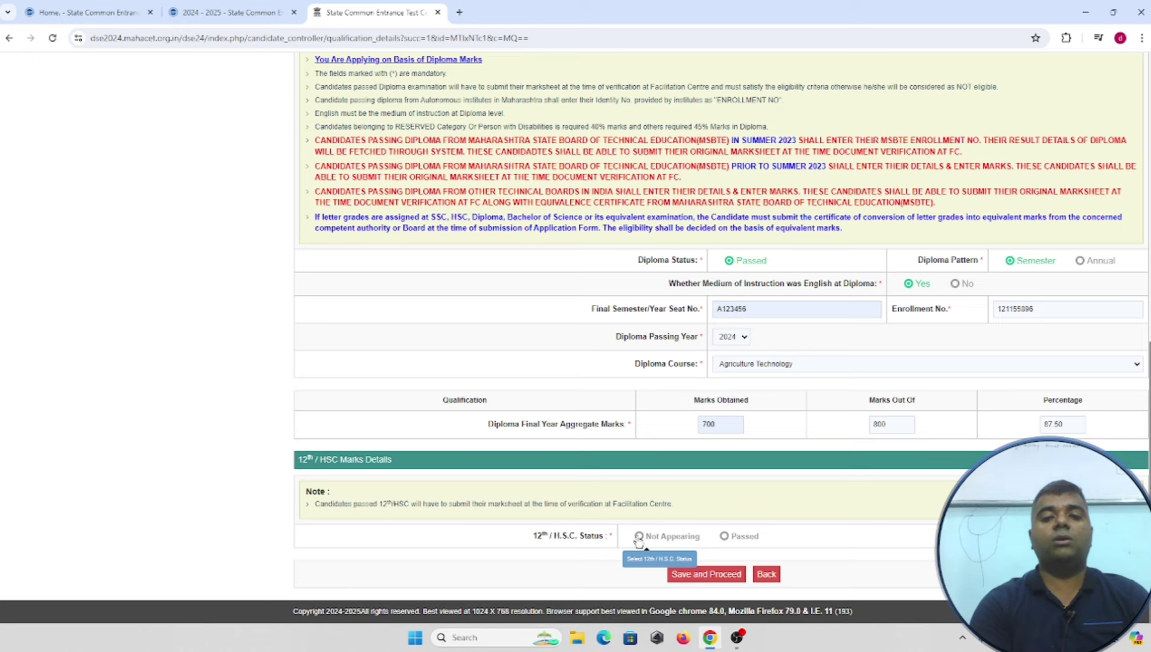
left_click(715, 575)
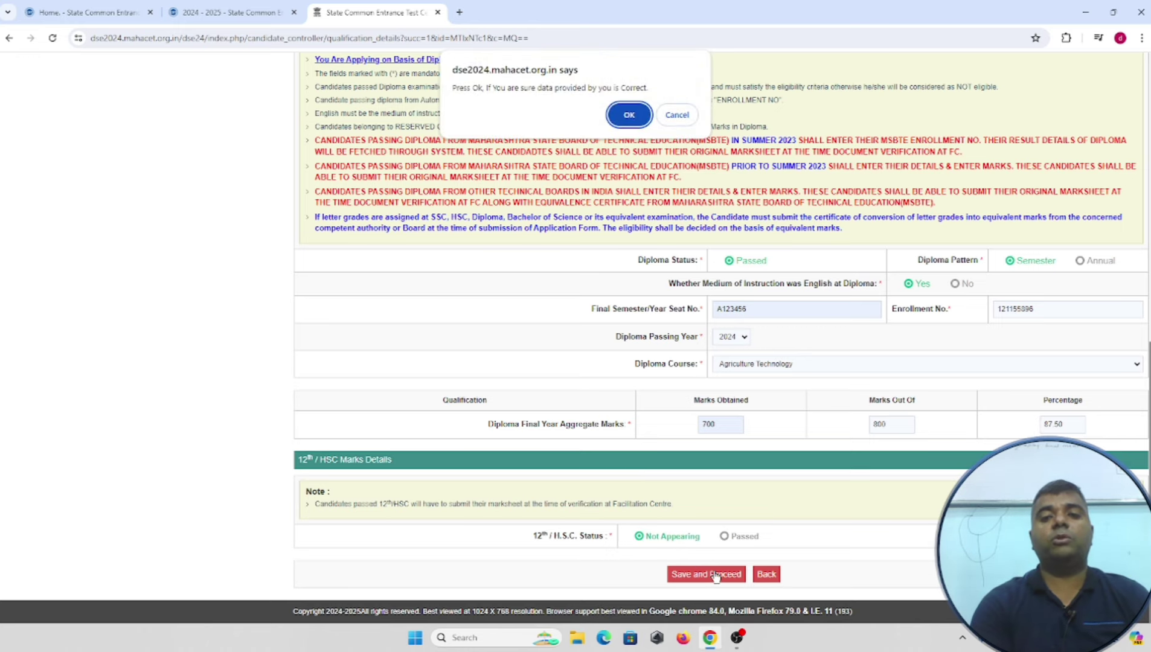
left_click(628, 115)
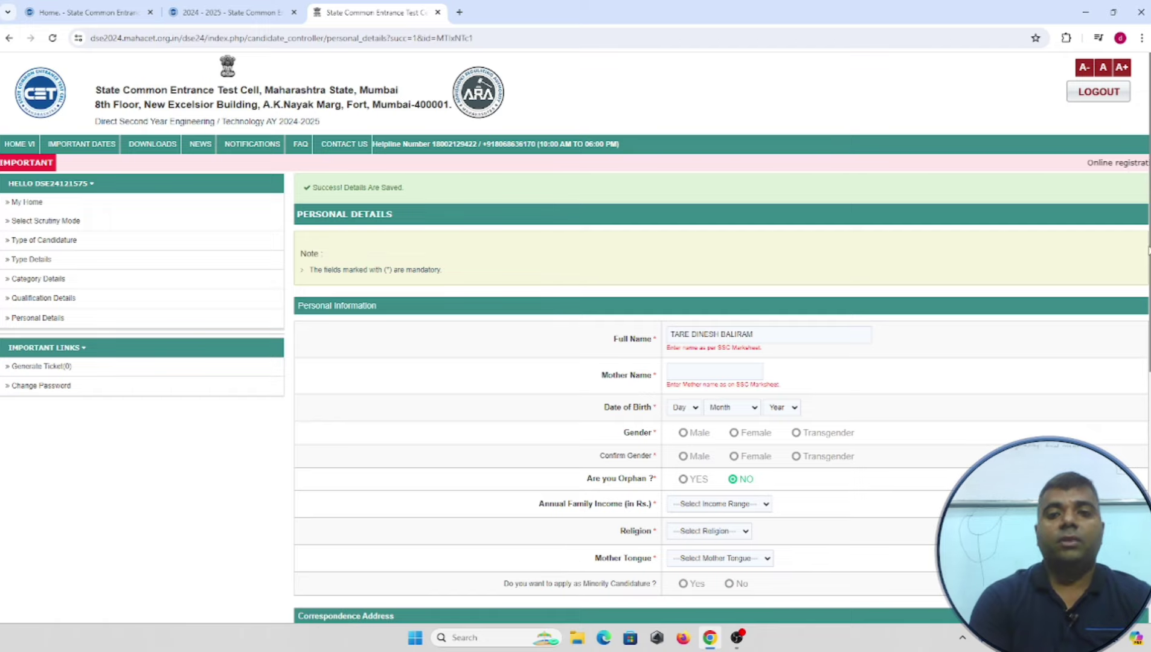
scroll(563, 193, "down", 2)
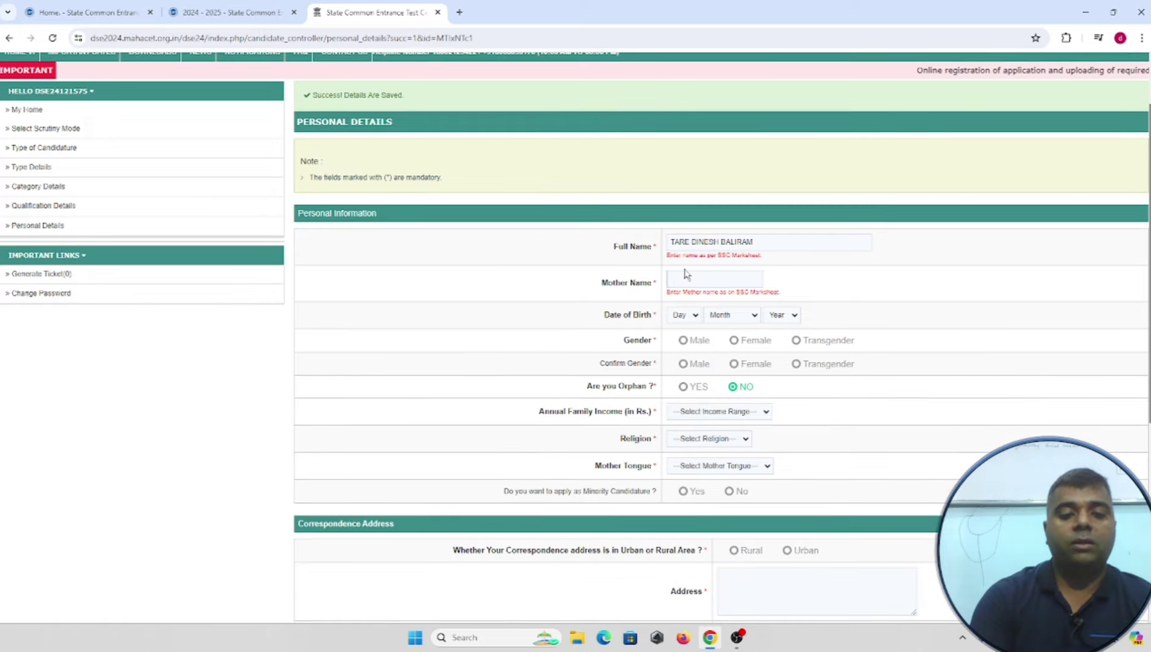
left_click(682, 275)
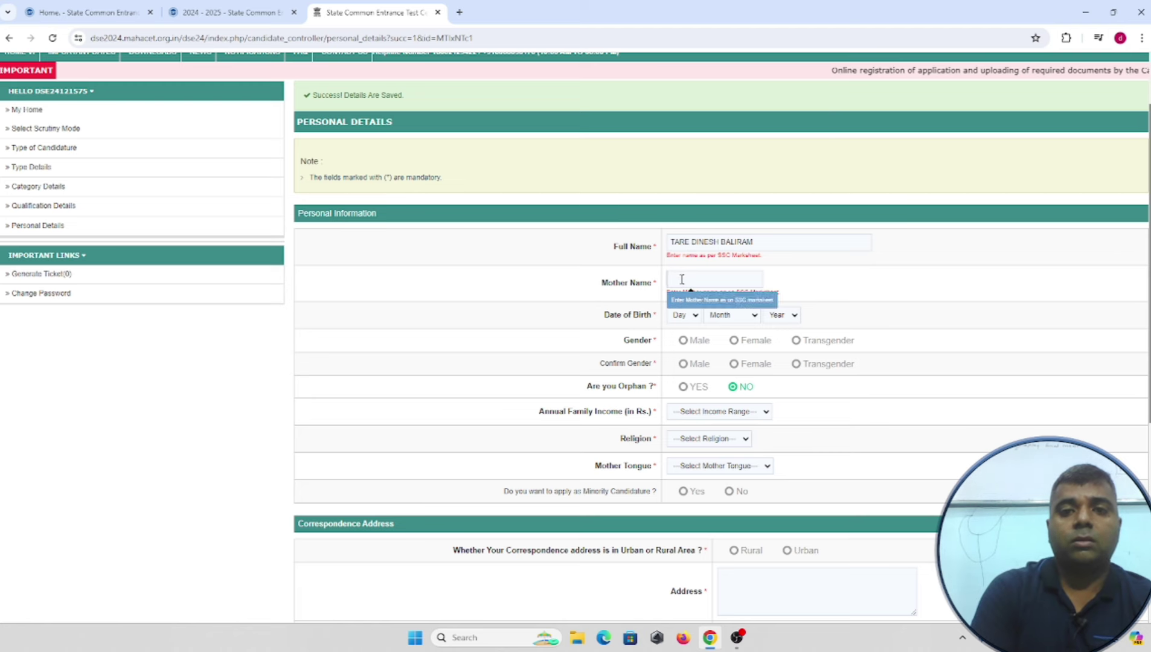
type("SANG")
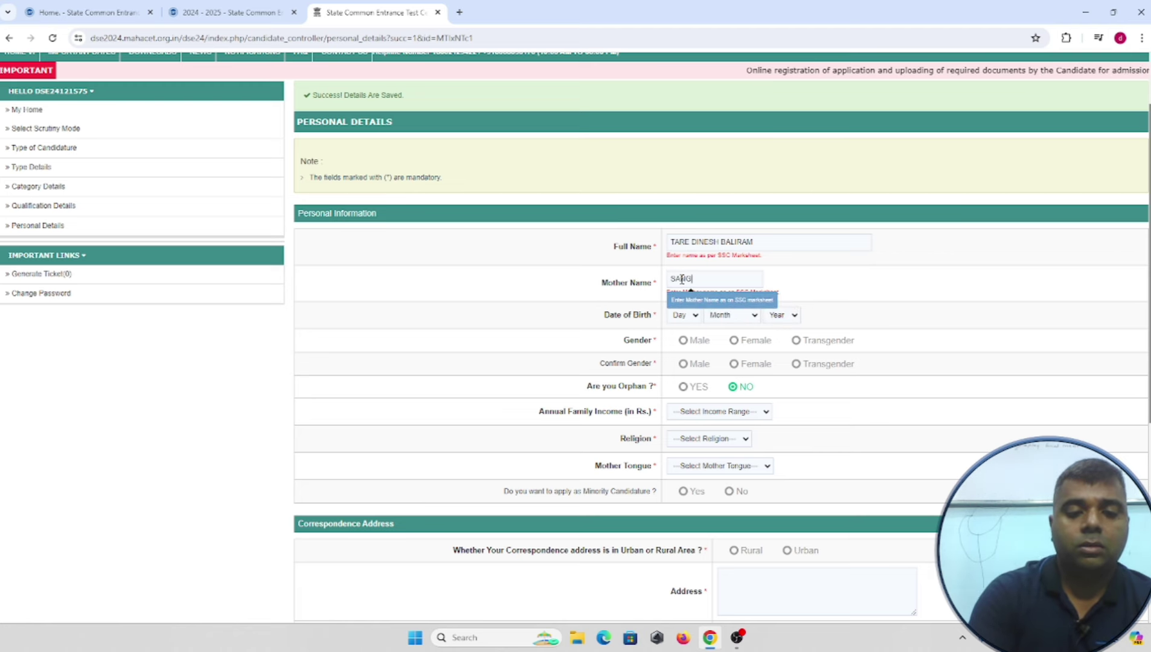
type("ITA")
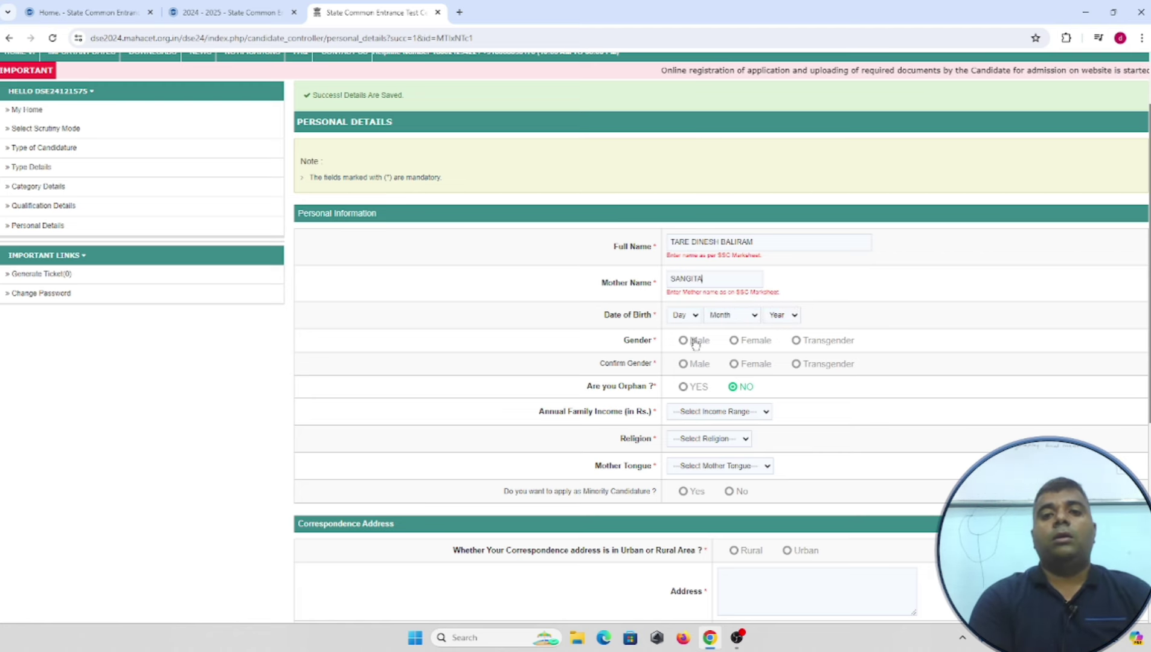
left_click(686, 315)
left_click(688, 360)
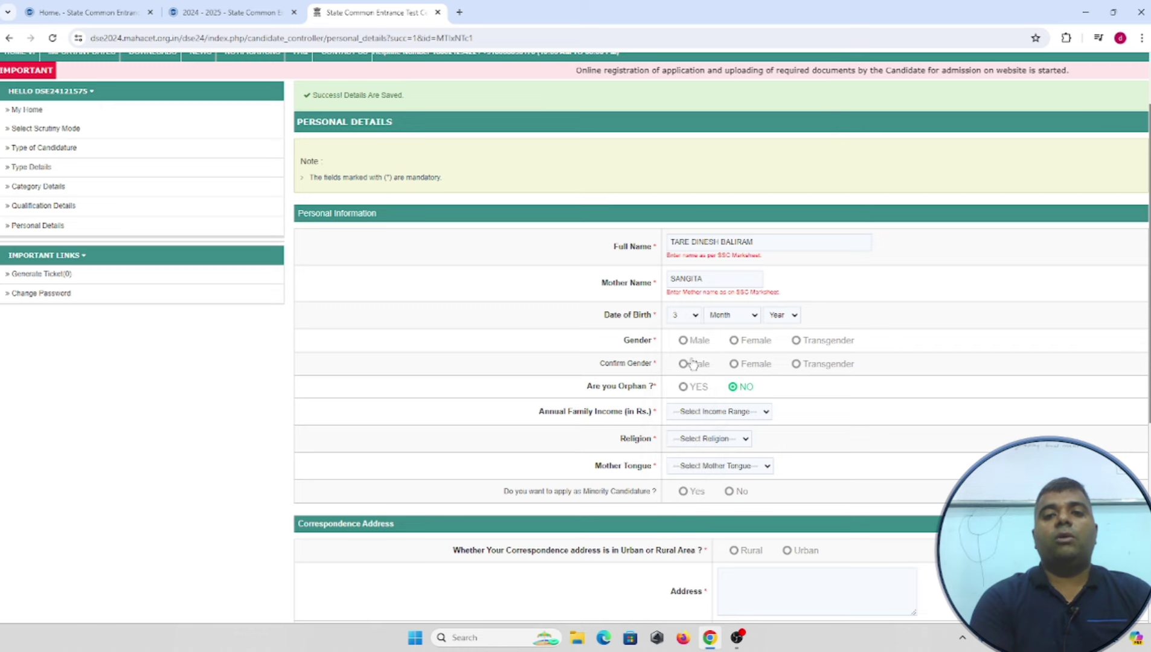
left_click(731, 314)
left_click(727, 347)
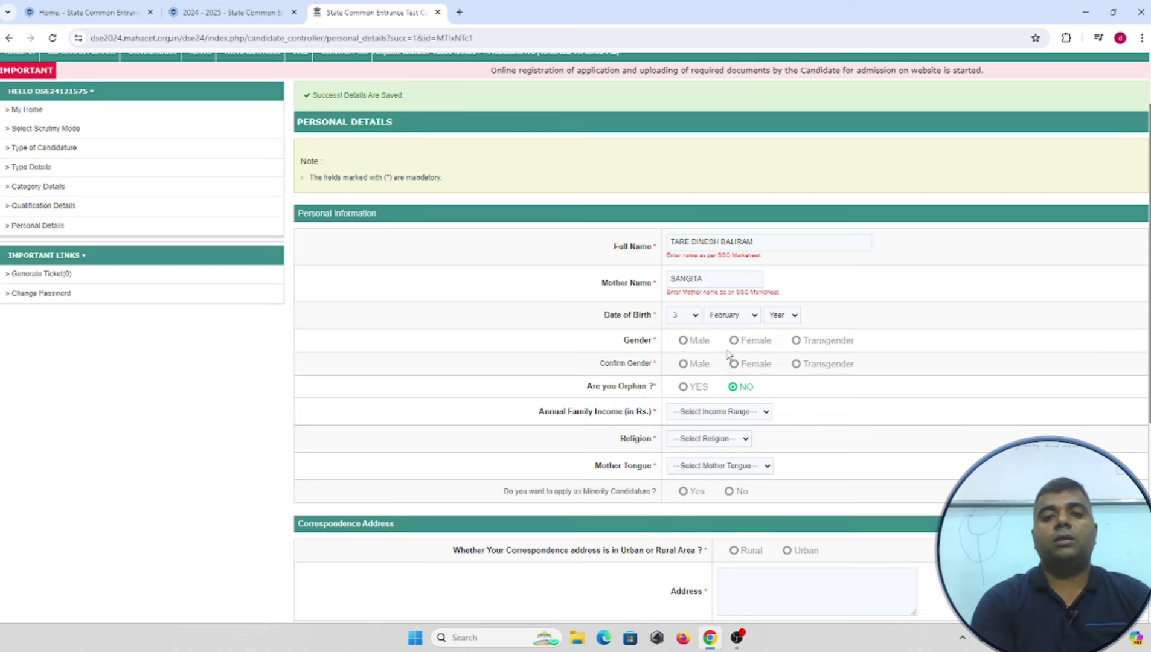
left_click(791, 315)
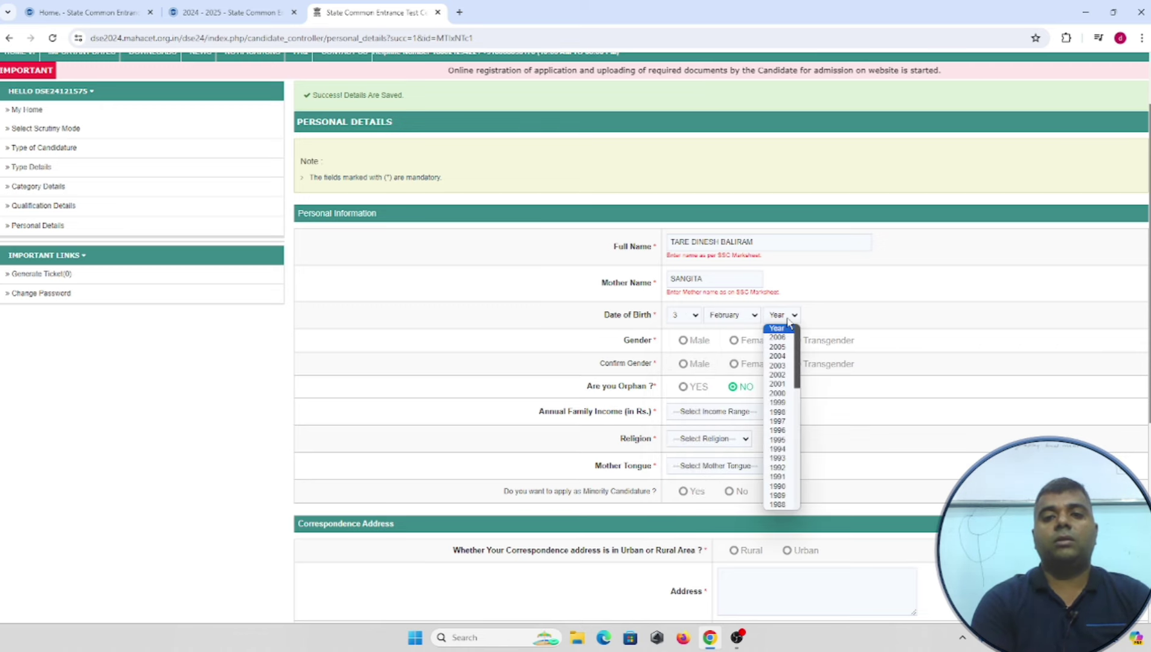
left_click(779, 440)
left_click(697, 367)
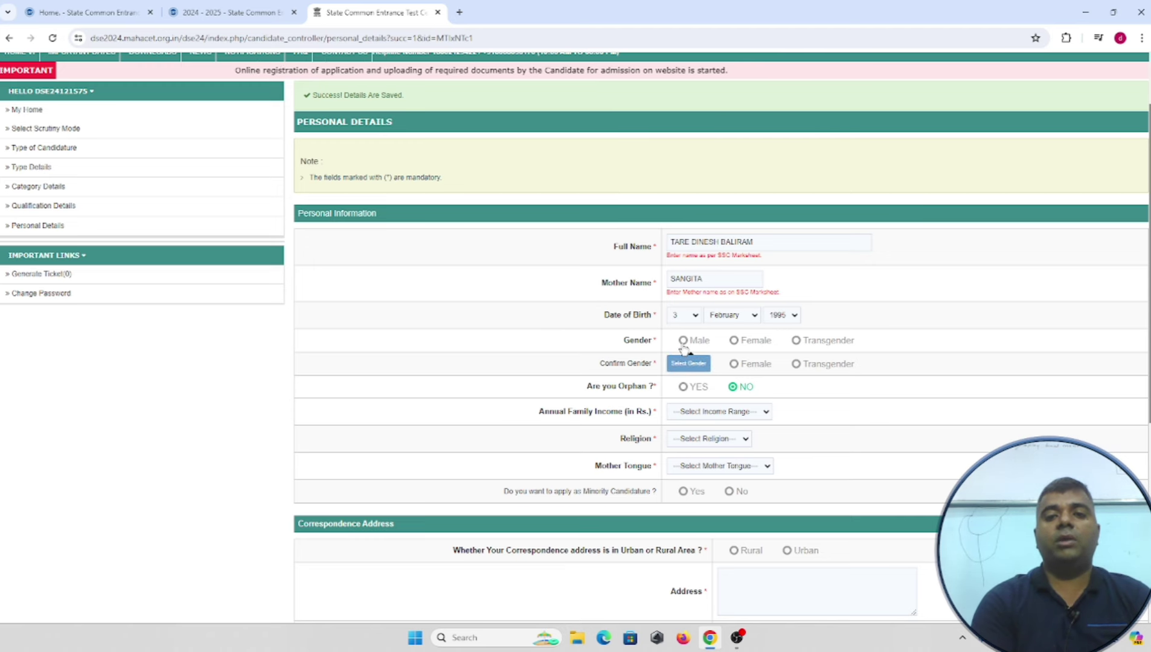
left_click(683, 341)
left_click(683, 365)
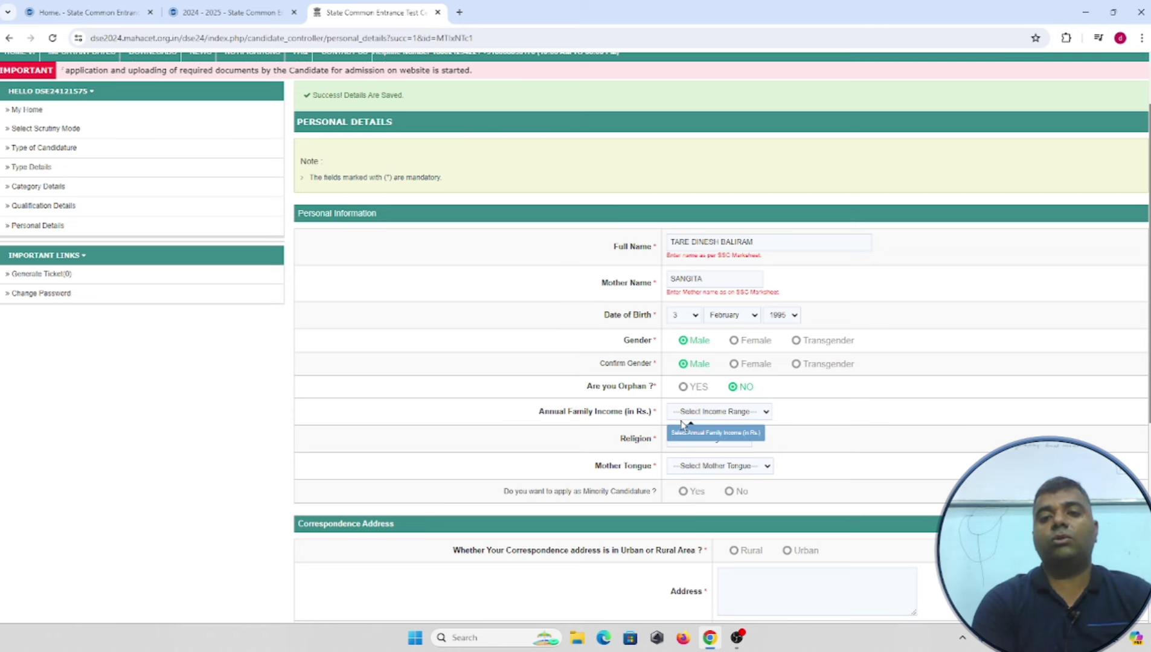
Step: Choose income 2,50,001–3,00,000, religion Jain, mother tongue Hindi, and minority candidature No
left_click(700, 412)
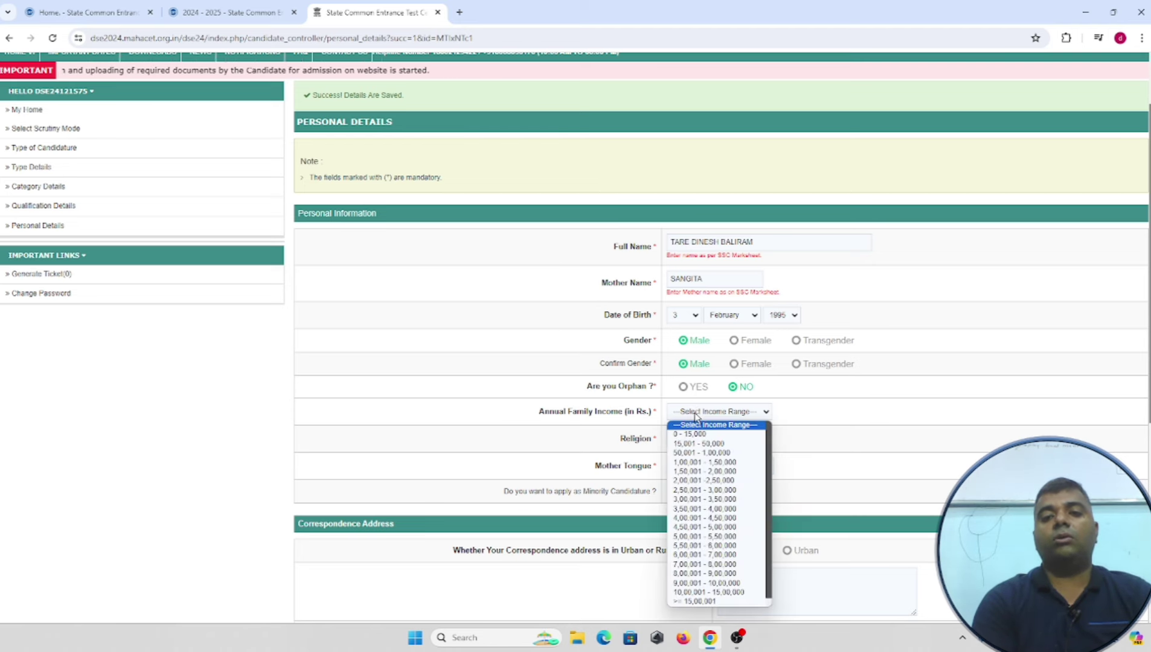
left_click(705, 490)
left_click(702, 441)
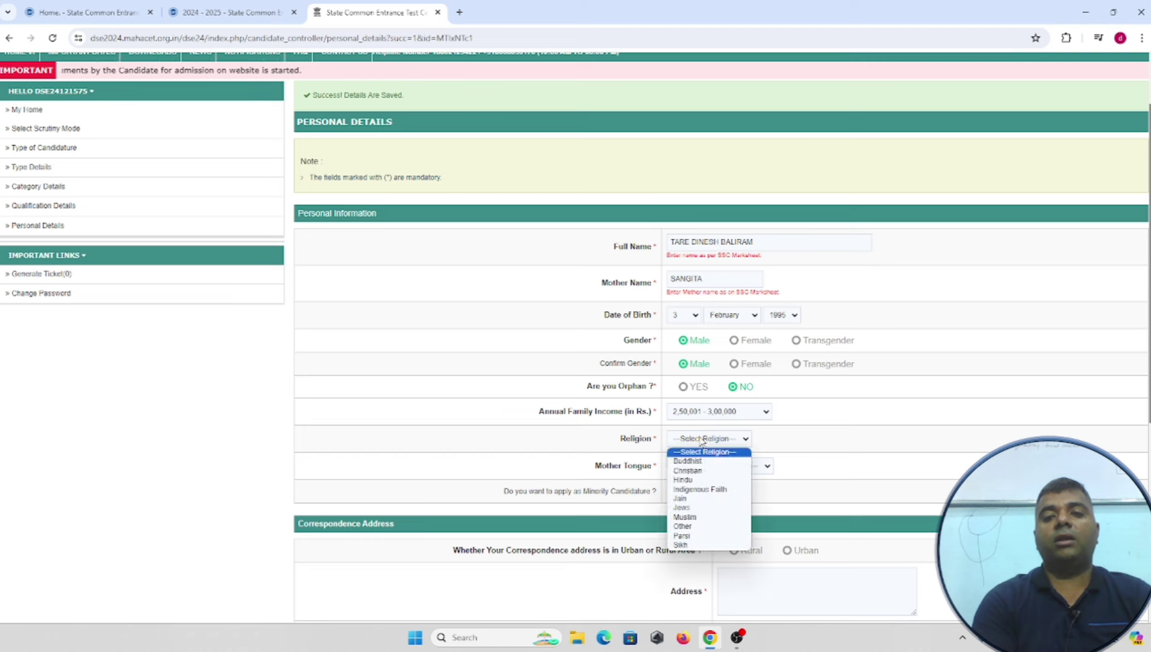
left_click(695, 503)
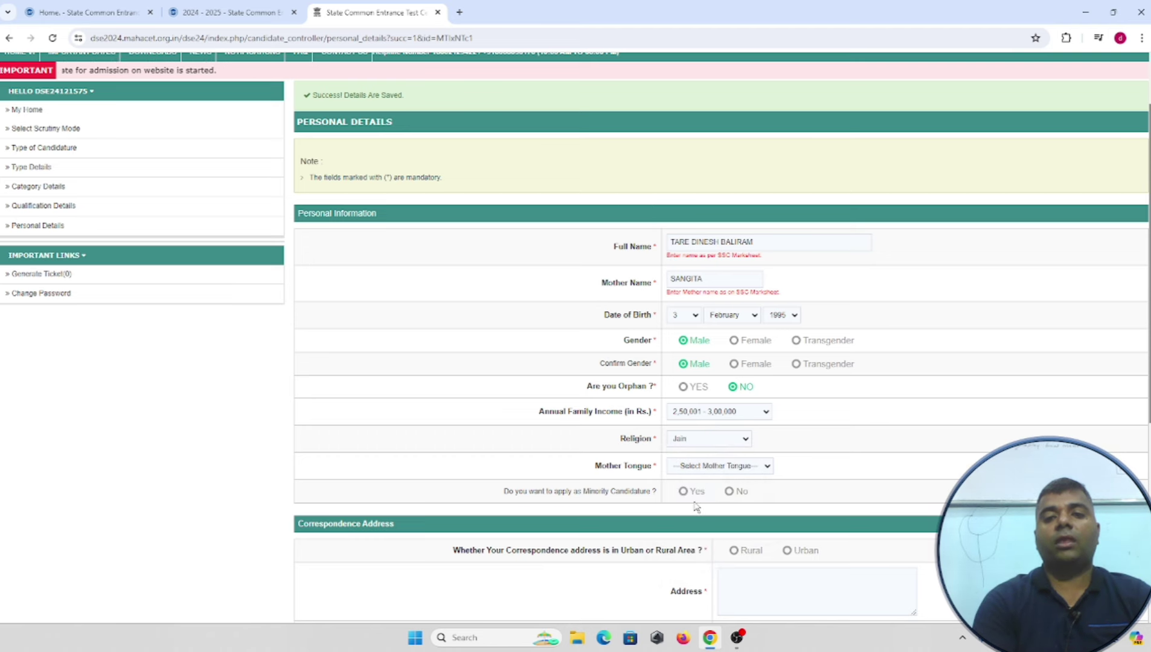
left_click(698, 468)
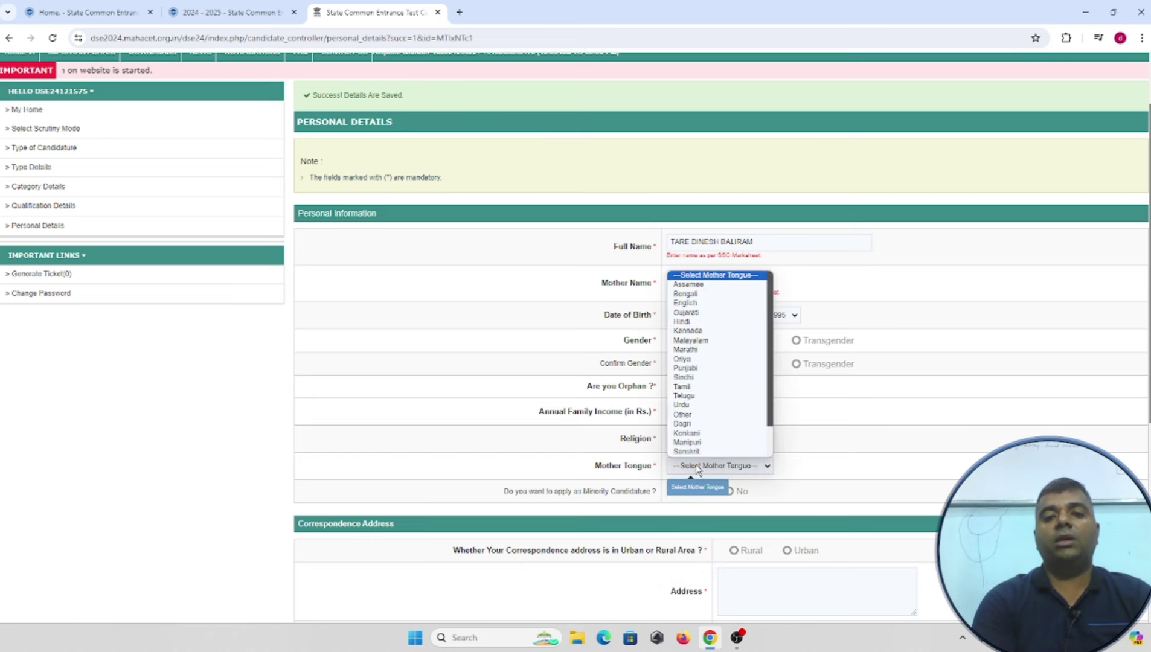
left_click(713, 323)
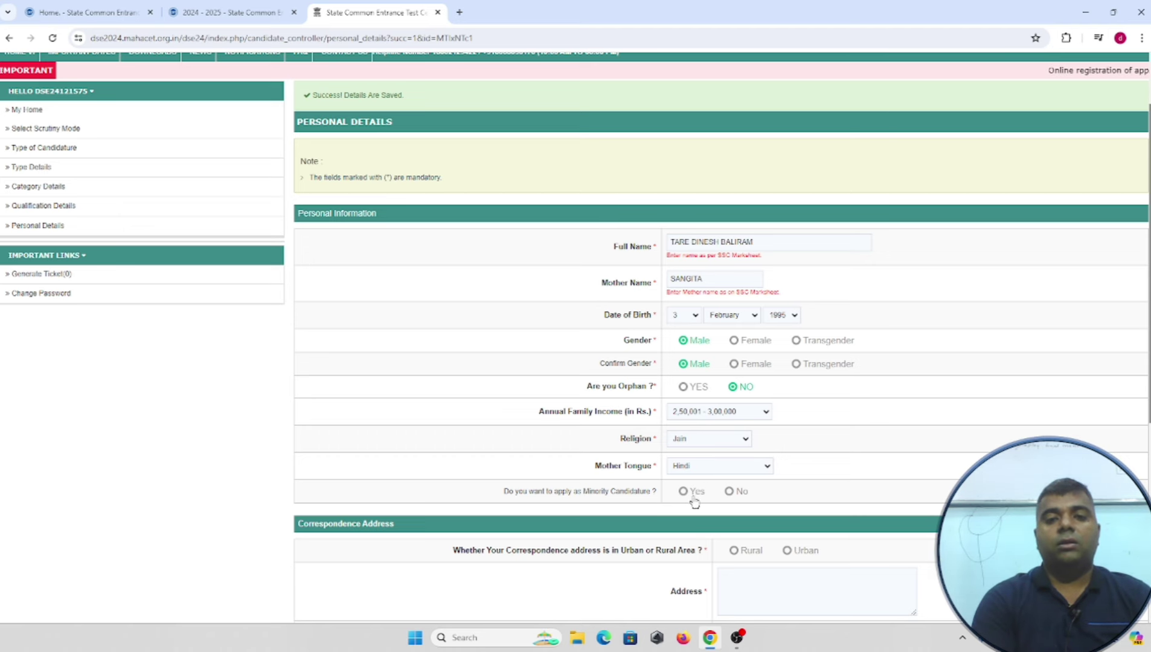
left_click(729, 491)
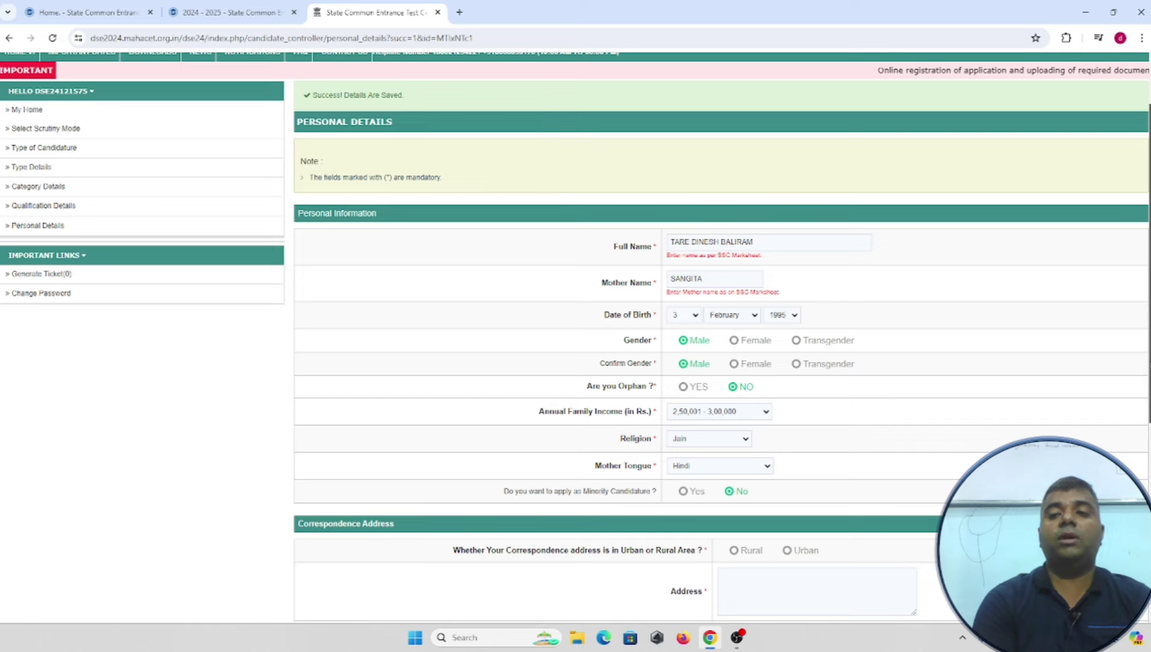
Step: Fill the urban correspondence address from the browser's saved entry and pick its taluka and village
scroll(574, 338, "down", 1)
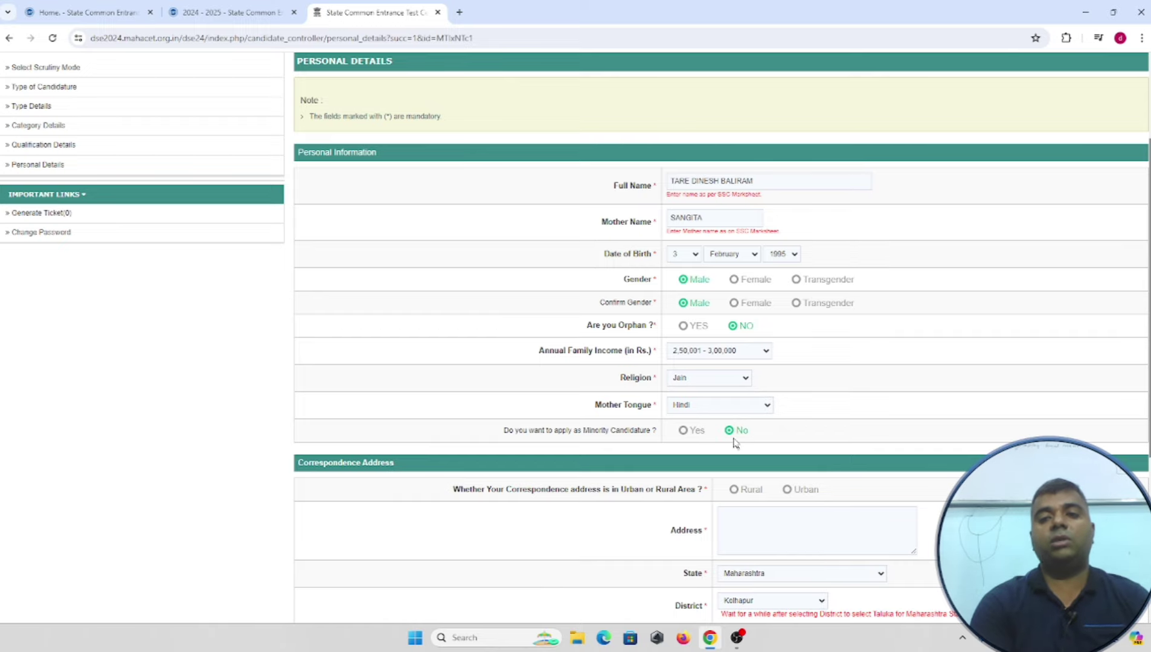
scroll(711, 408, "down", 4)
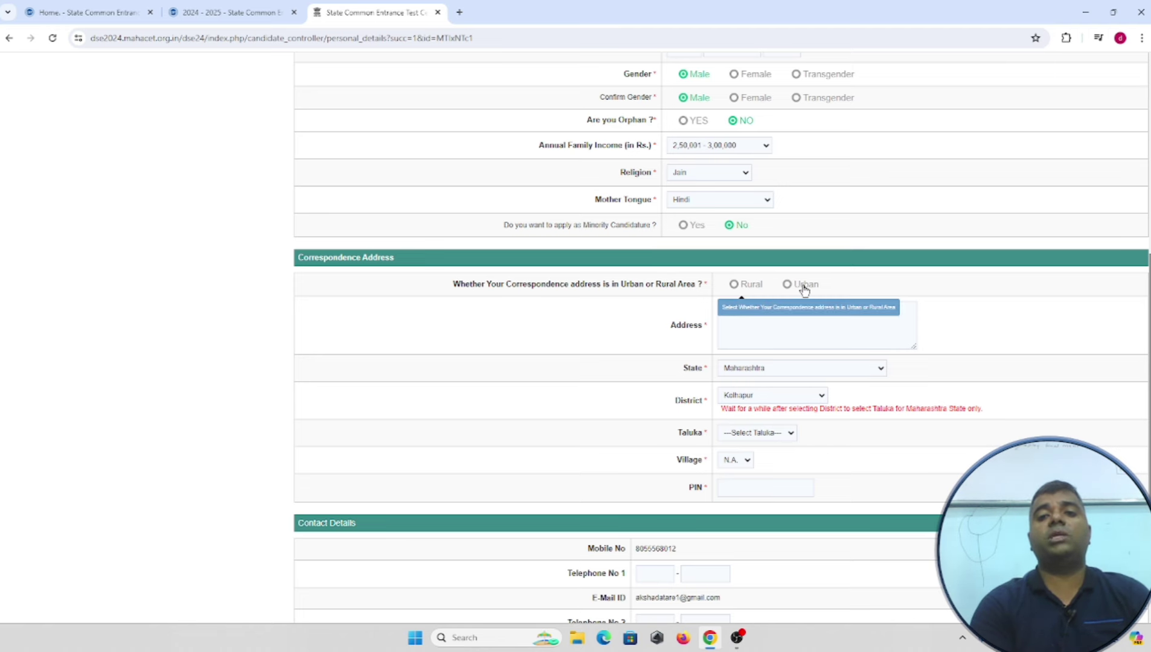
left_click(764, 321)
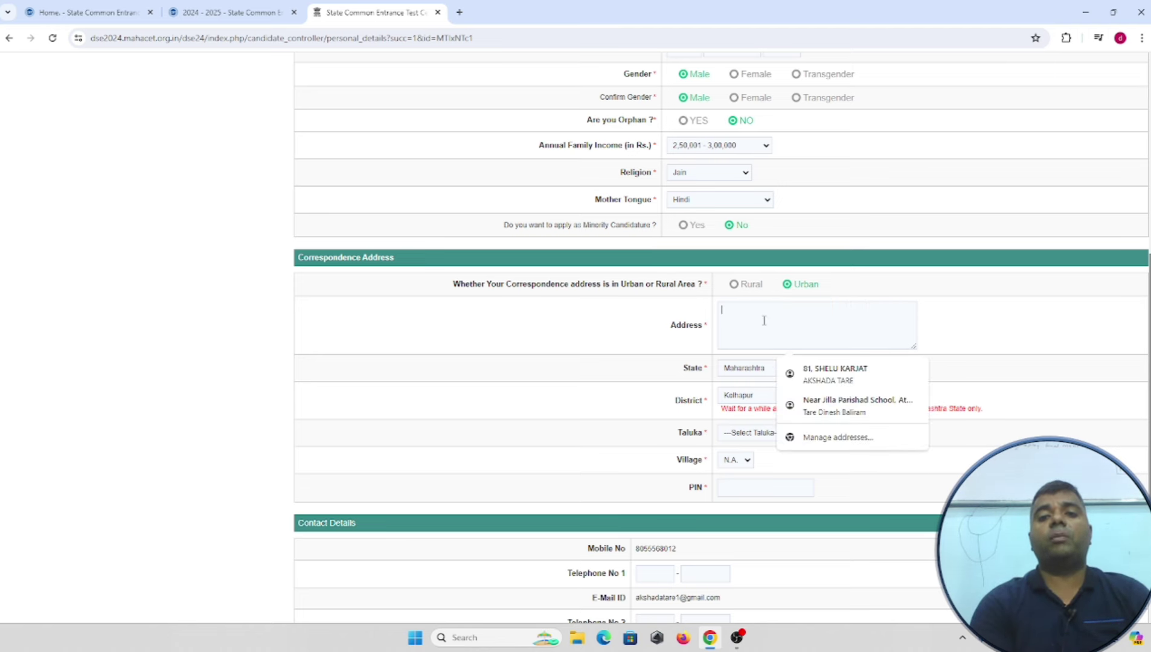
left_click(833, 373)
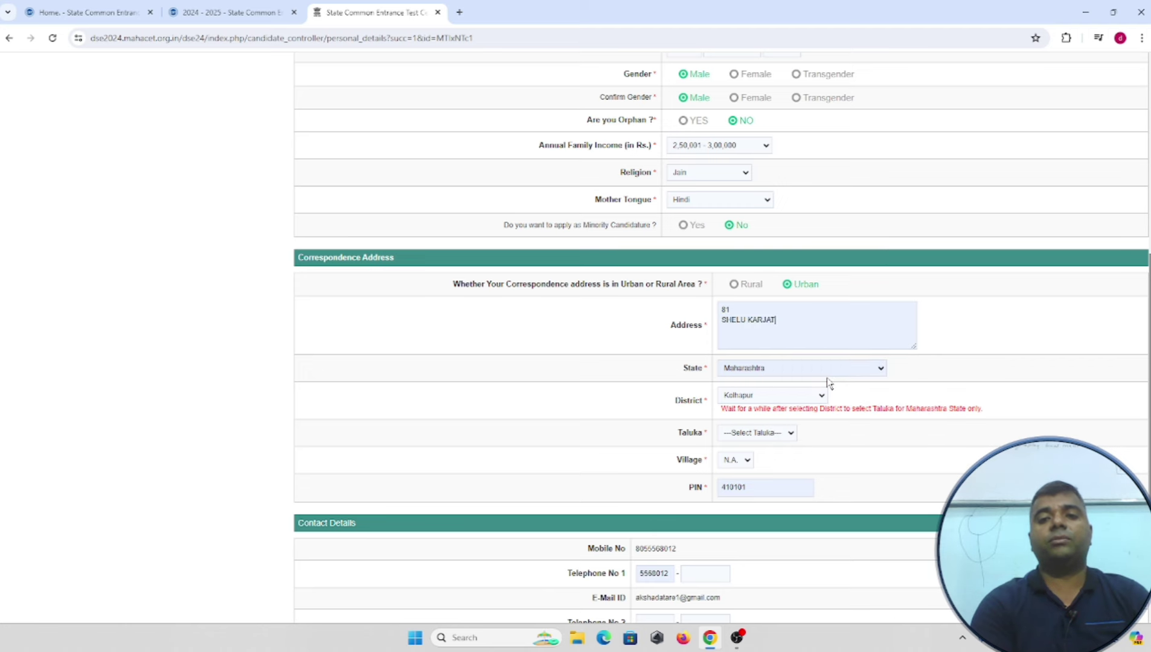
left_click(756, 433)
left_click(751, 474)
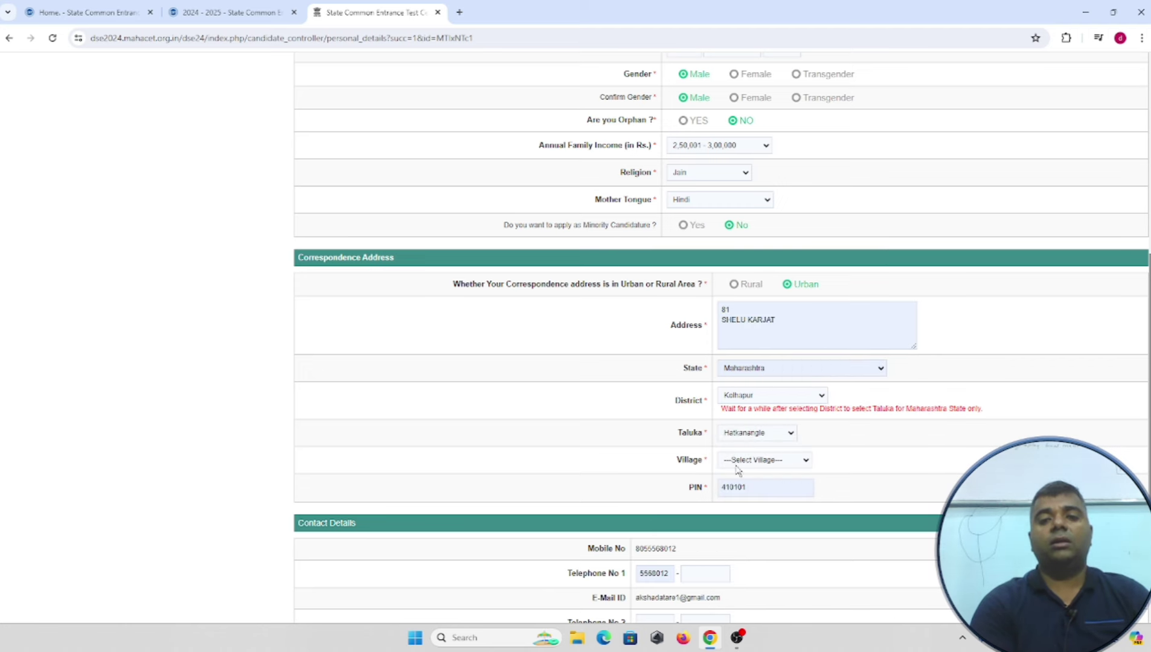
left_click(742, 462)
left_click(746, 421)
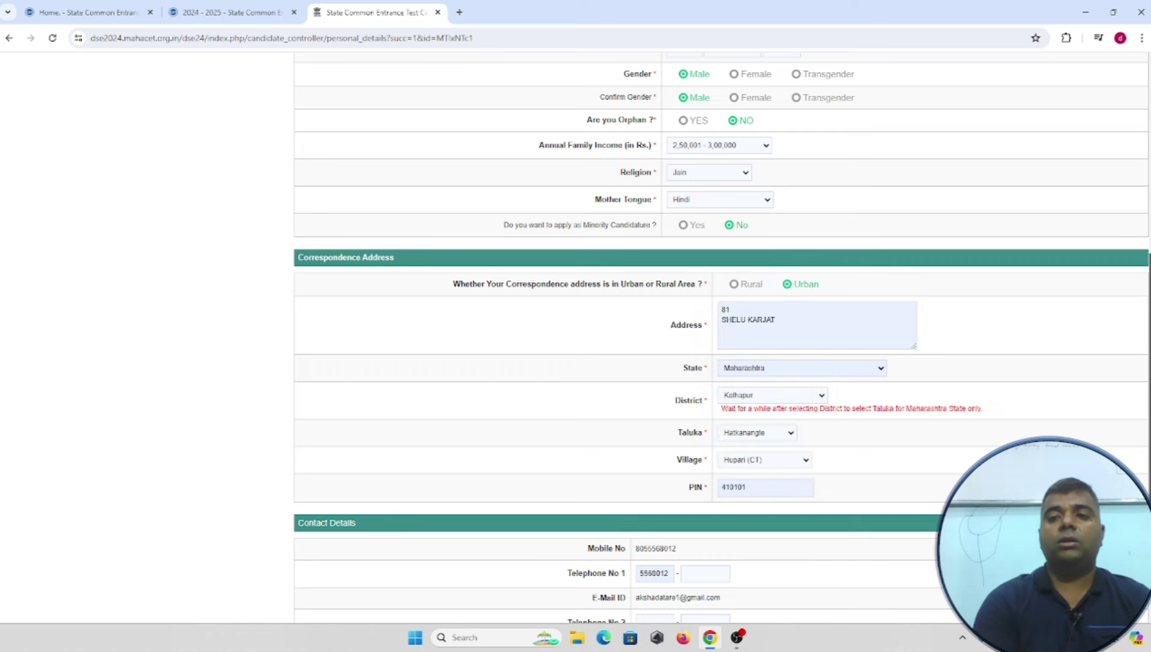
scroll(722, 339, "down", 2)
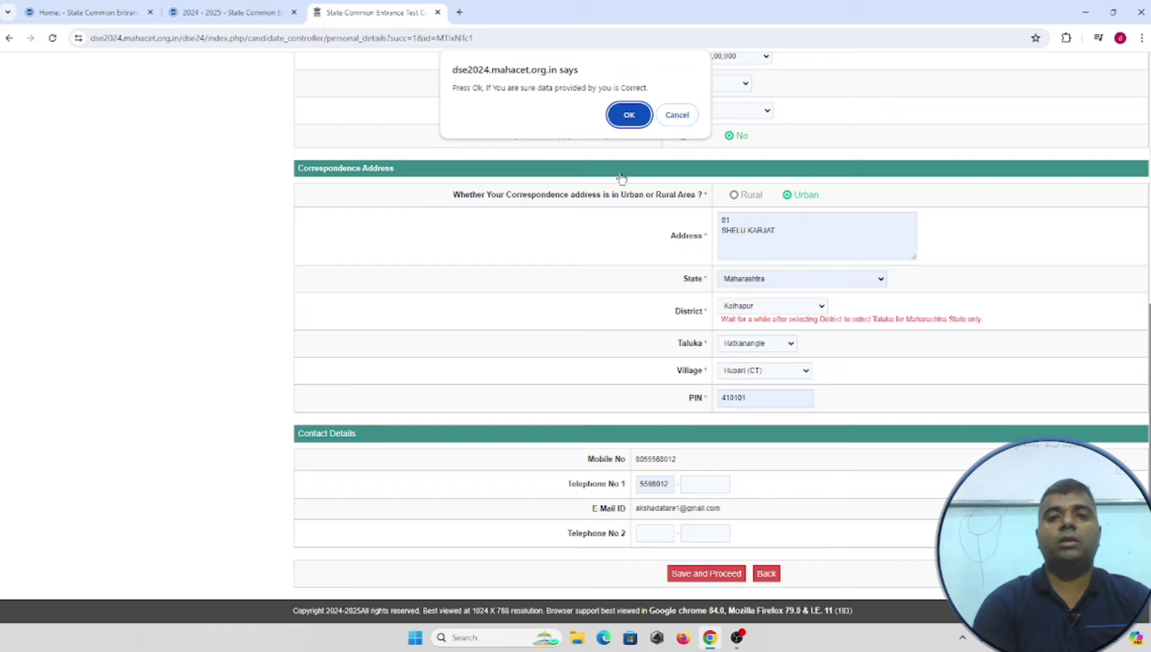
Step: Confirm the personal details and decline Chrome's offer to save the address
left_click(632, 120)
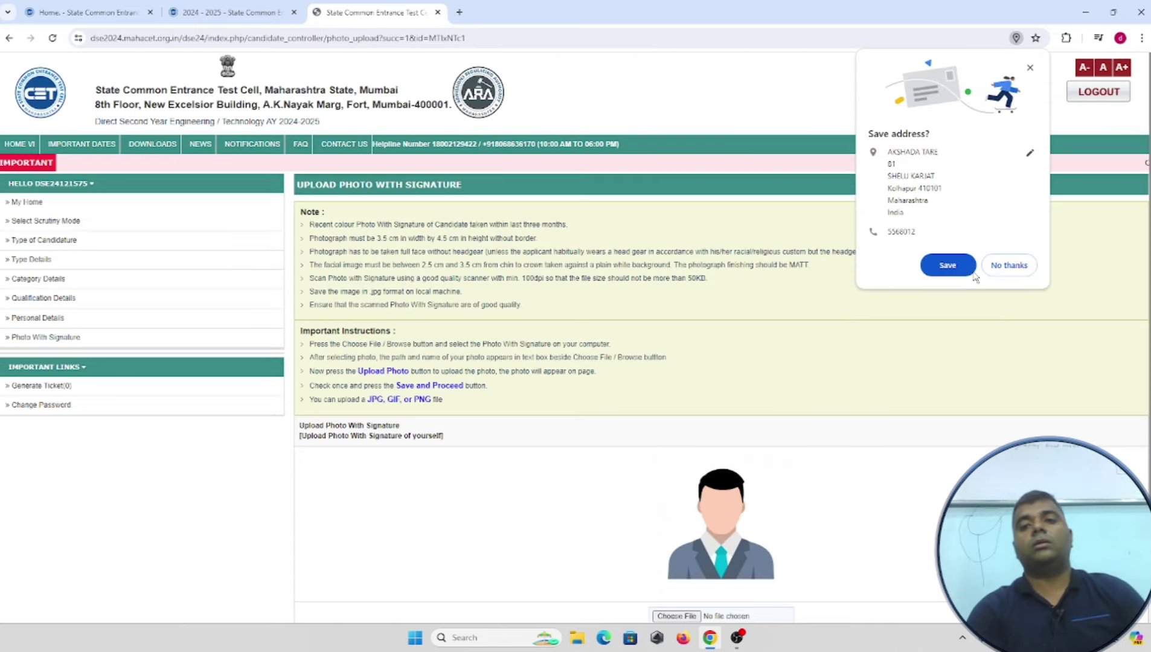
left_click(1007, 266)
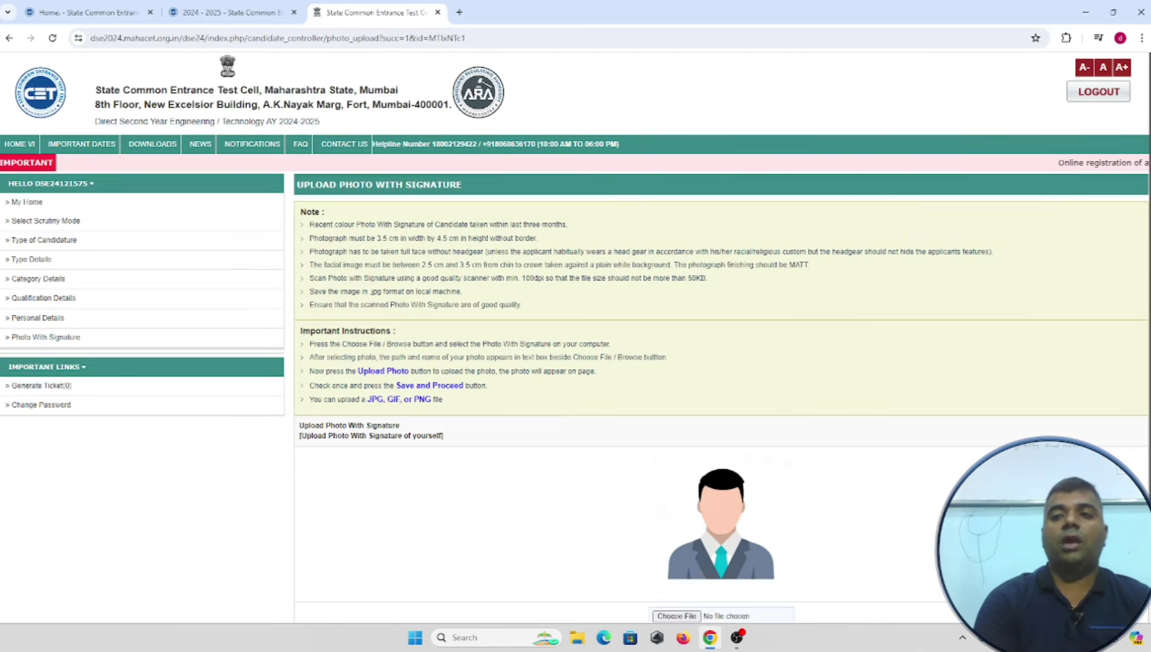
scroll(573, 327, "down", 1)
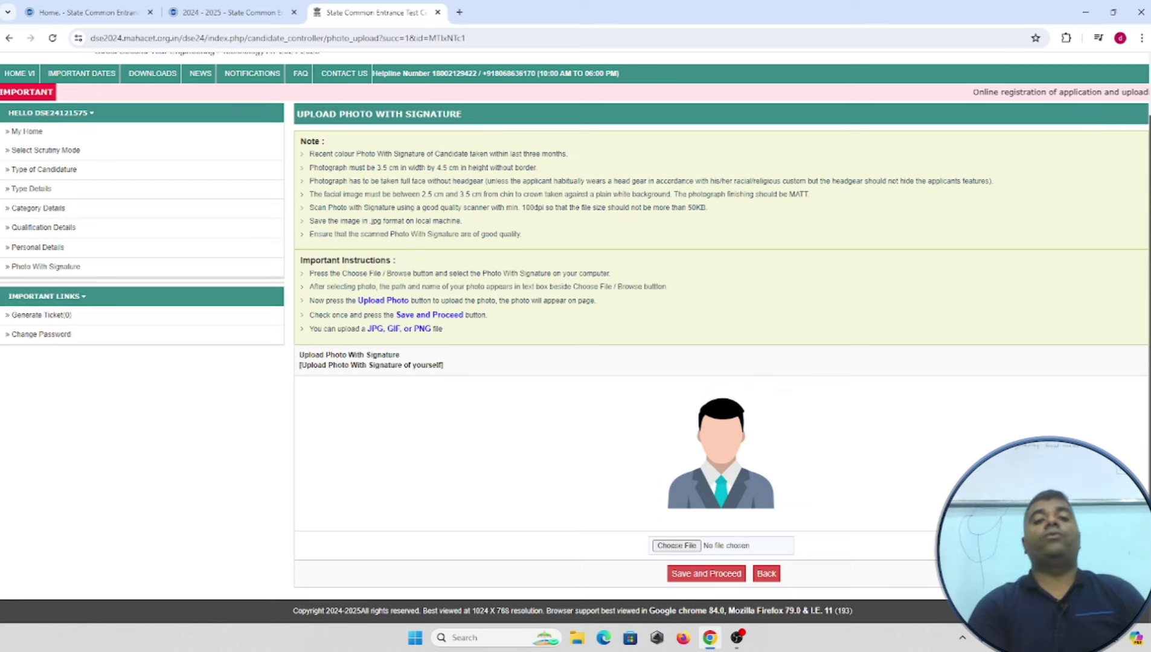
Step: Select the 'photo sign' image from Desktop > Diploma Form for upload
left_click(692, 546)
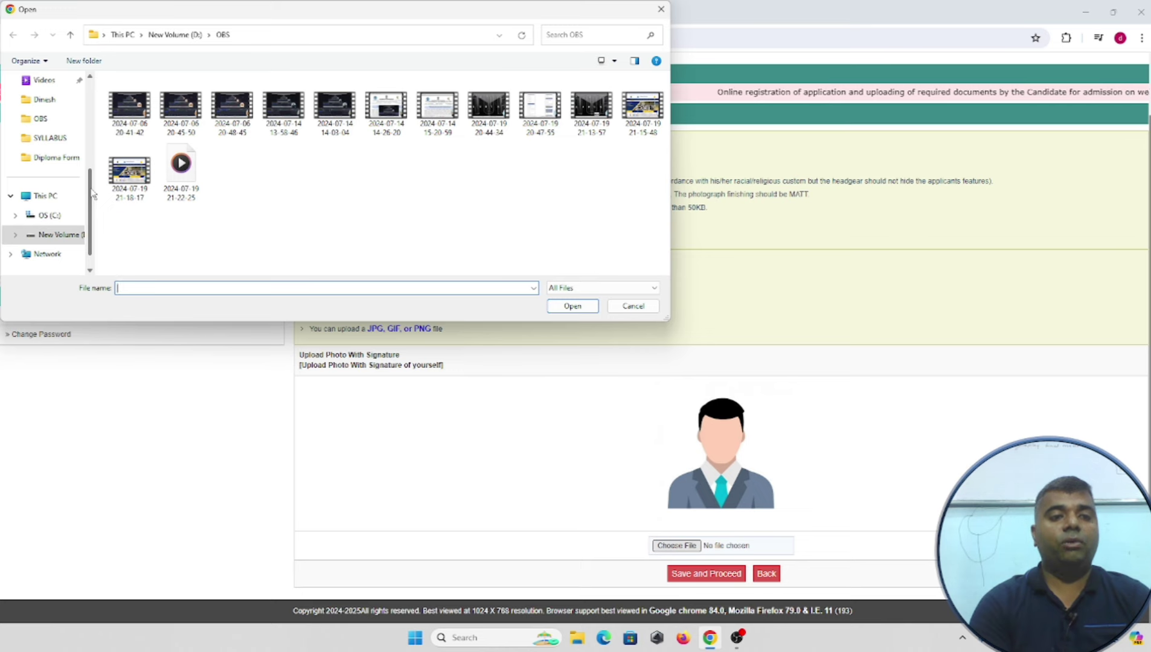
scroll(73, 151, "up", 3)
scroll(60, 121, "up", 1)
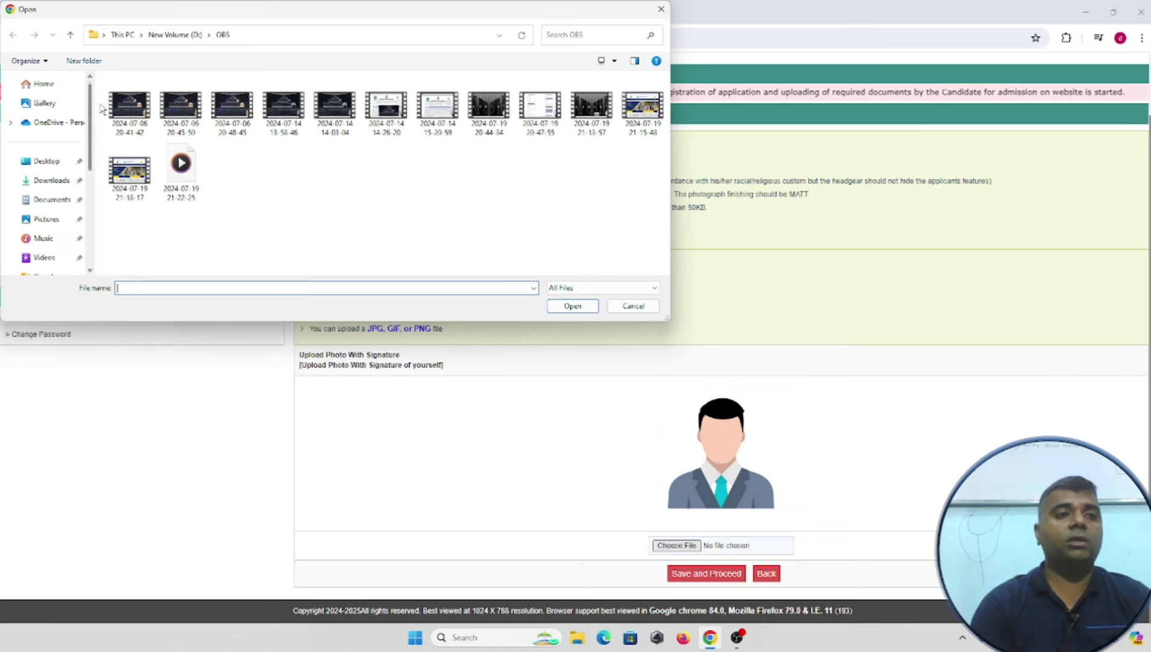
left_click(48, 160)
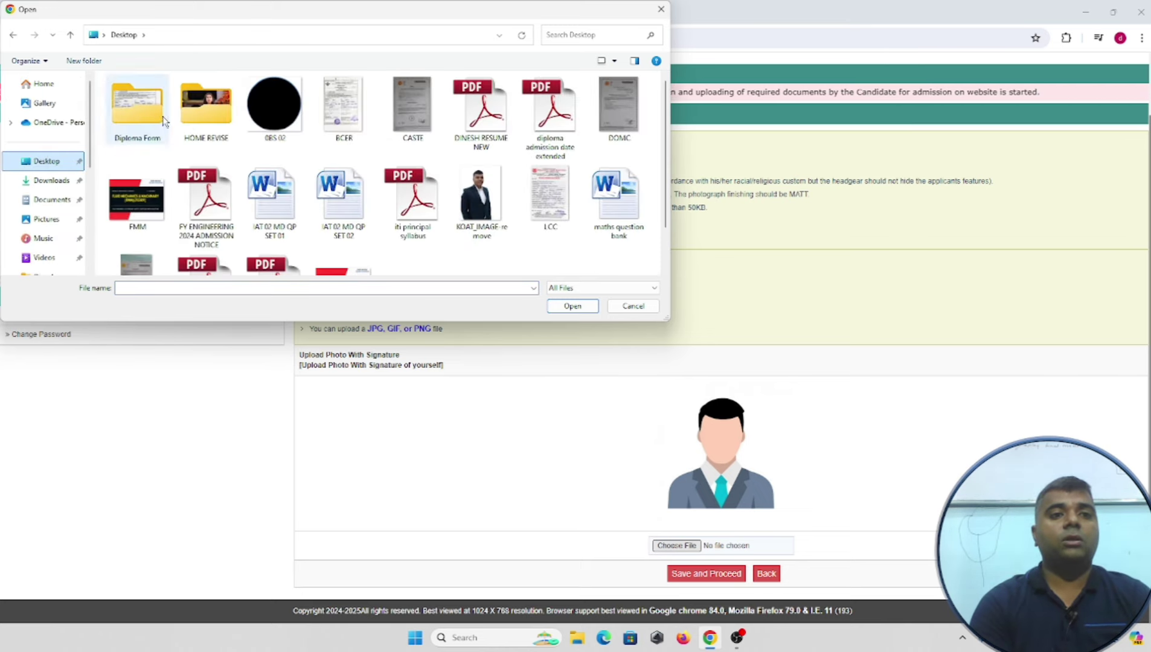
double_click(151, 109)
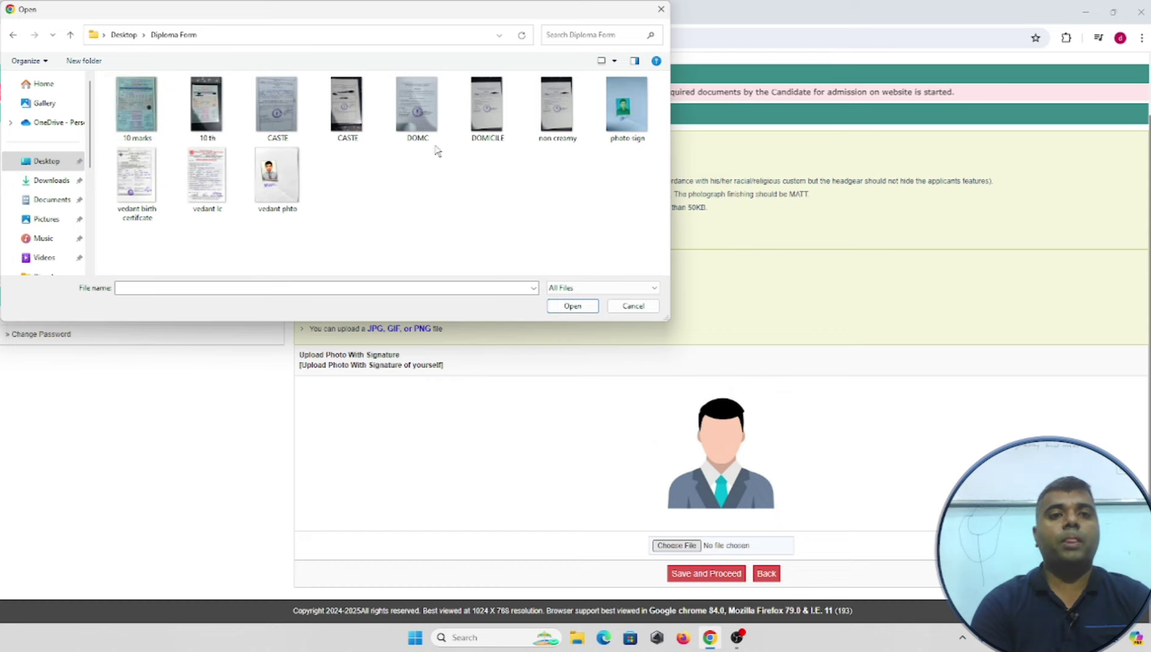
double_click(630, 111)
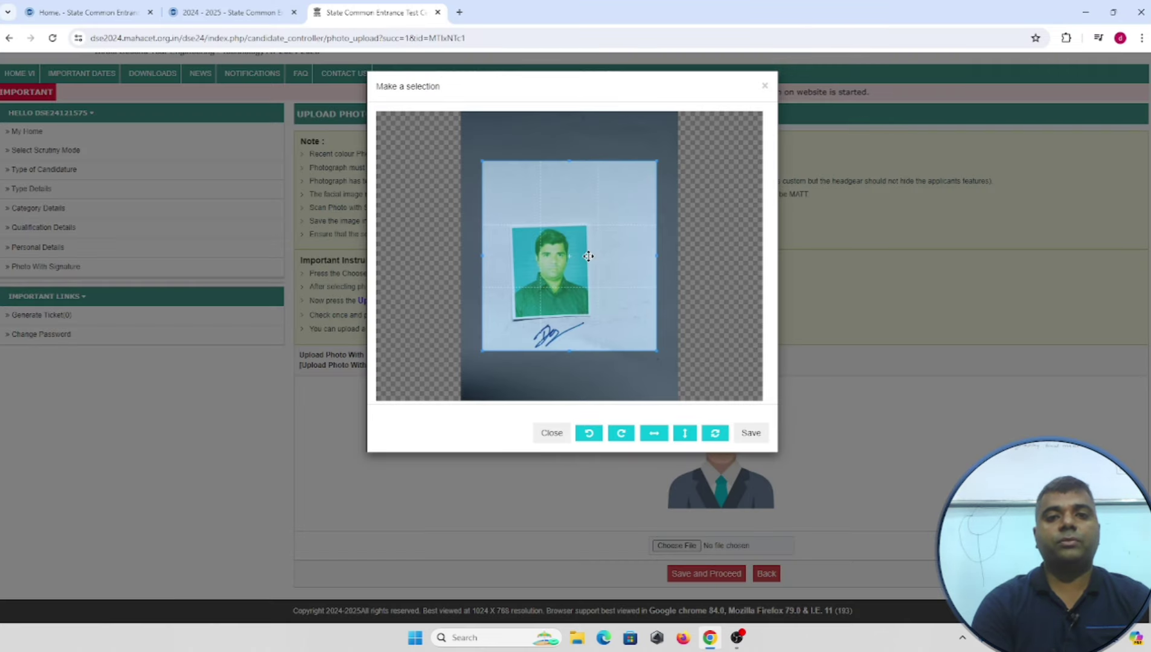
Step: Crop the signed photo tightly, upload it, and save the photo with signature
left_click_drag(587, 256, 573, 266)
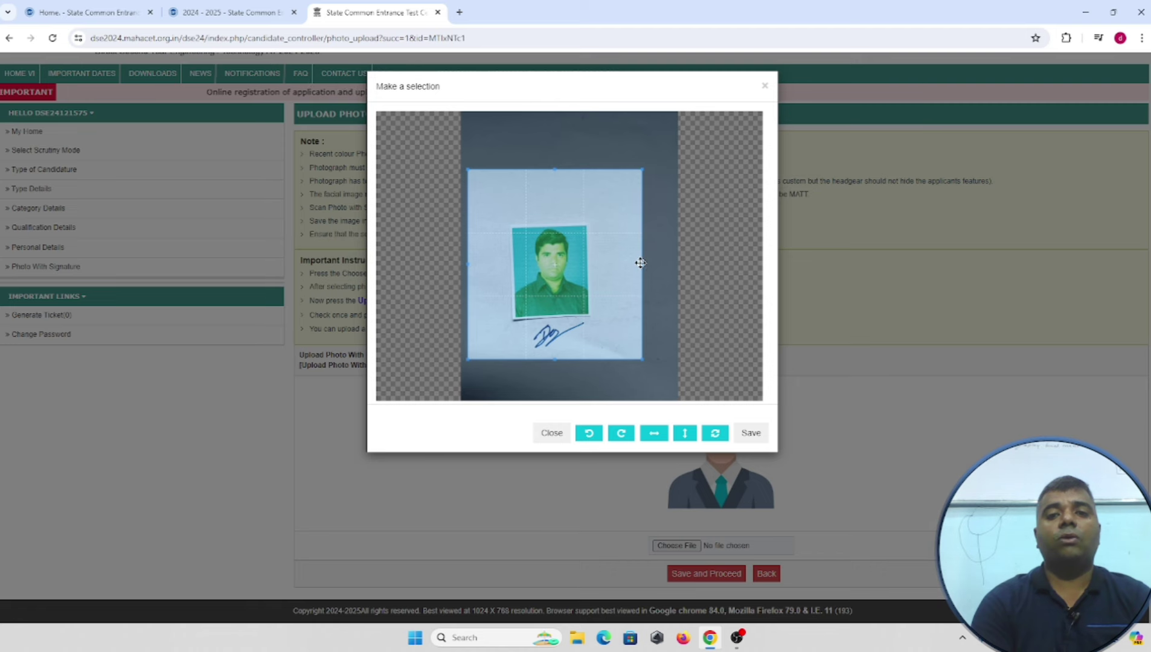
left_click_drag(642, 263, 569, 270)
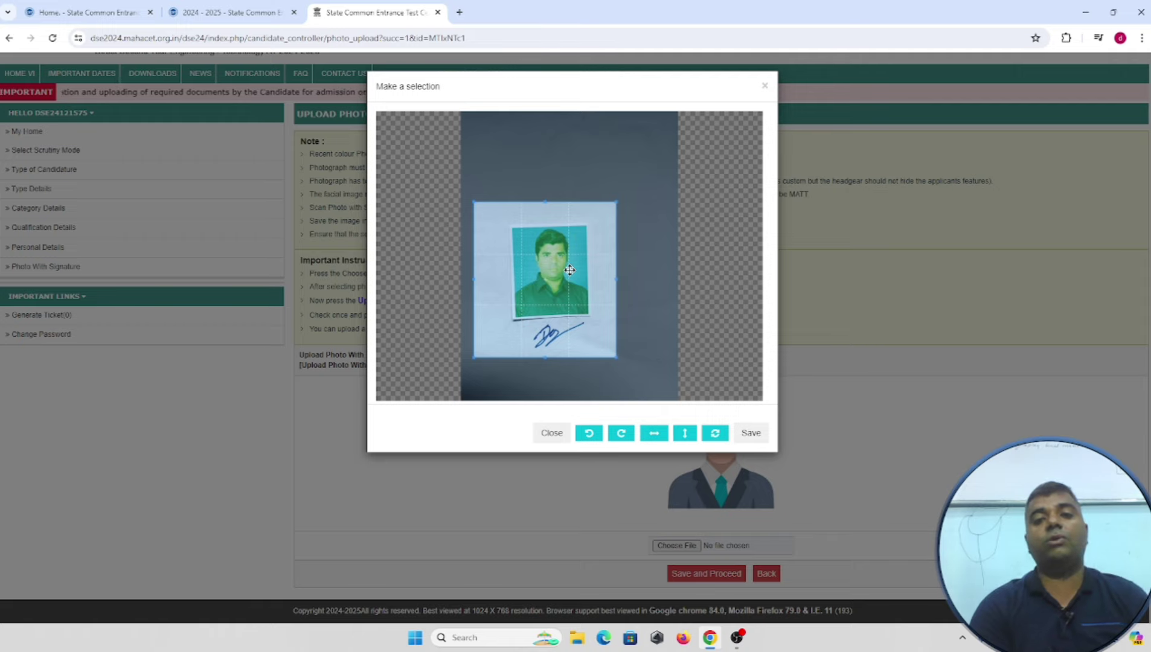
left_click(750, 433)
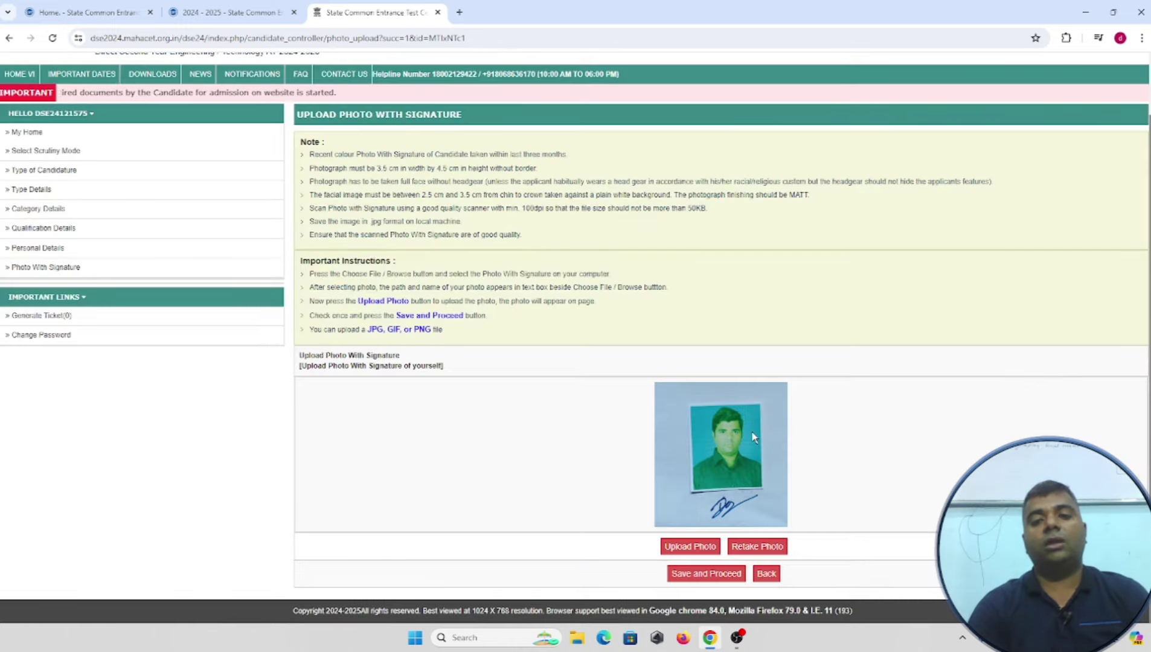
left_click(694, 549)
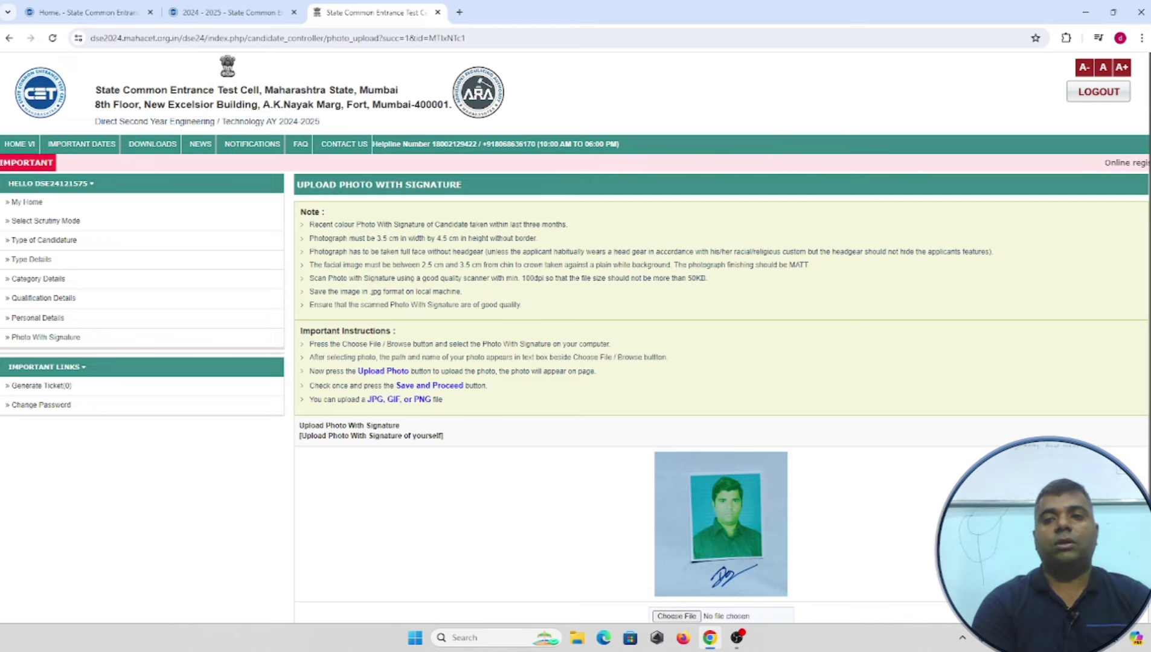
scroll(691, 577, "down", 1)
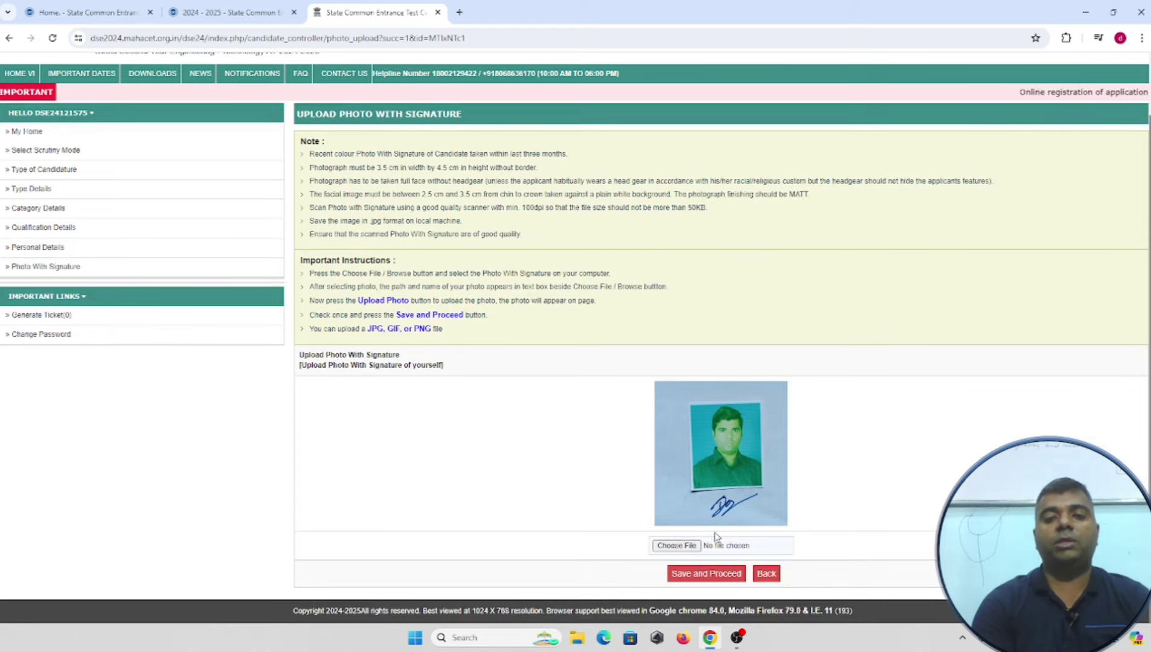
left_click(692, 574)
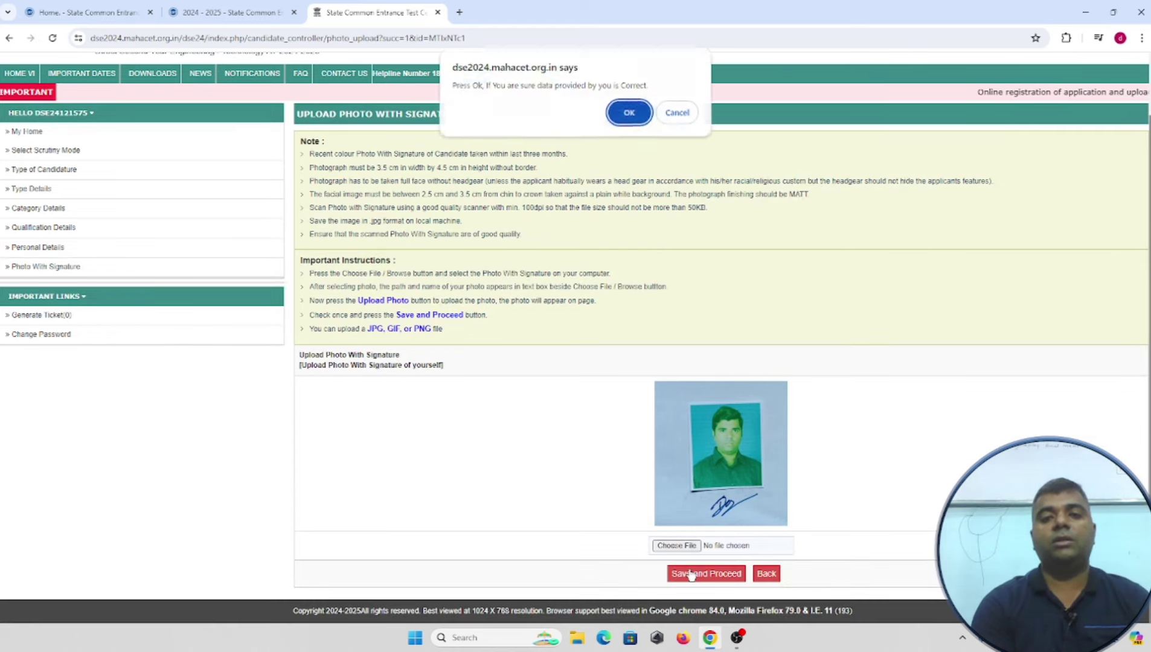
Step: Confirm the photo save and load the '10 th' scan into the 10th/SSC marksheet upload
left_click(629, 116)
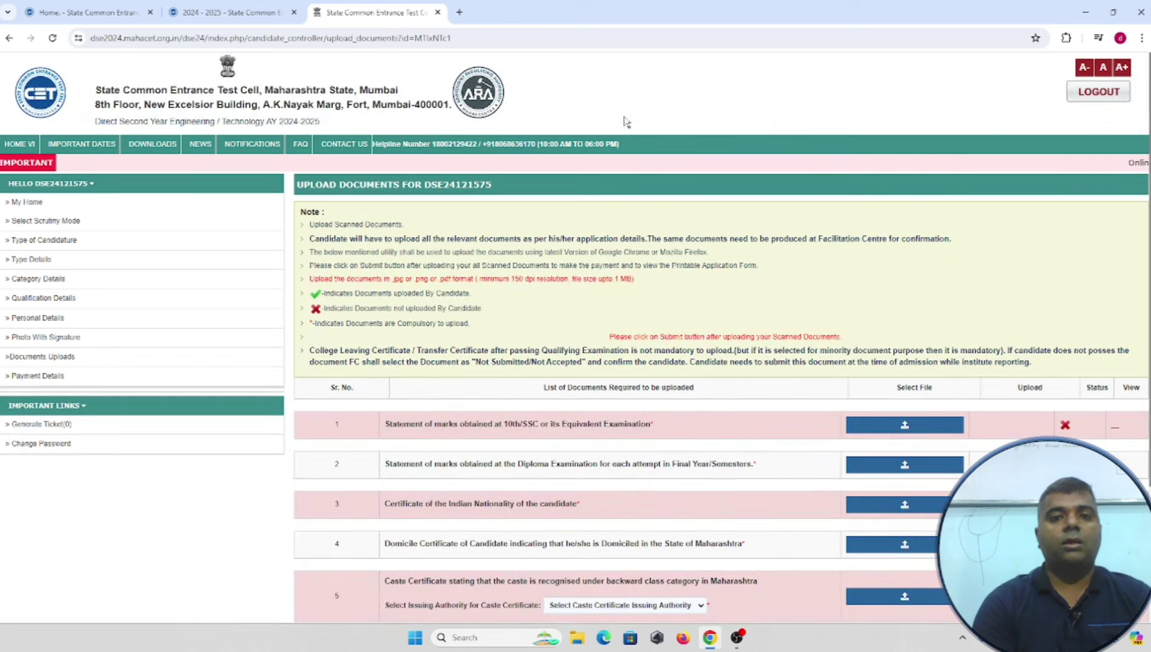
scroll(1118, 156, "down", 3)
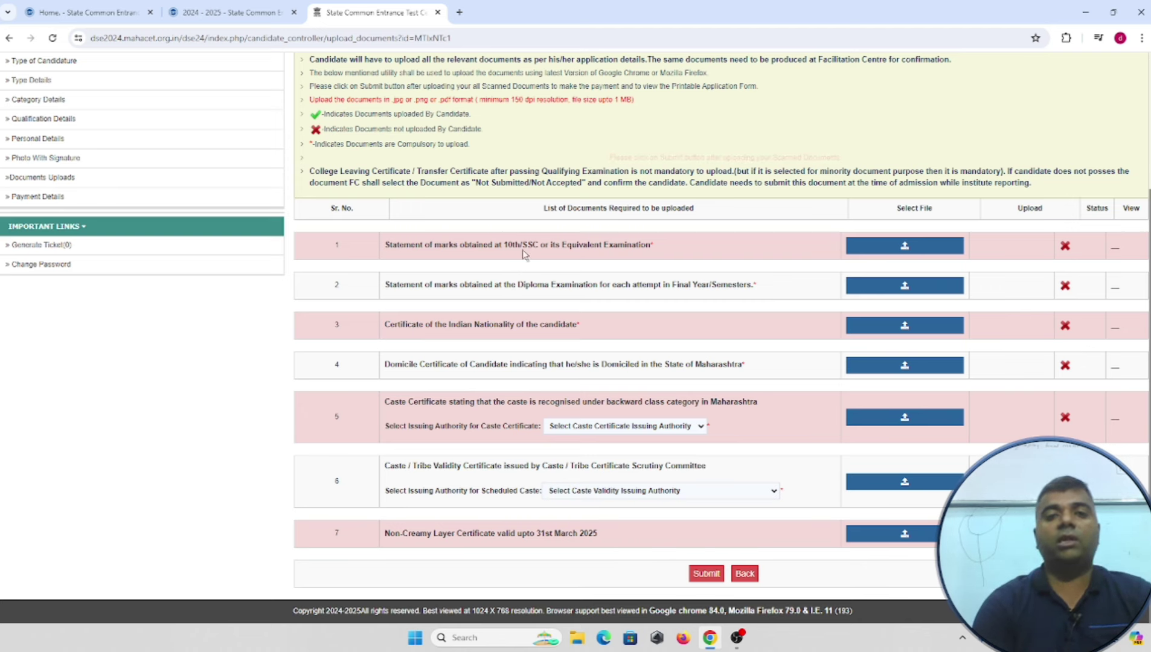
left_click(896, 252)
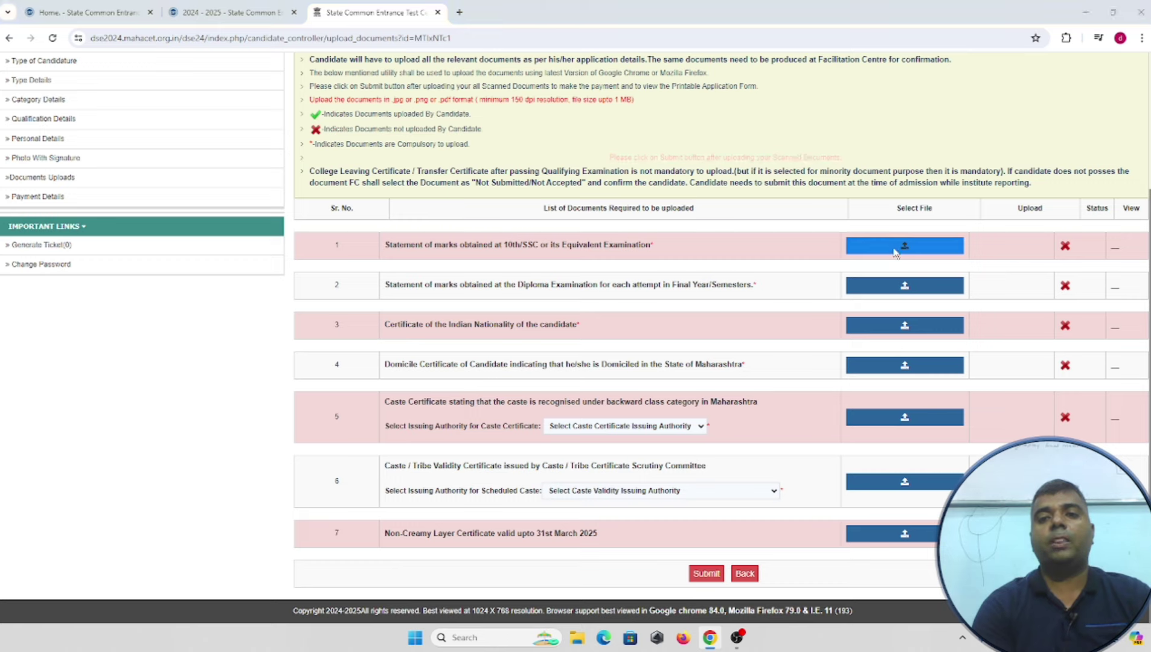
left_click(215, 115)
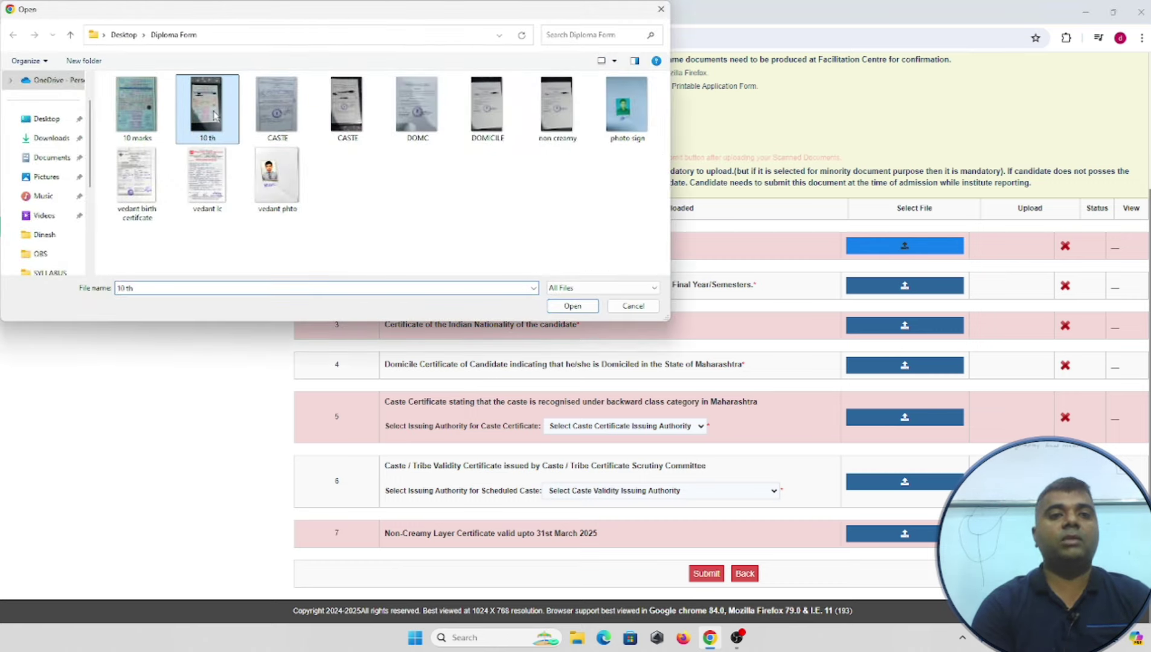
left_click(567, 306)
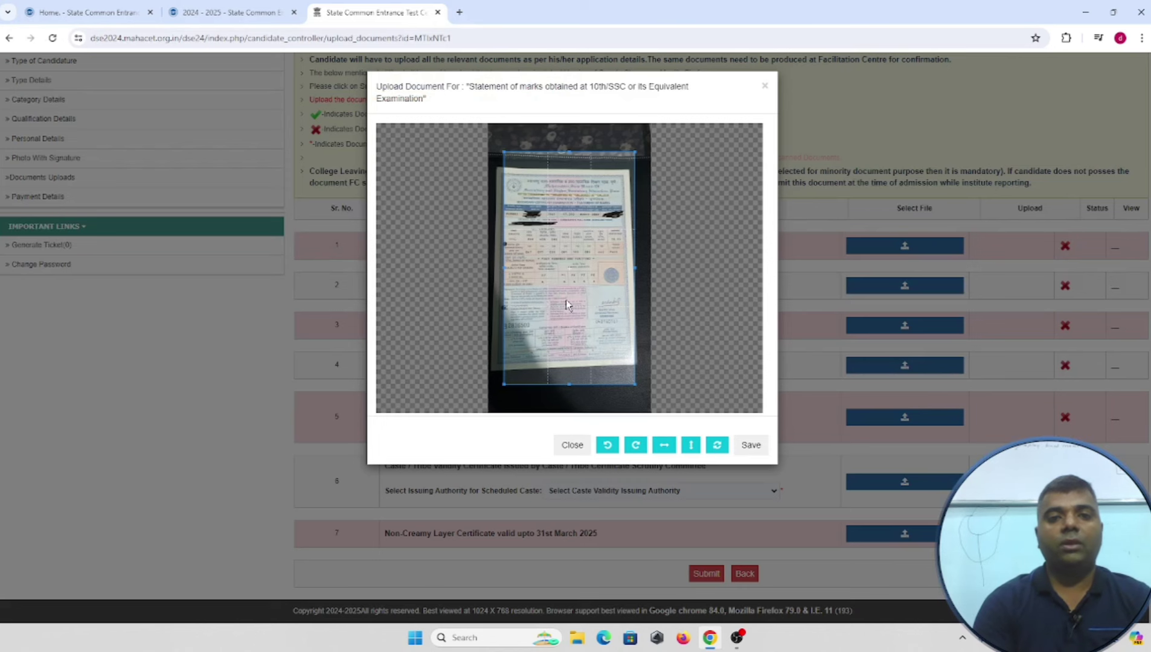
Step: Adjust the crop box to fit the marksheet, upload it, and acknowledge the success message
left_click_drag(536, 259, 524, 254)
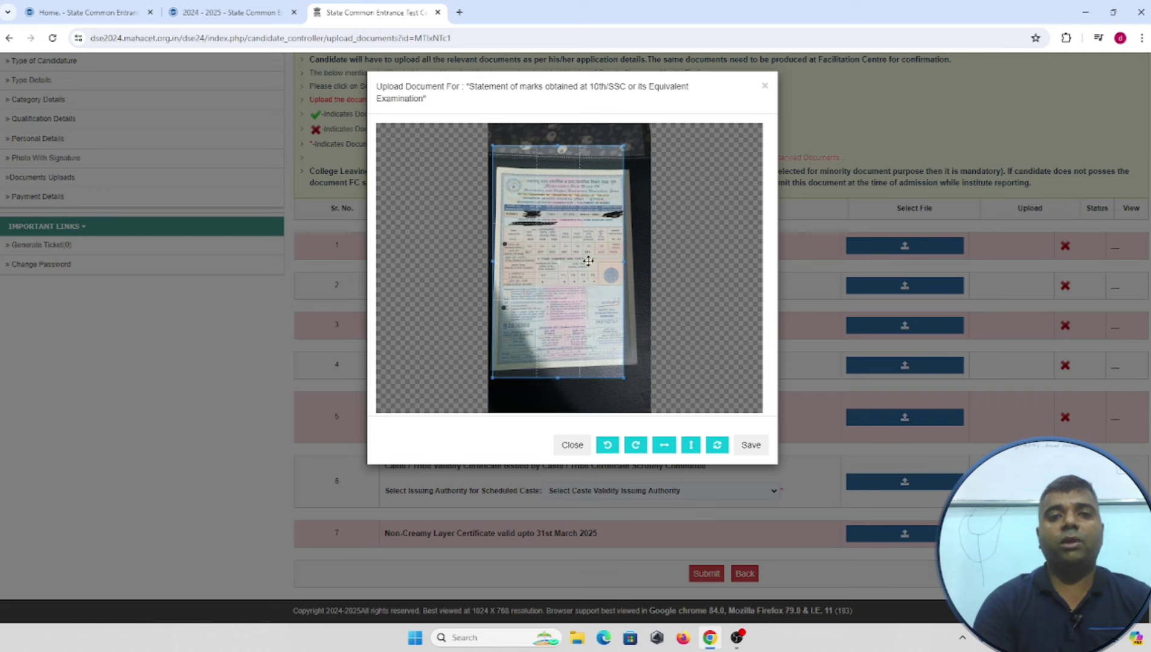
left_click_drag(622, 261, 645, 261)
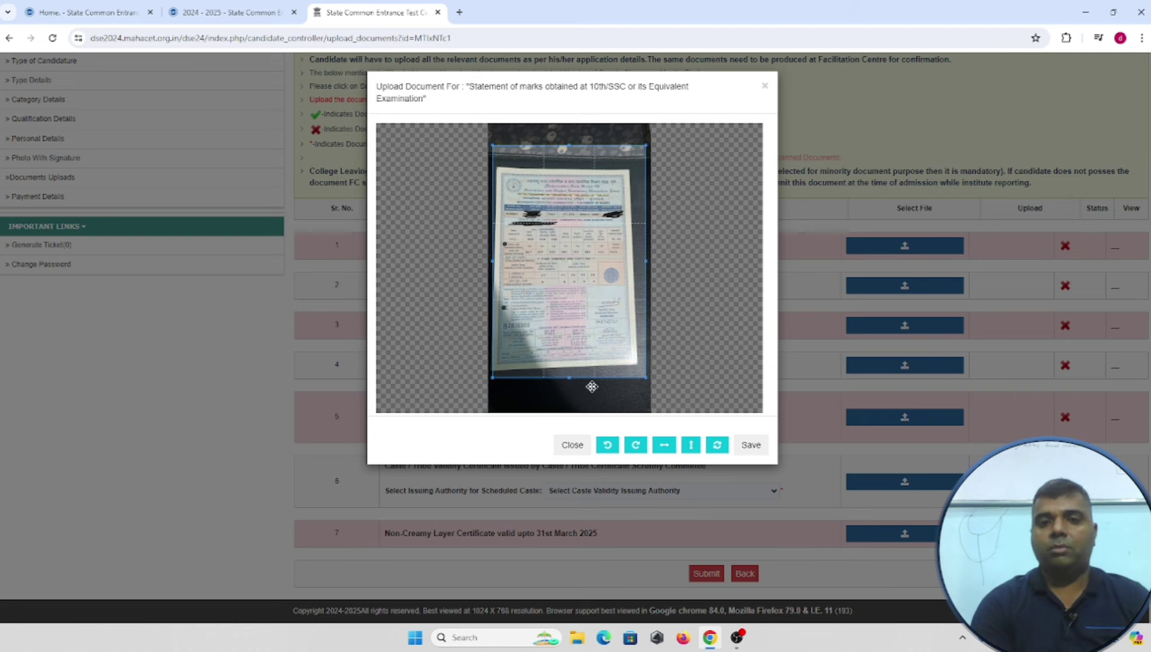
left_click_drag(566, 375, 566, 372)
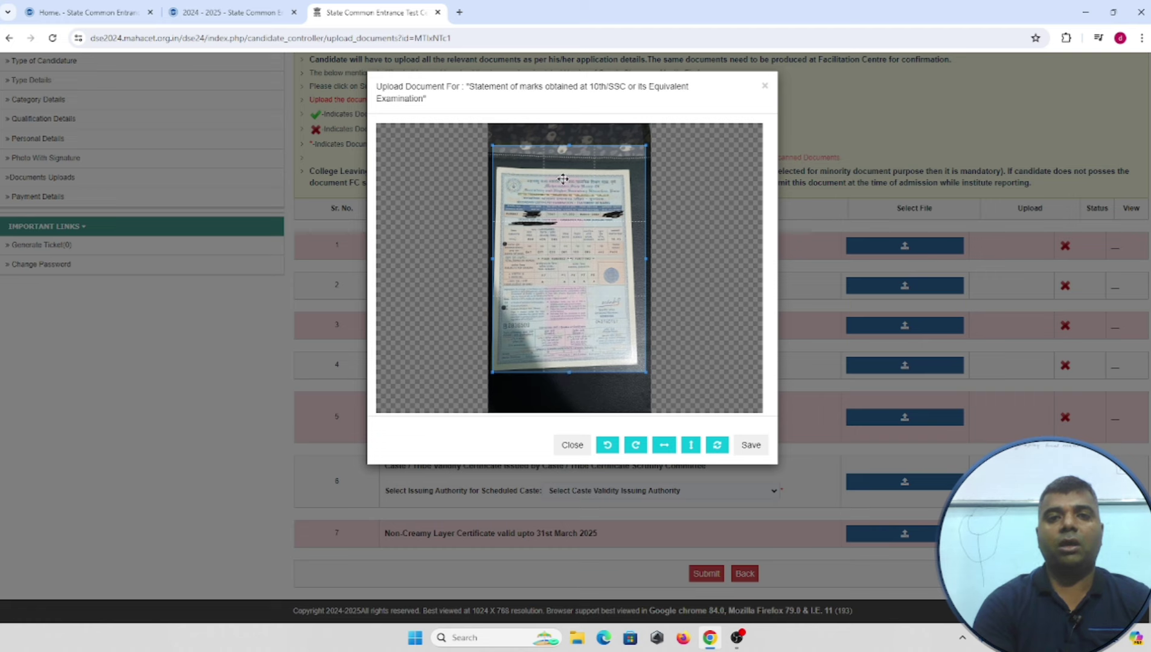
left_click_drag(571, 145, 572, 162)
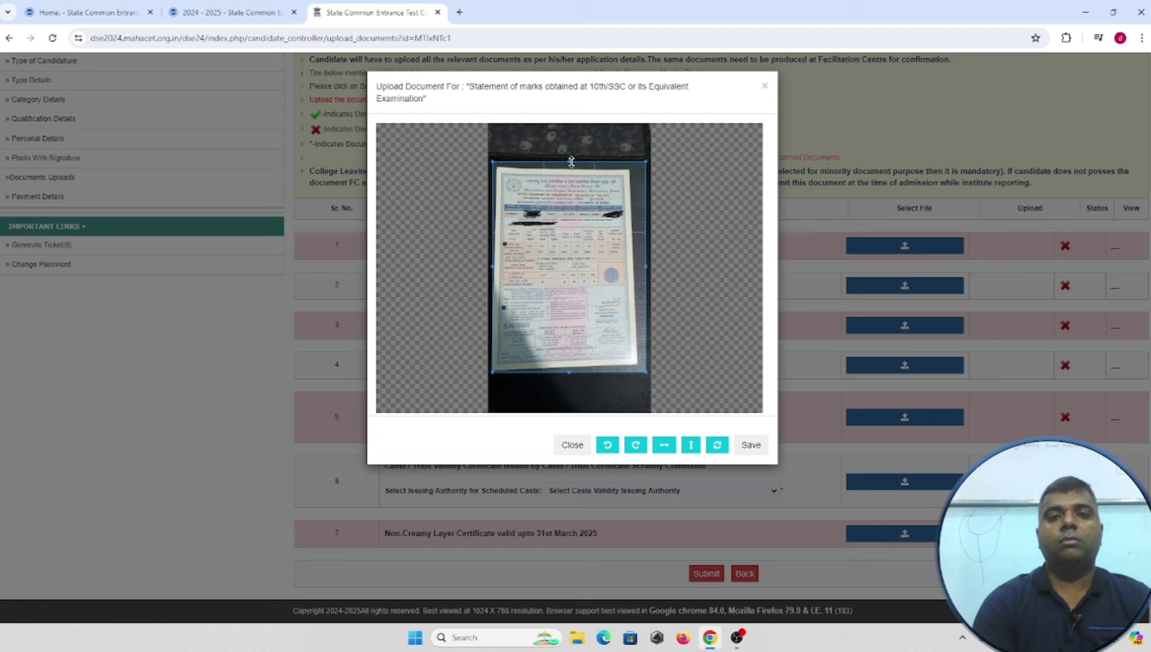
left_click(750, 445)
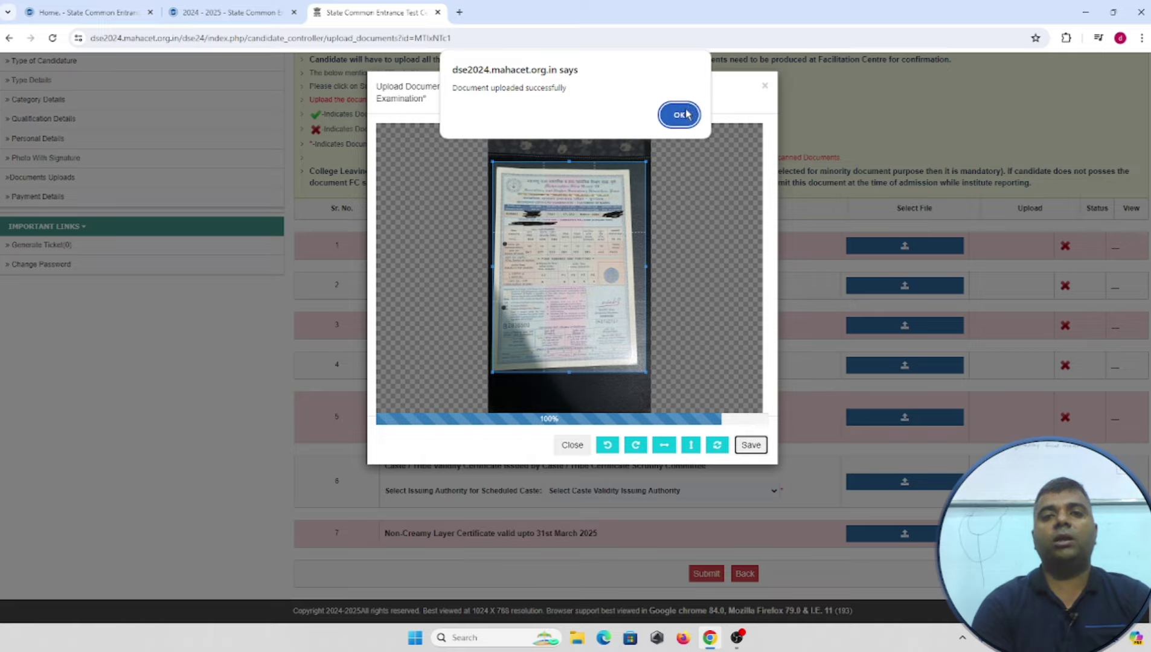
left_click(682, 115)
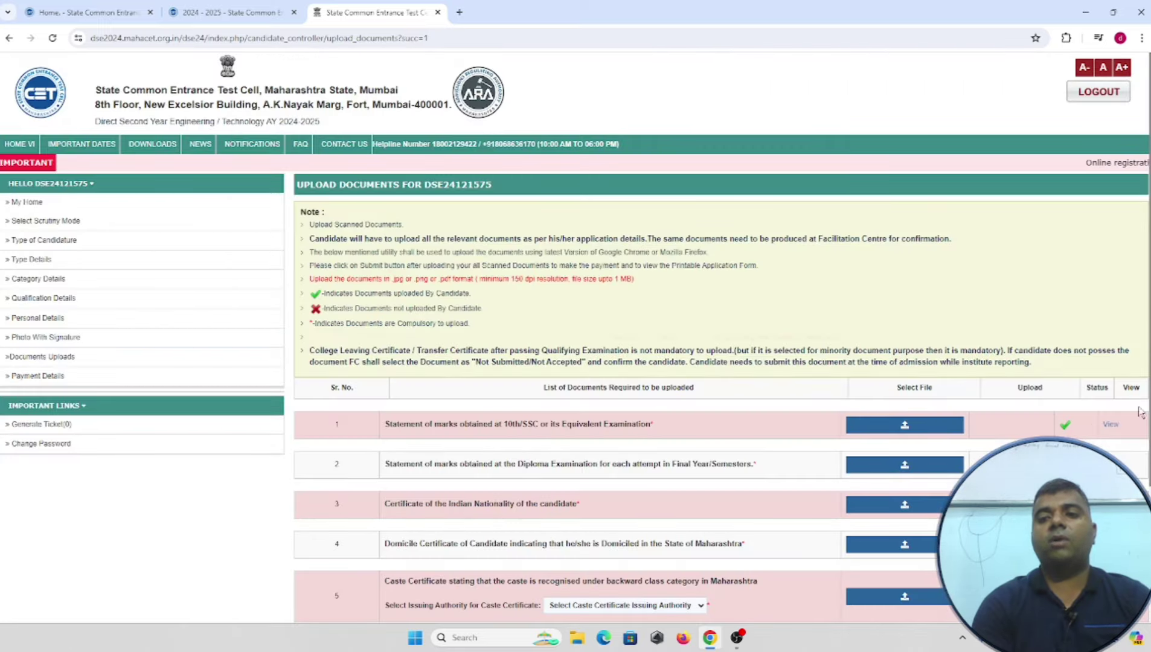
Step: Choose Sub-Divisional Officer as caste certificate issuer and Social Welfare Scrutiny Committee-Amravati as validity issuer
scroll(1141, 413, "down", 3)
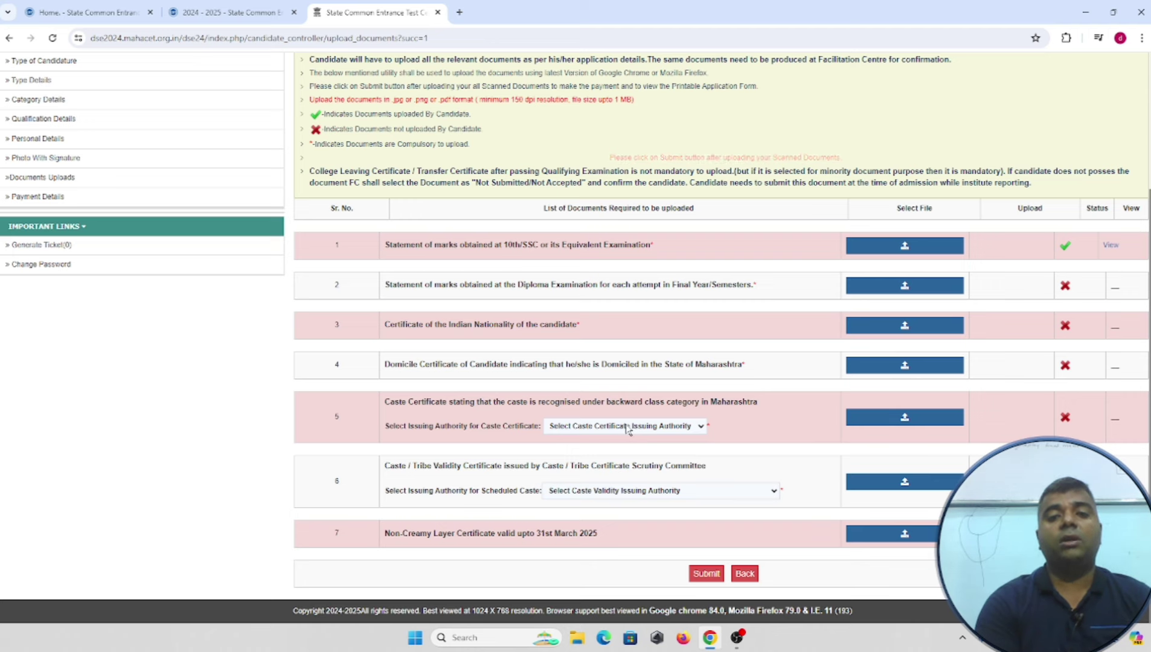
left_click(628, 427)
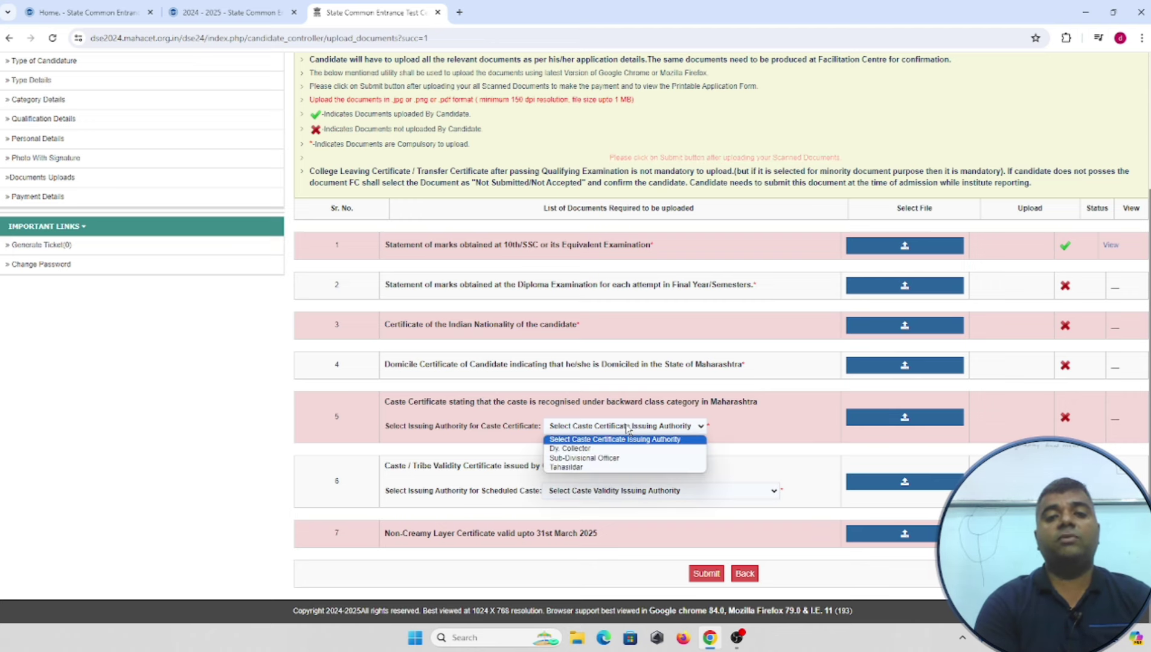
left_click(583, 459)
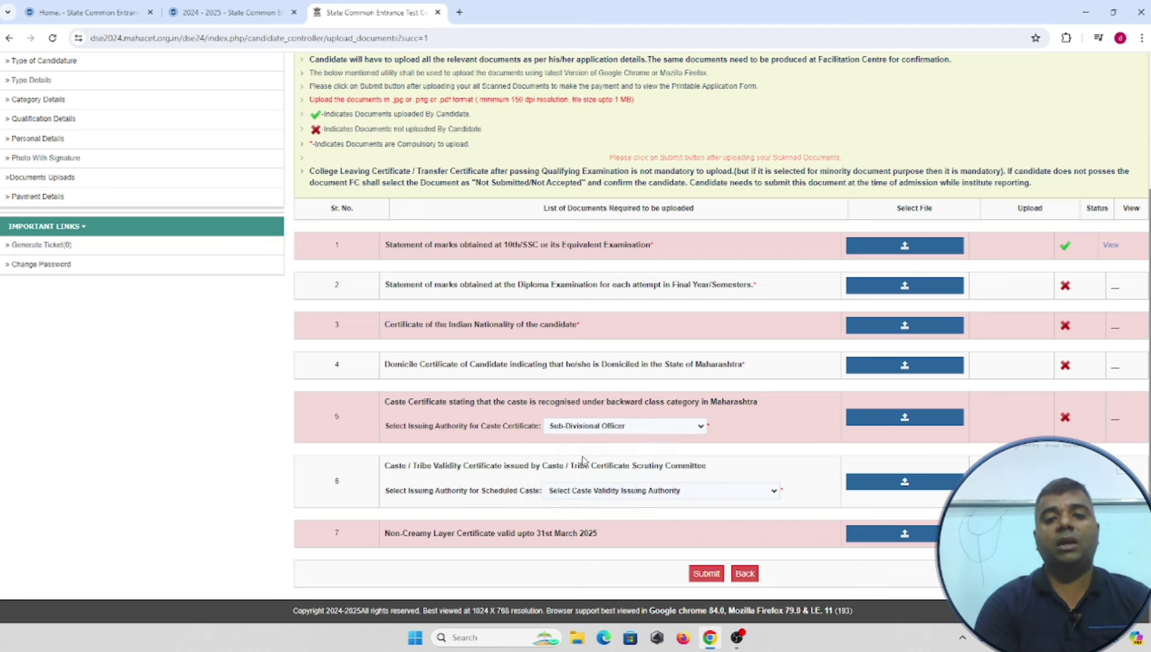
left_click(599, 492)
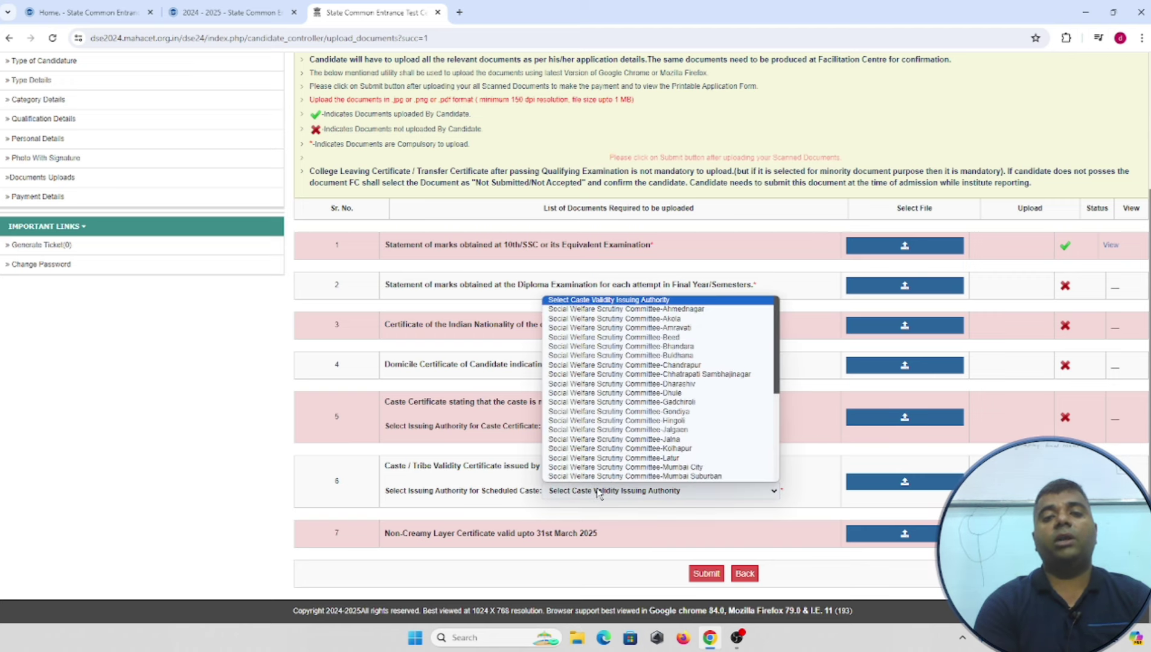
left_click(606, 326)
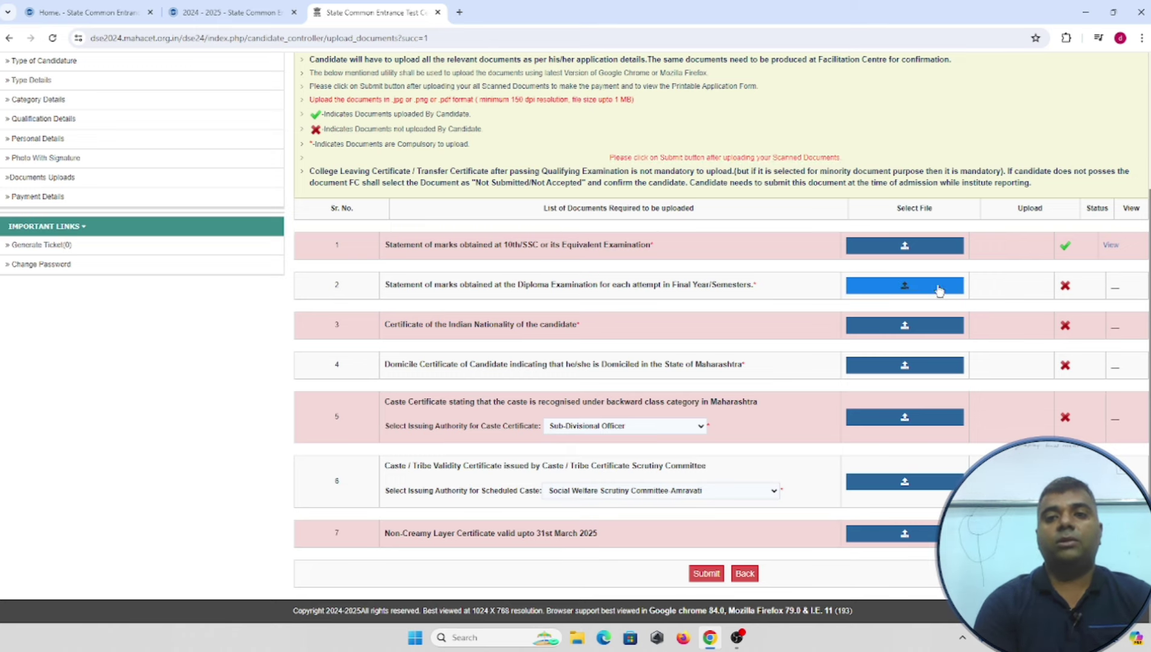
Step: Upload the CASTE scan for the remaining document row and submit all uploaded documents
left_click(904, 285)
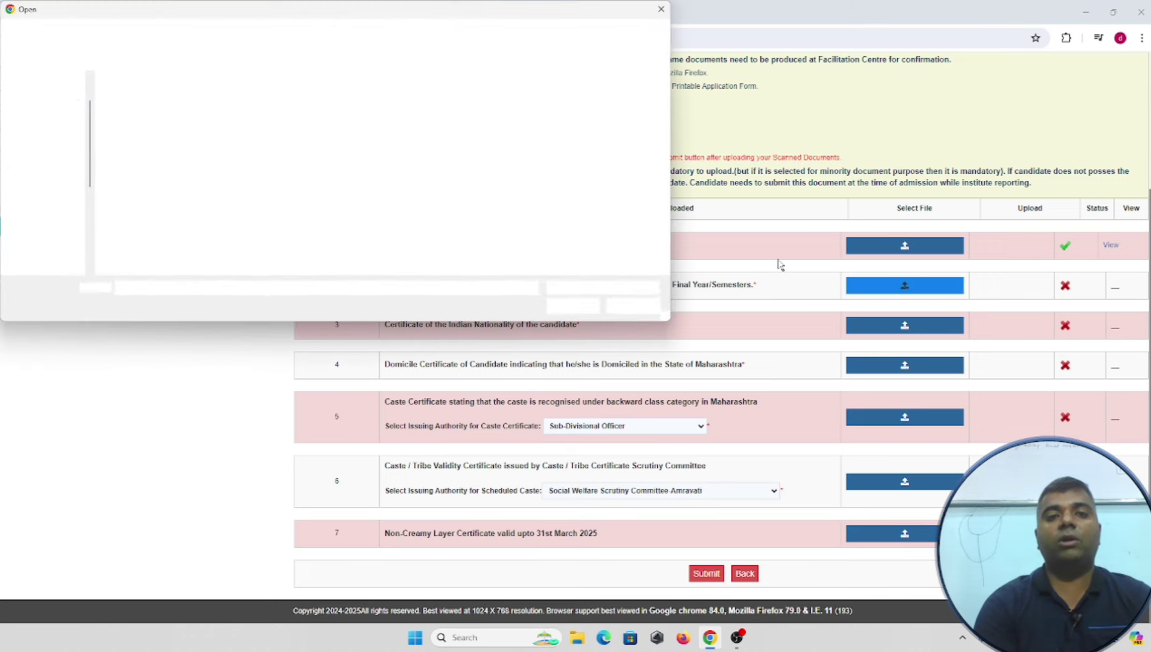
left_click(342, 109)
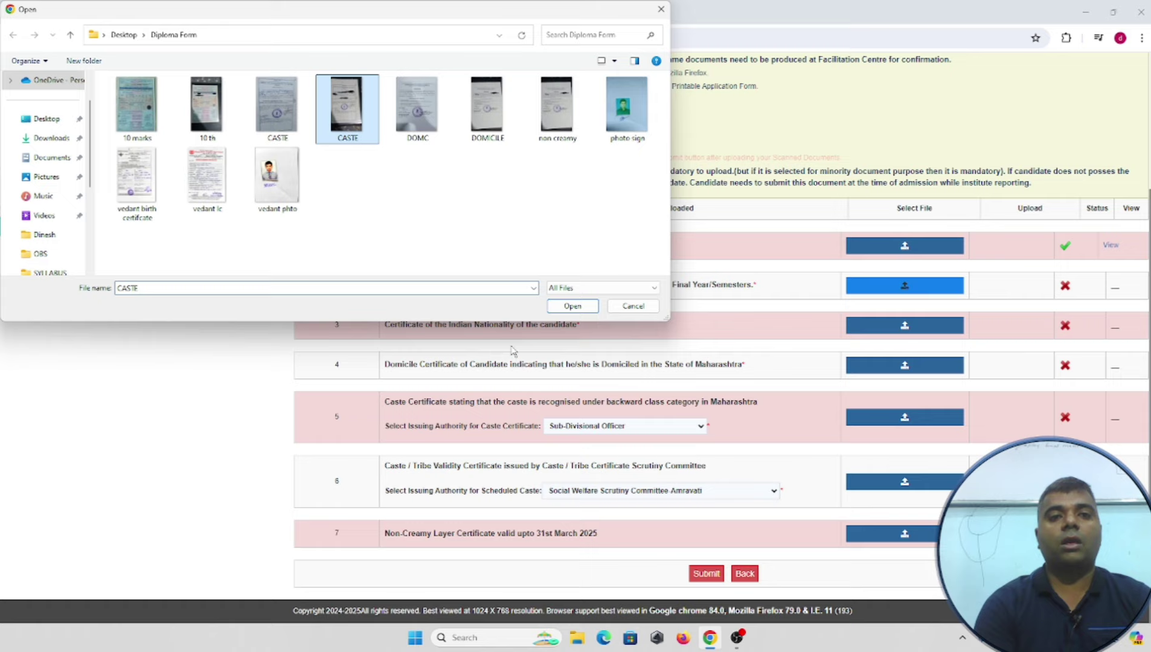
left_click(571, 310)
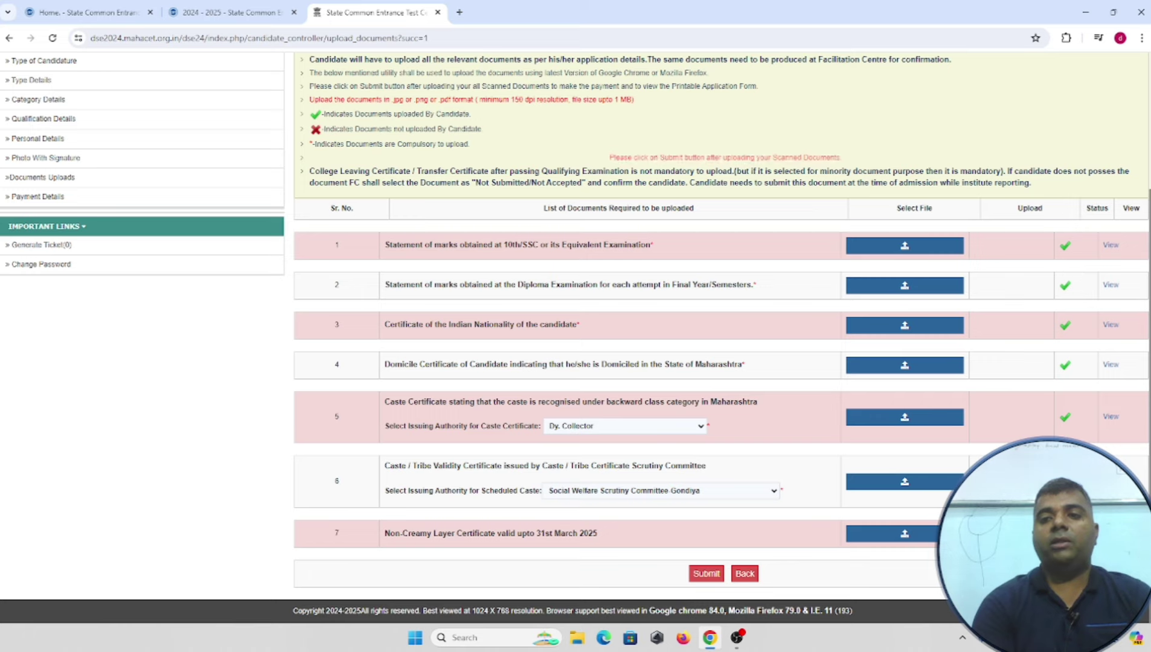
left_click(707, 574)
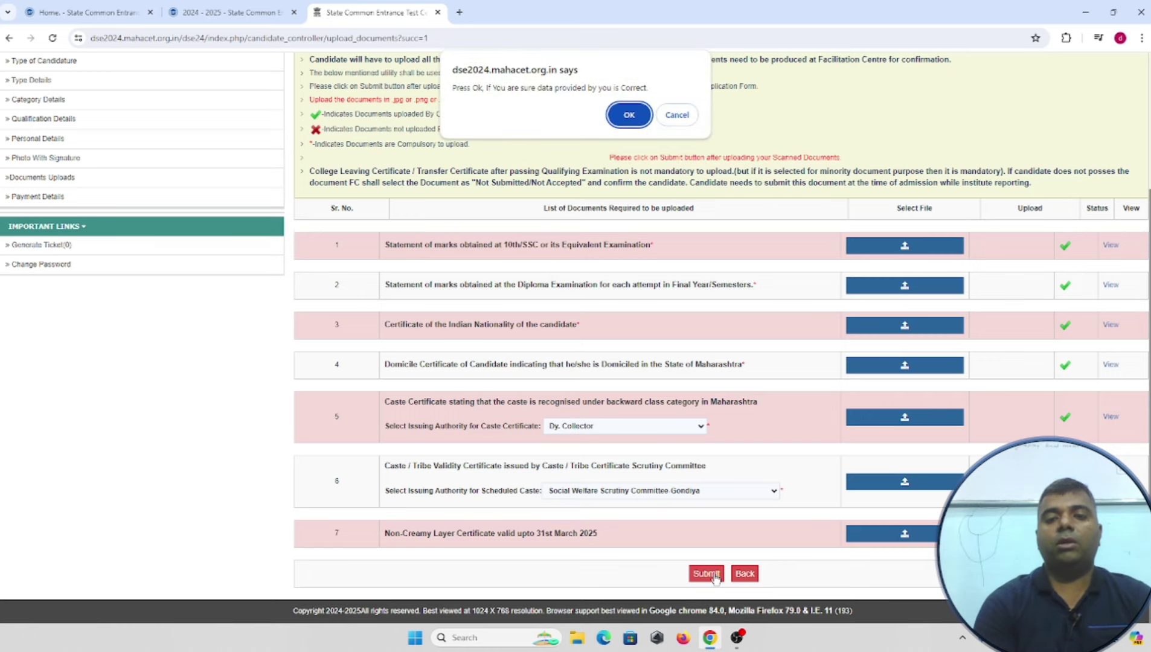
Step: Confirm the document details are correct and proceed to pay the ₹800 registration fee
left_click(628, 116)
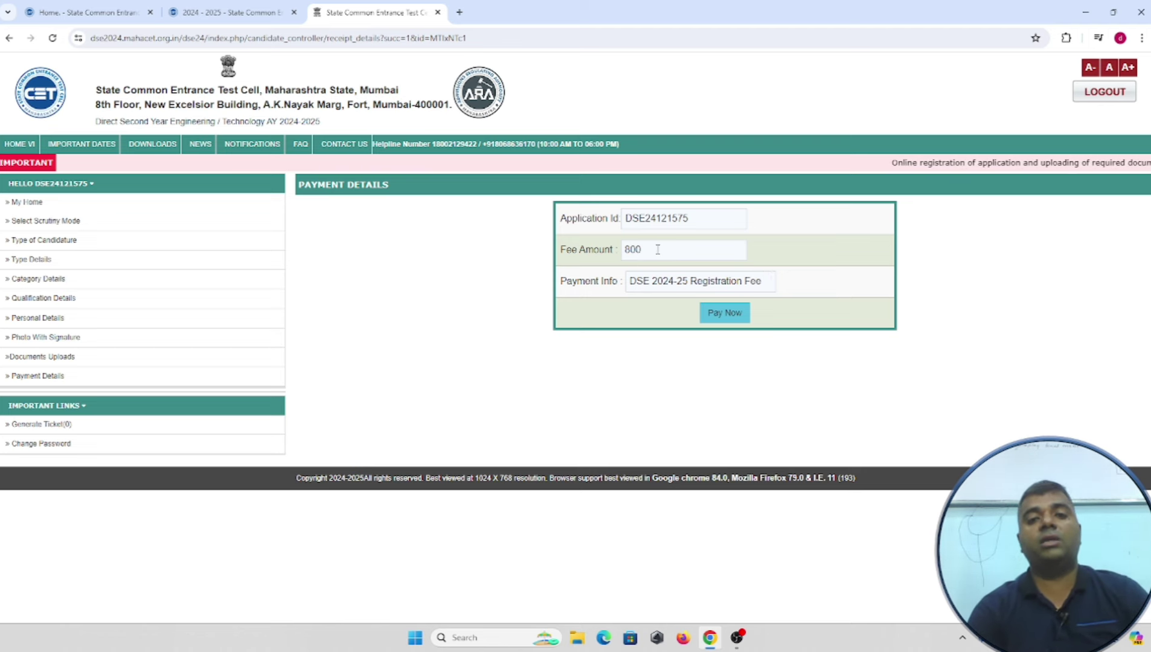
left_click(731, 316)
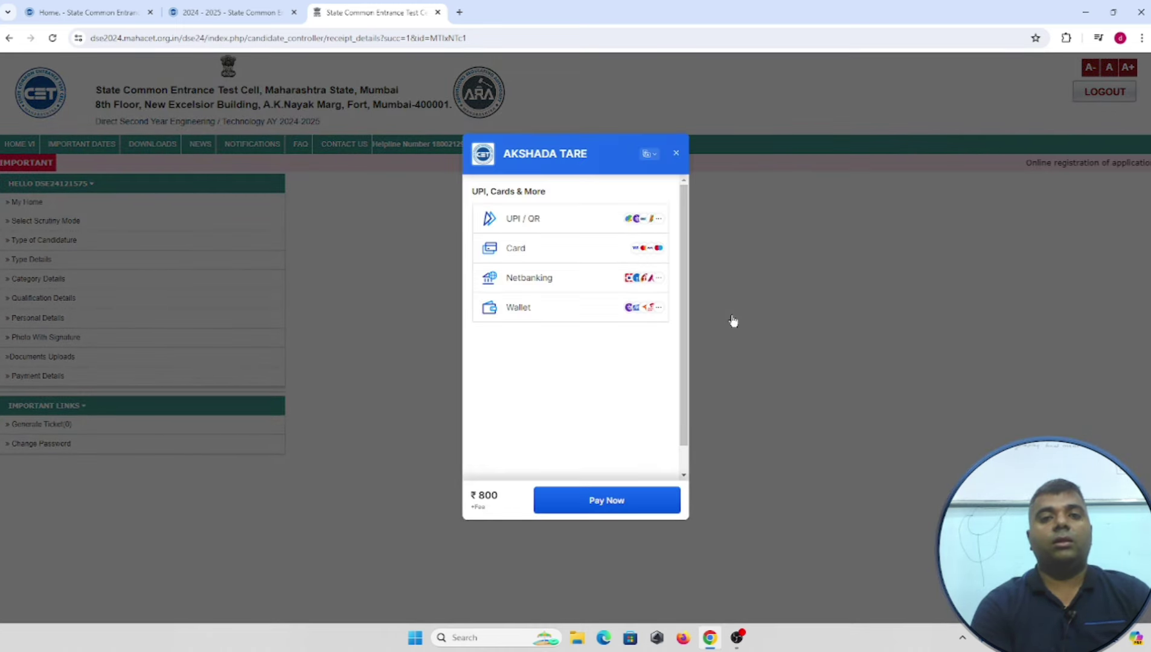
Step: Pay by UPI/QR, accept the ₹801.18 fee breakup, and generate the payment QR code
left_click(541, 220)
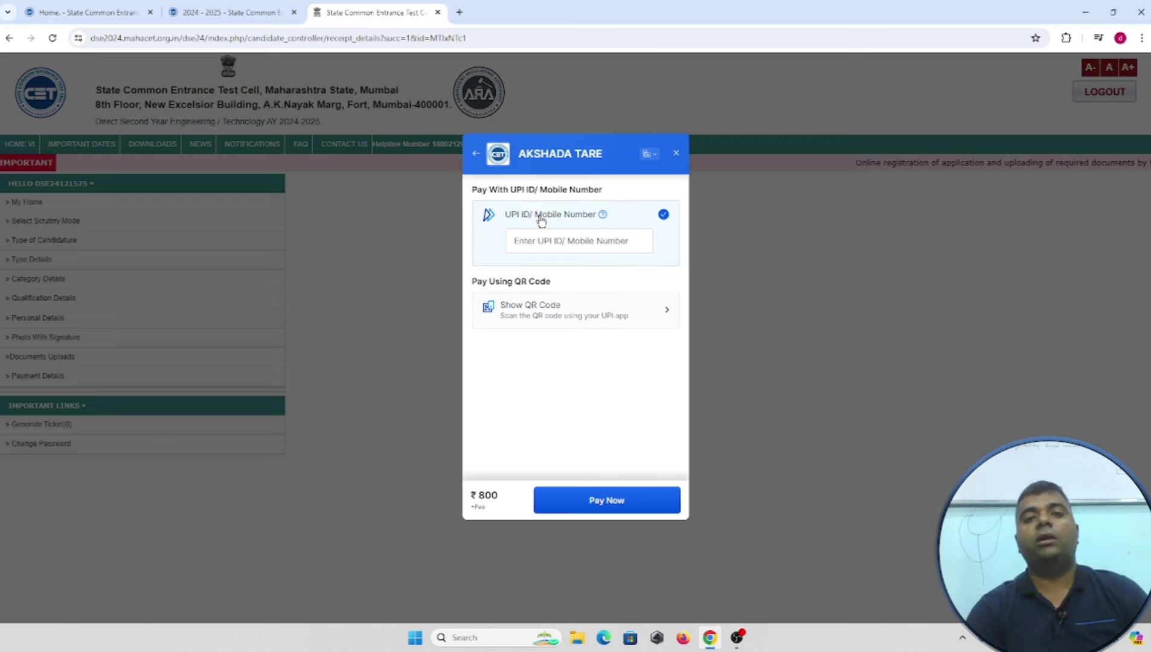
left_click(529, 306)
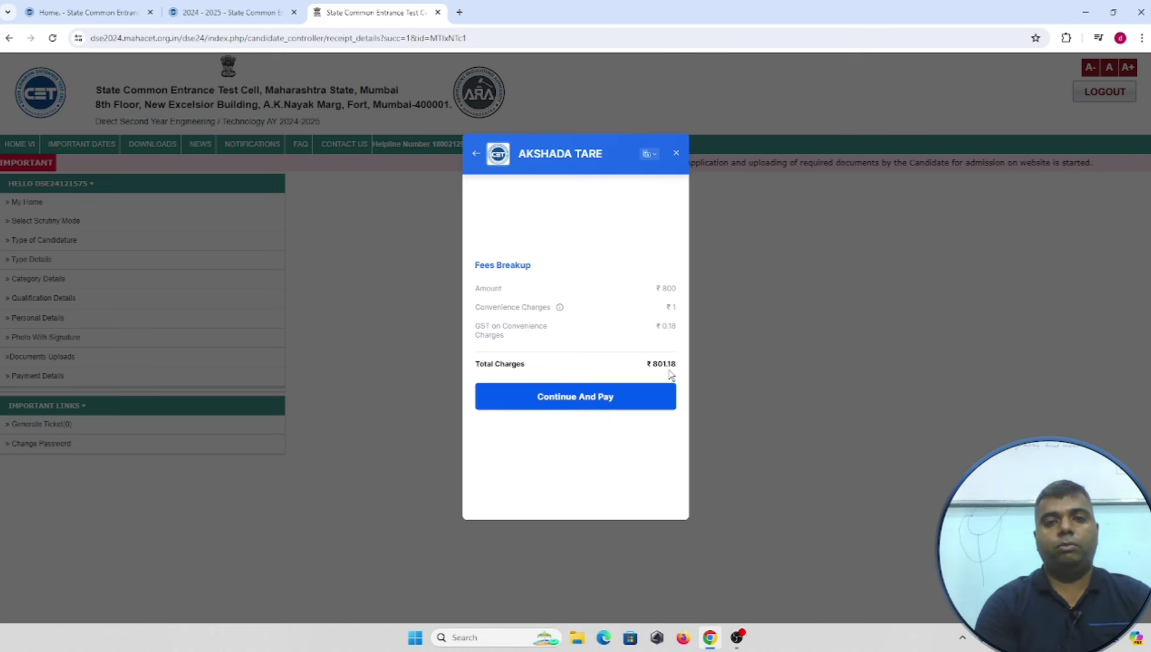
left_click(577, 399)
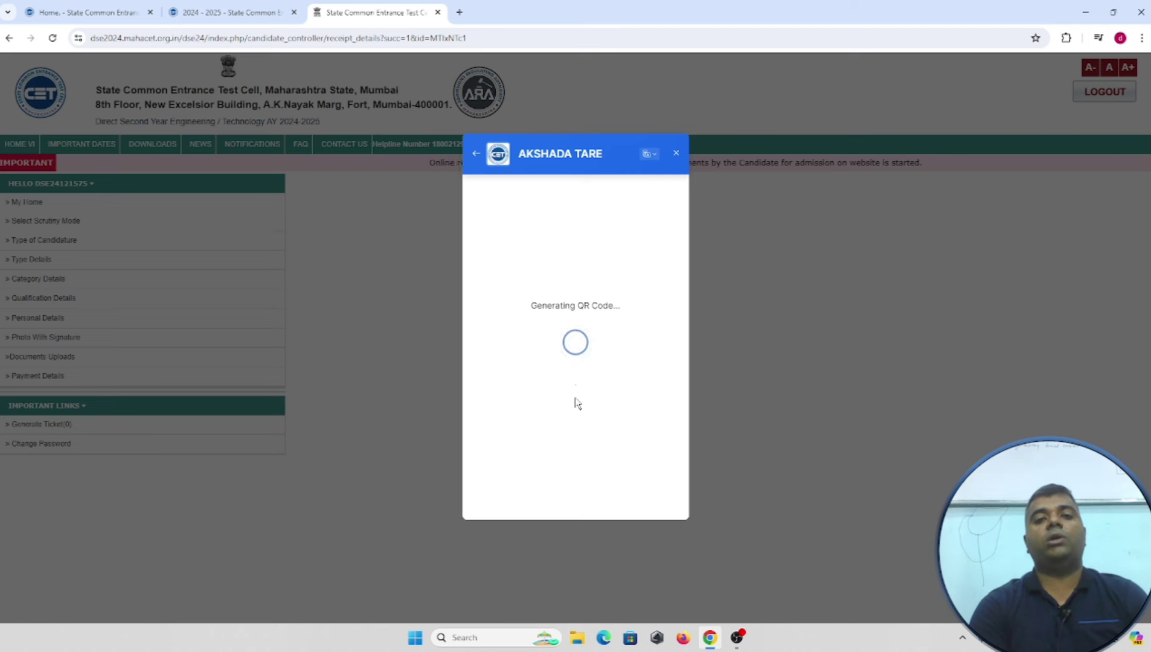